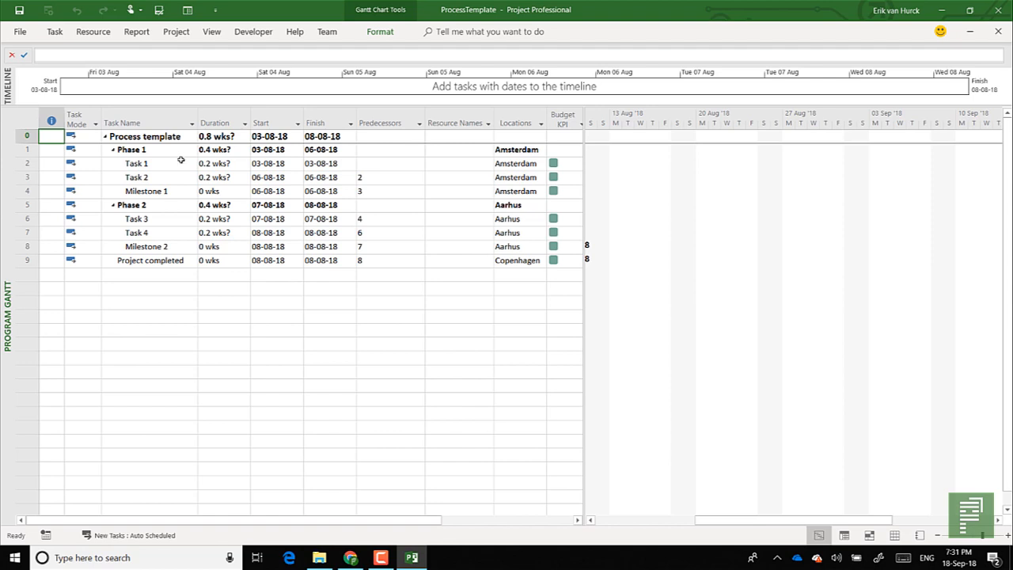
# Step: Zoom the Gantt chart to the Phase 1 task and fit the entire project in the timescale
pyautogui.click(183, 153)
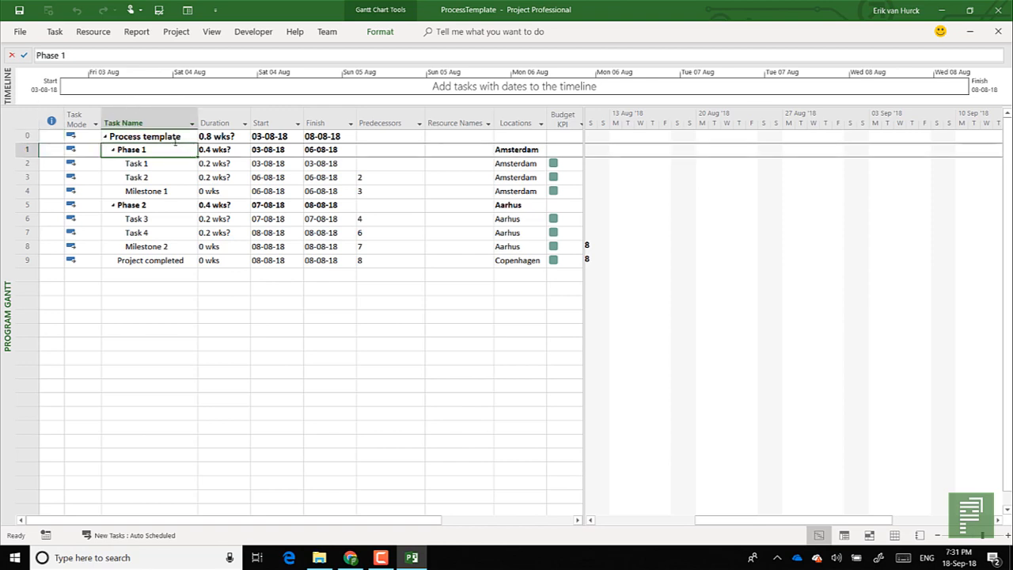
pyautogui.click(209, 34)
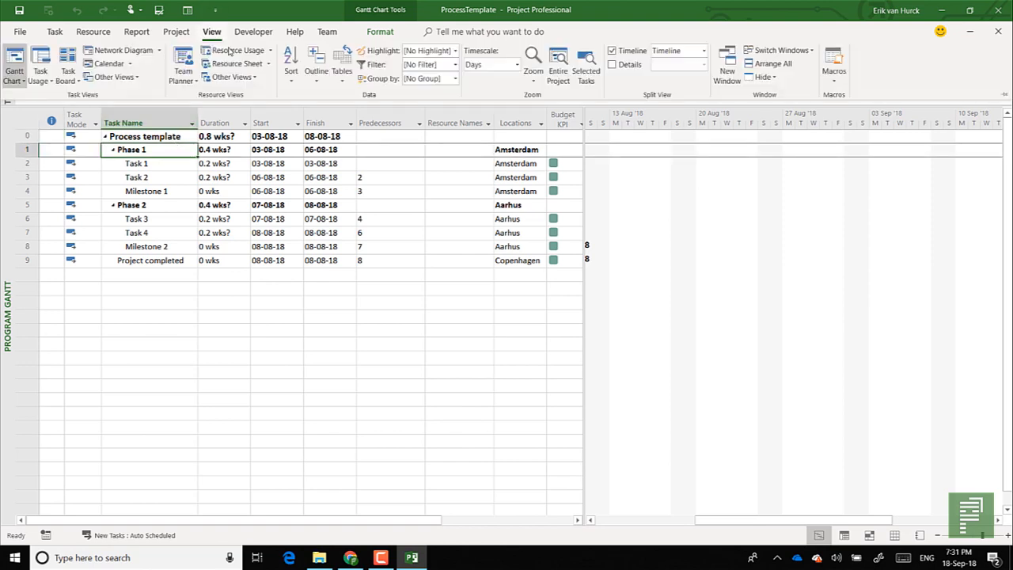
pyautogui.click(587, 73)
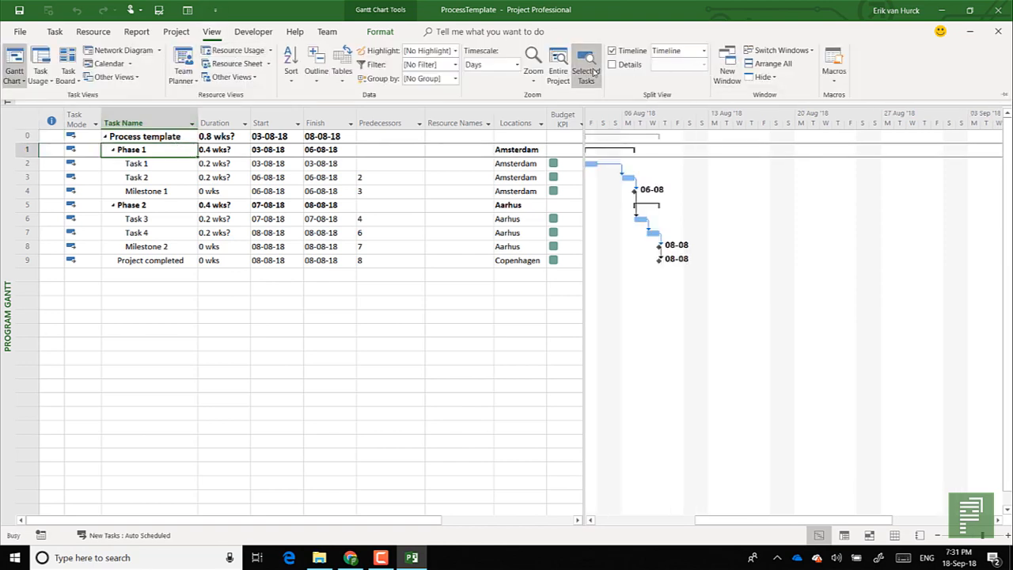
pyautogui.click(558, 69)
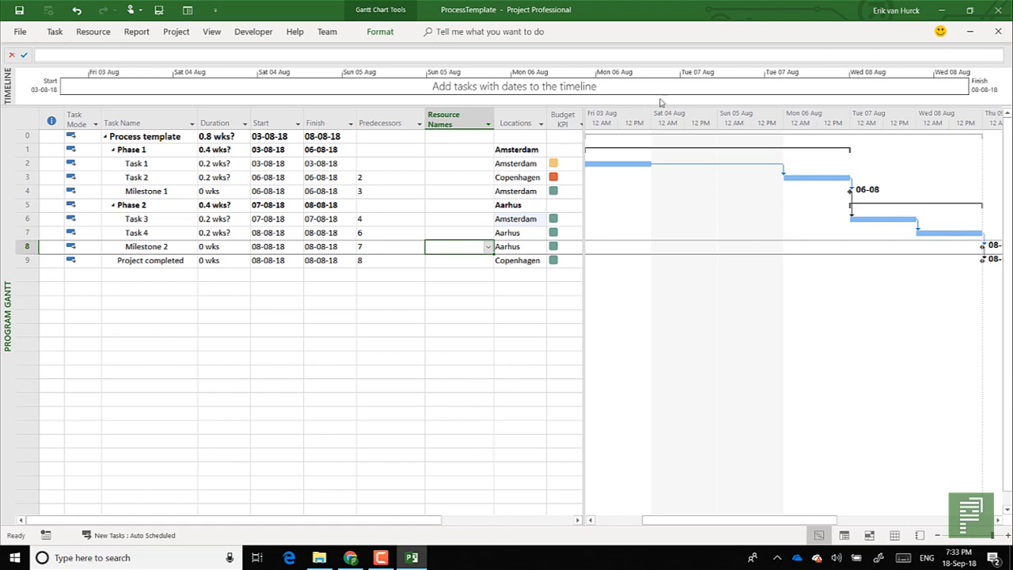
# Step: Close ProcessTemplate without saving the changes and open StartTemplate.mpt from the Program Schedule folder
pyautogui.click(1001, 19)
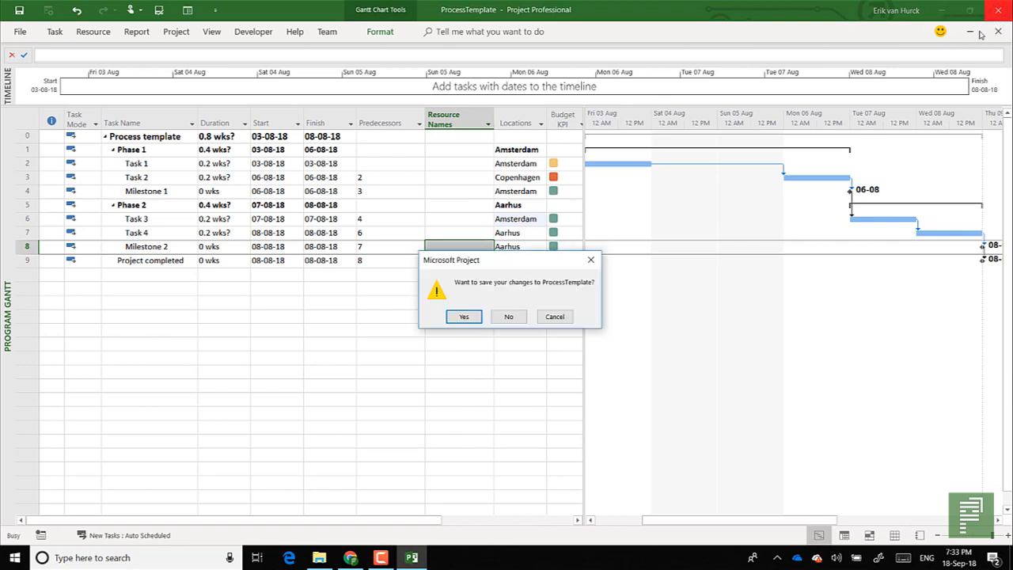
pyautogui.click(510, 316)
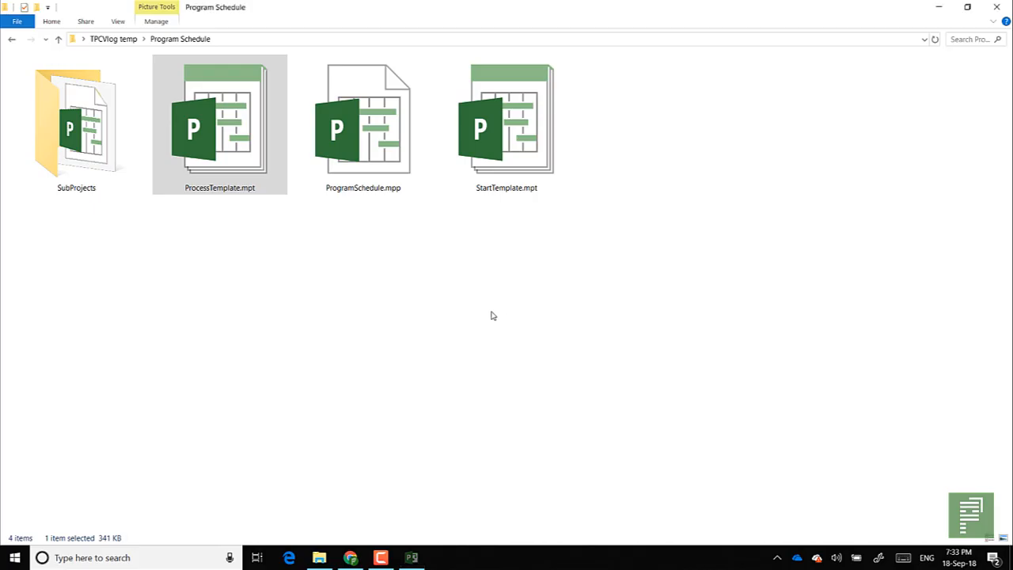
pyautogui.doubleClick(503, 160)
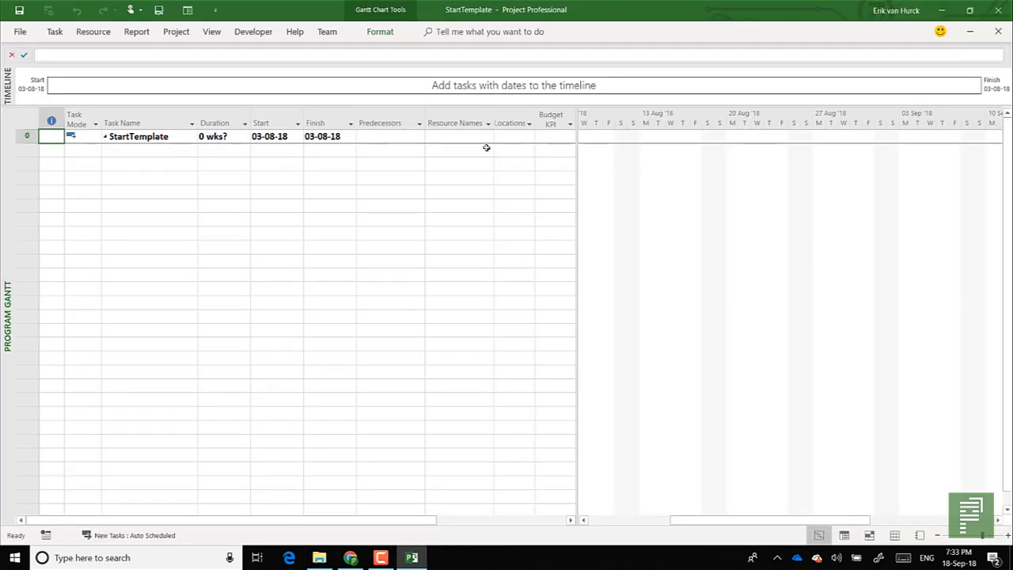
# Step: Review the working-time exceptions of the Standard project calendar, leaving them unedited
pyautogui.click(176, 32)
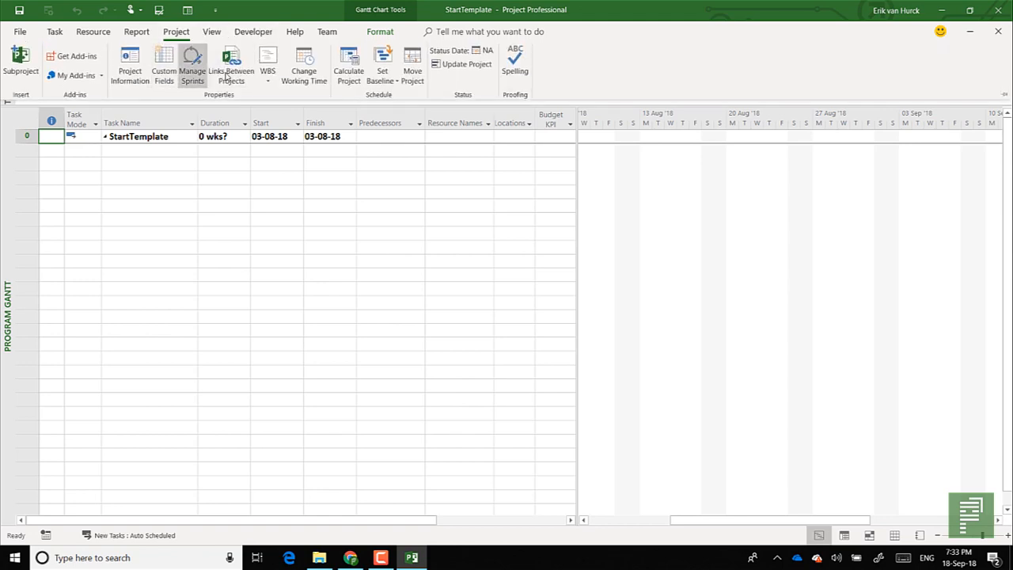
pyautogui.click(317, 86)
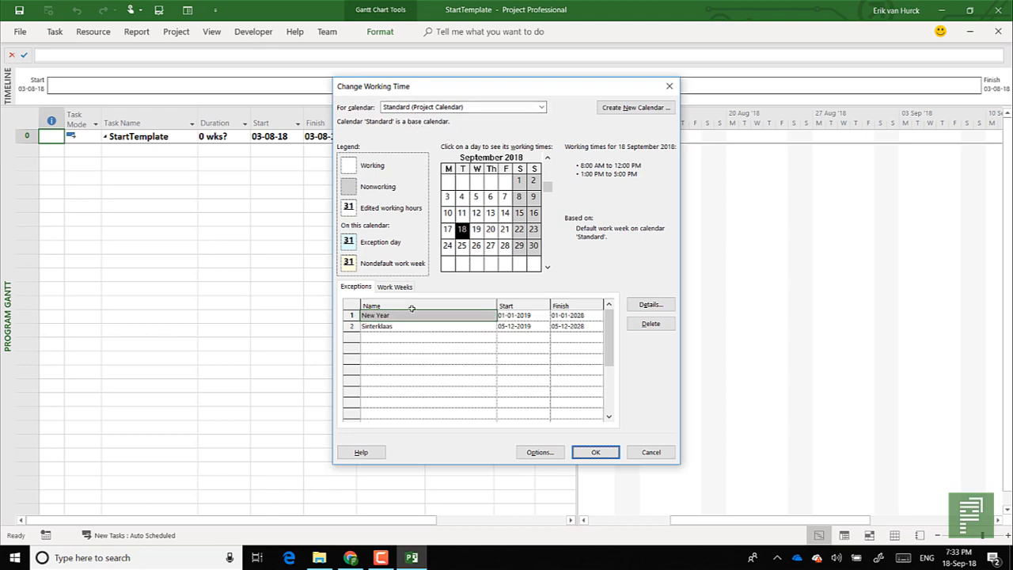
pyautogui.click(637, 458)
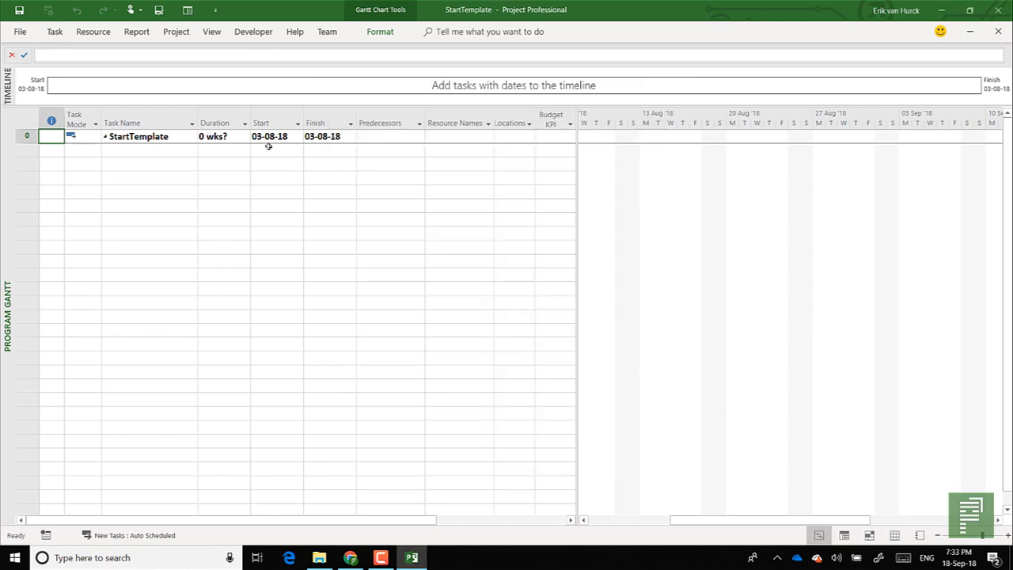
# Step: Examine the custom text fields defined for tasks and for resources
pyautogui.click(175, 31)
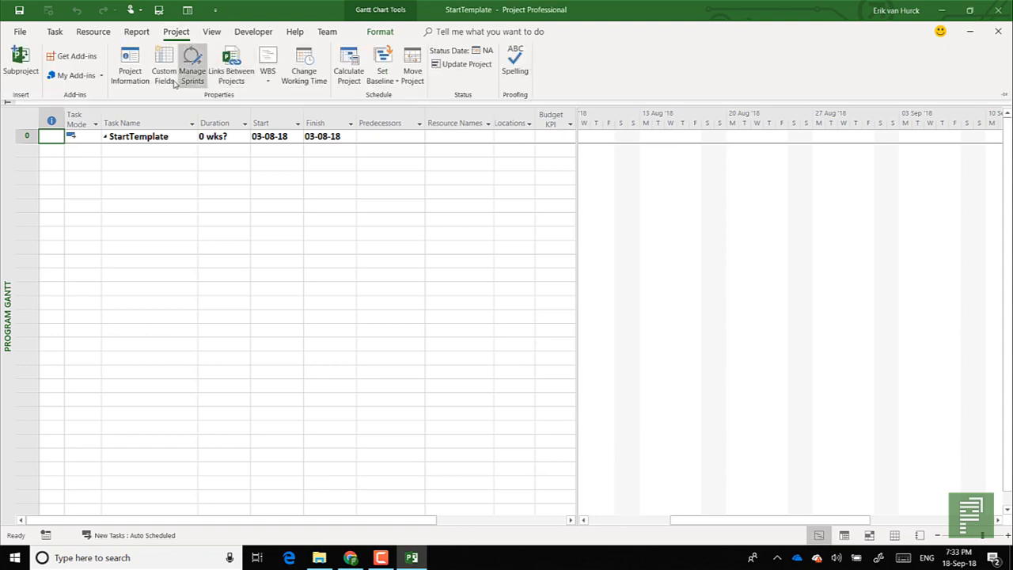
pyautogui.click(164, 76)
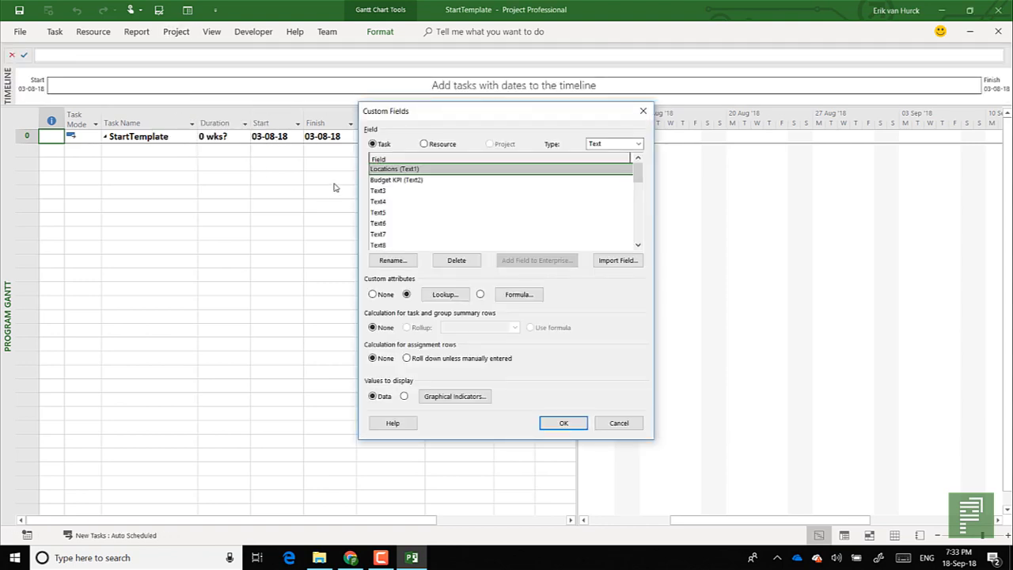
pyautogui.click(424, 146)
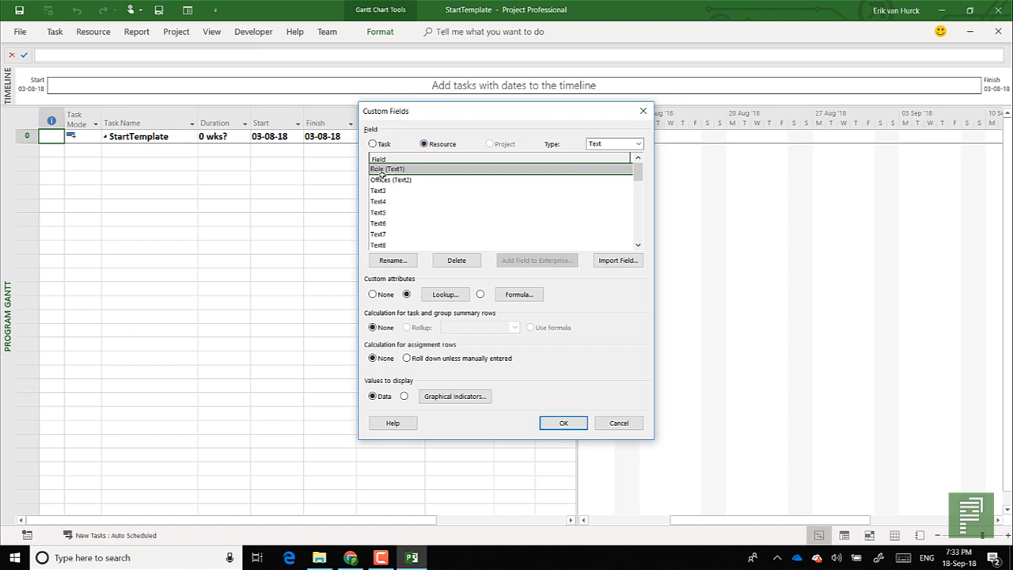
pyautogui.click(618, 424)
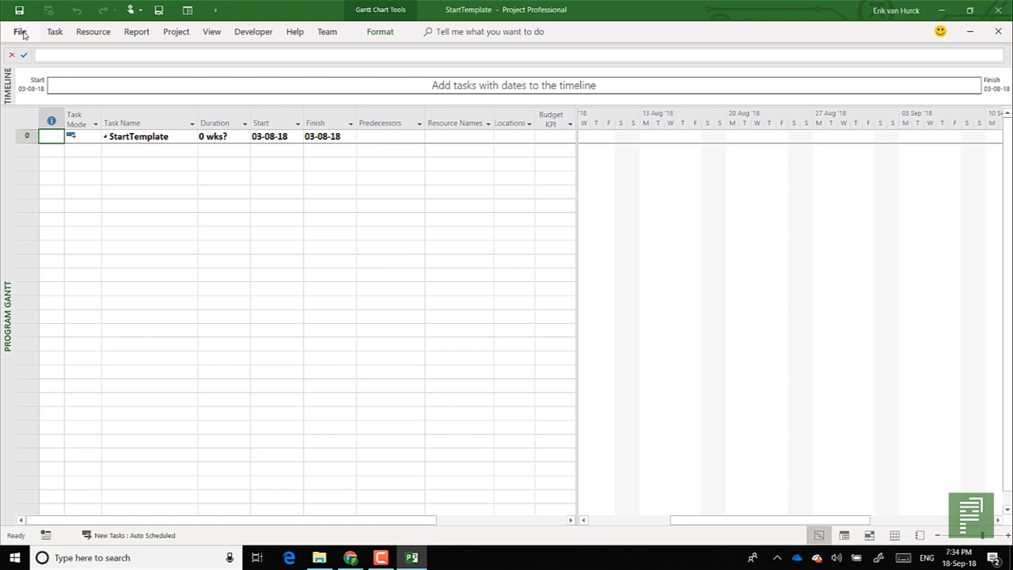
# Step: Save the file as a project (*.mpp) named "Resource pool" in the Program Schedule folder
pyautogui.click(20, 32)
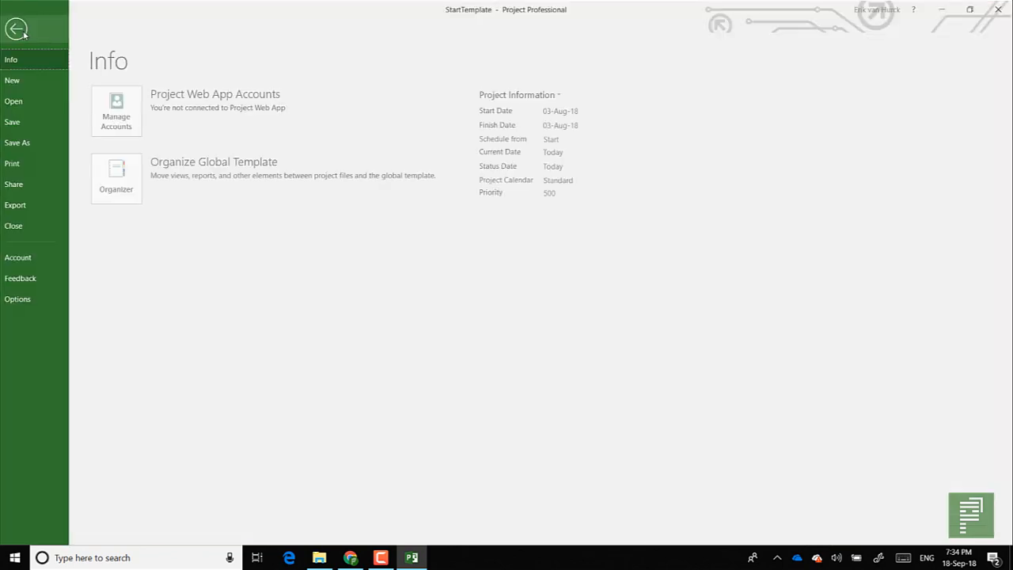
pyautogui.click(42, 144)
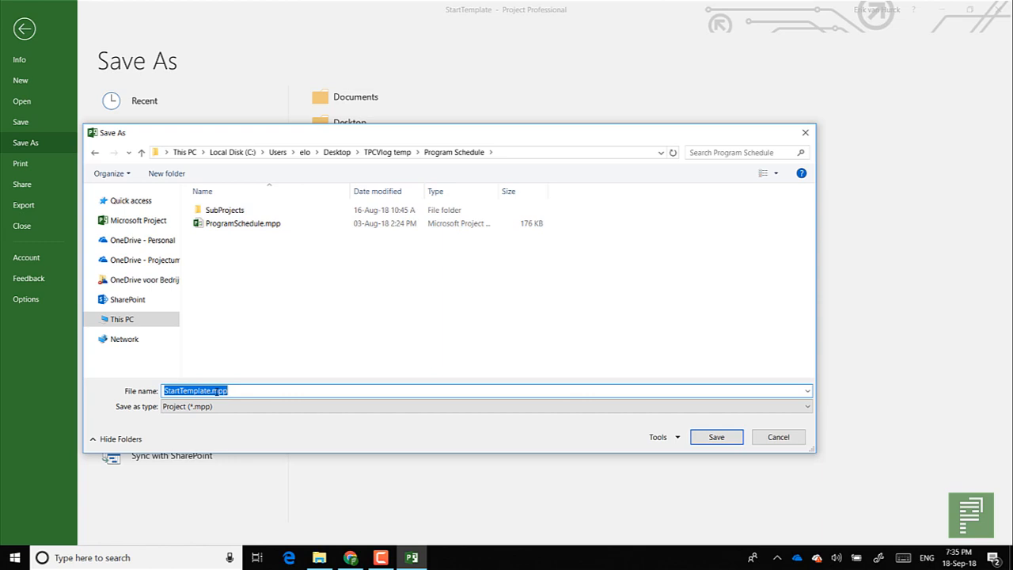
pyautogui.write('Resource ')
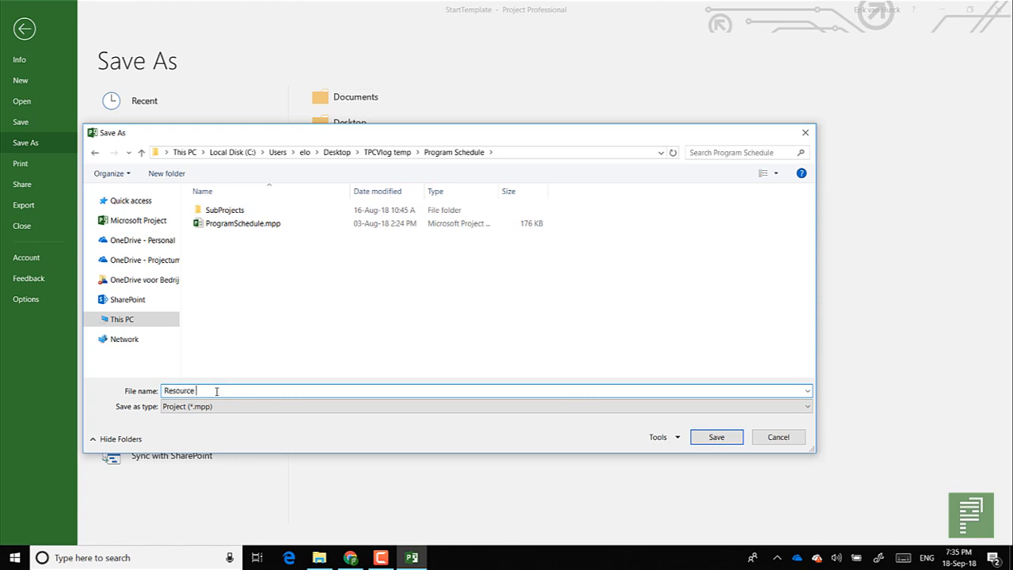
pyautogui.write('pool')
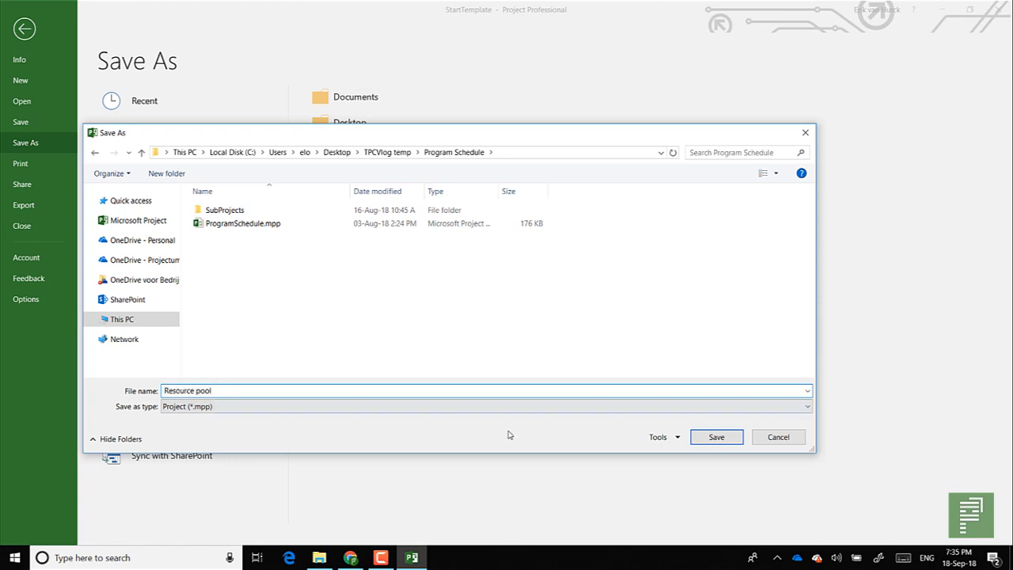
pyautogui.click(716, 438)
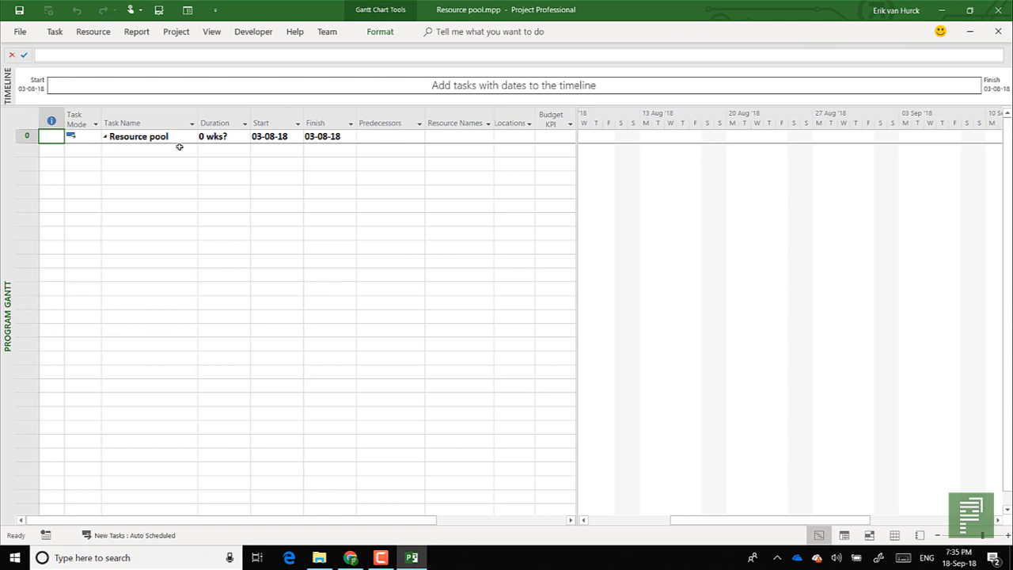
# Step: Switch to the Resource Sheet view and enter the names of the five people as separate resources
pyautogui.rightClick(4, 170)
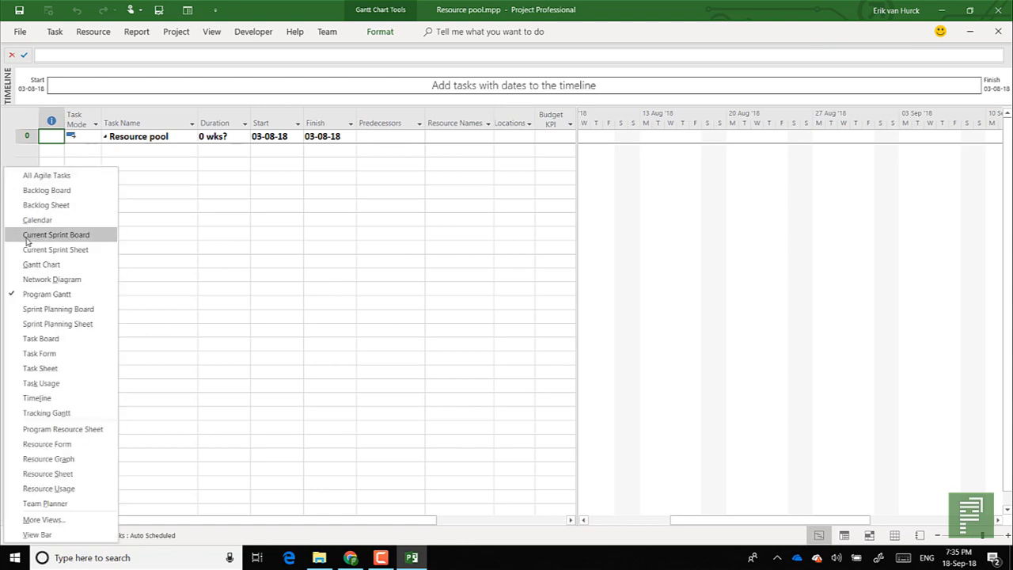
pyautogui.click(72, 474)
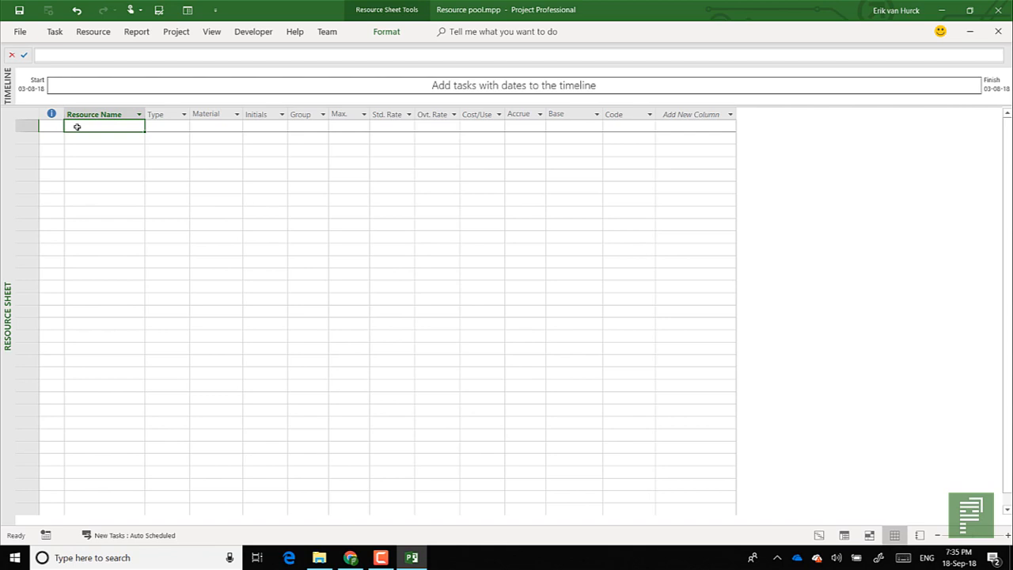
pyautogui.write('Erik v H.')
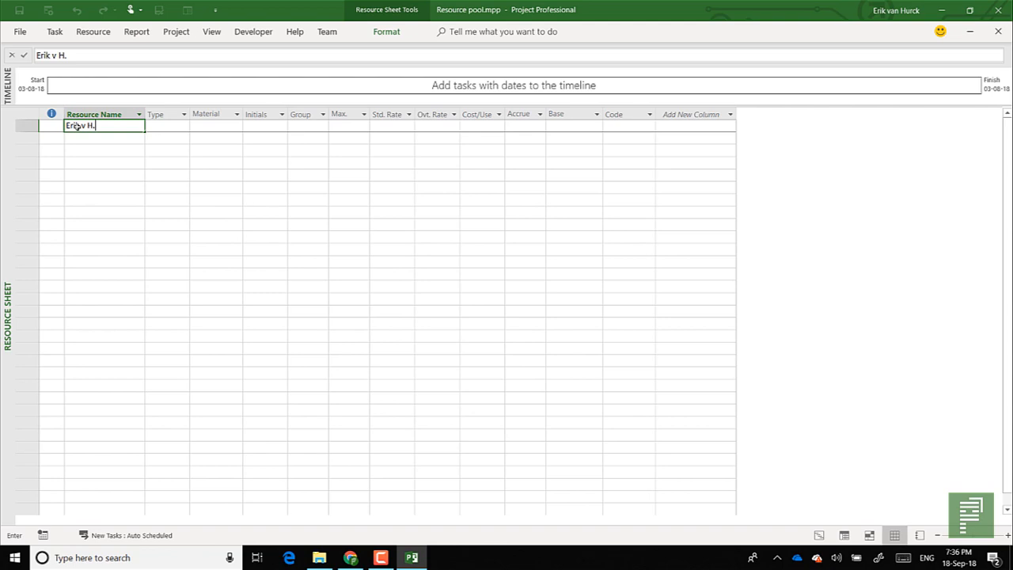
pyautogui.press('Return')
pyautogui.write('Piet')
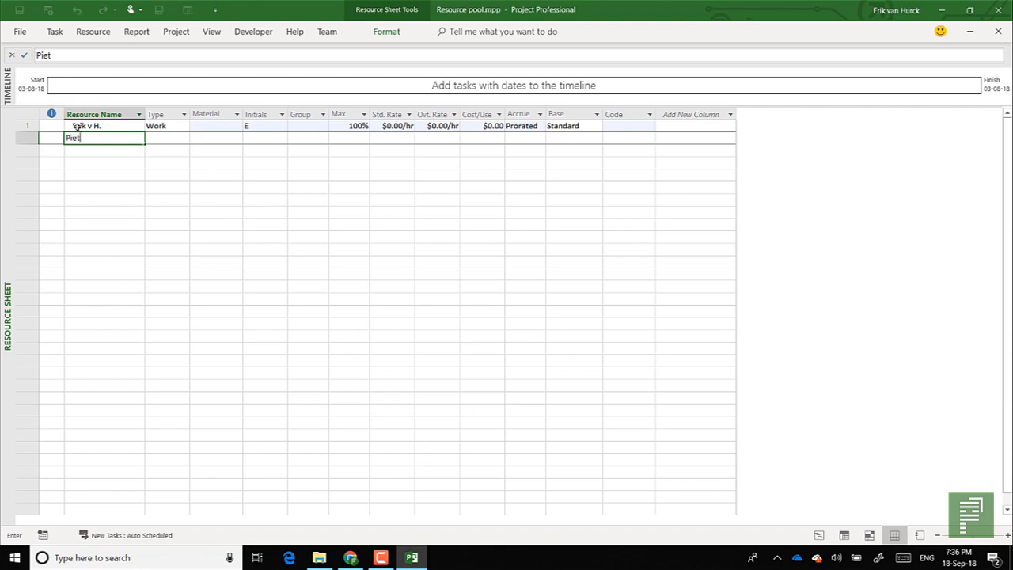
pyautogui.press('Return')
pyautogui.write('Gerwin')
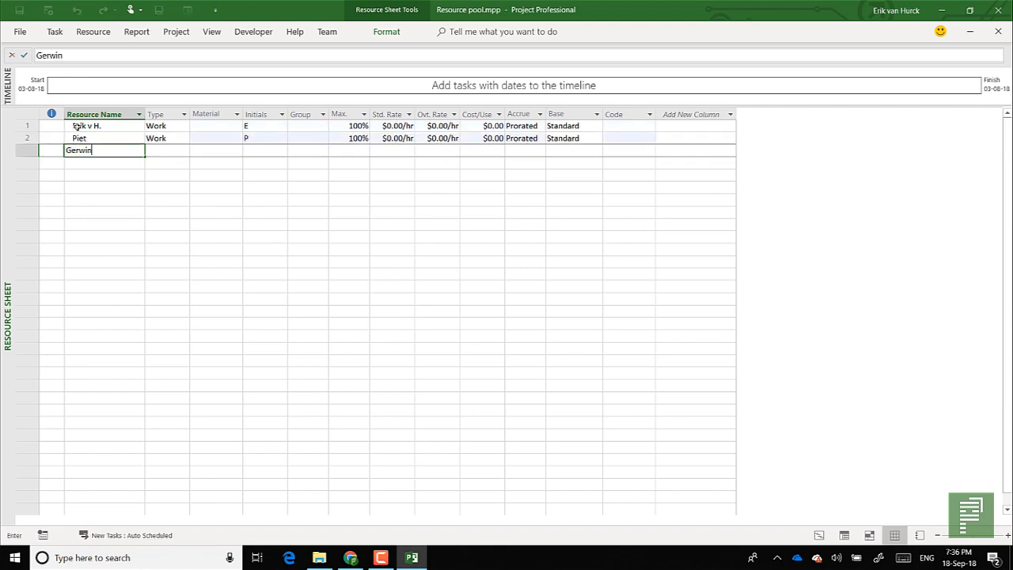
pyautogui.press('Return')
pyautogui.write('Dave')
pyautogui.press('Return')
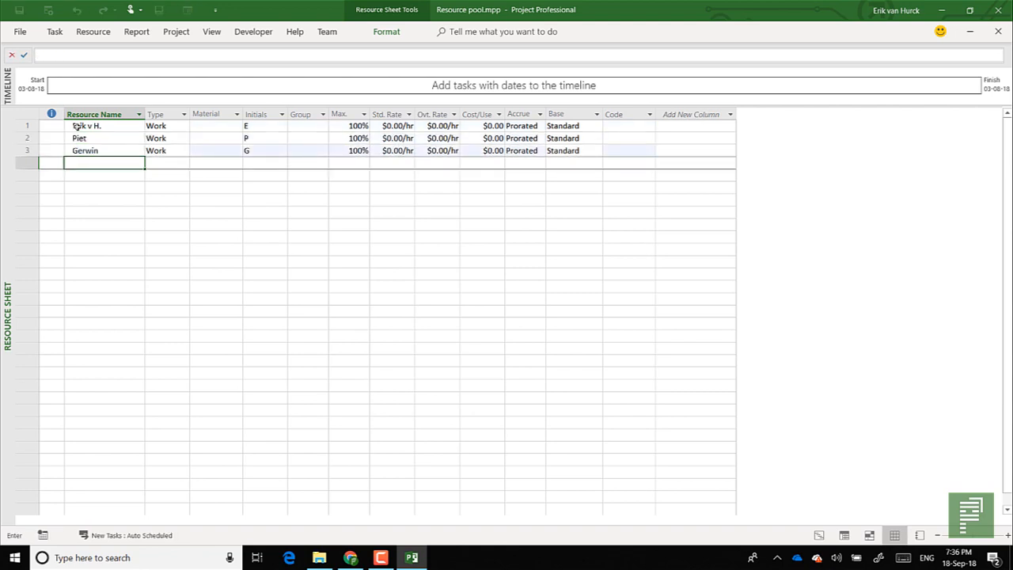
pyautogui.write('Will')
pyautogui.press('Return')
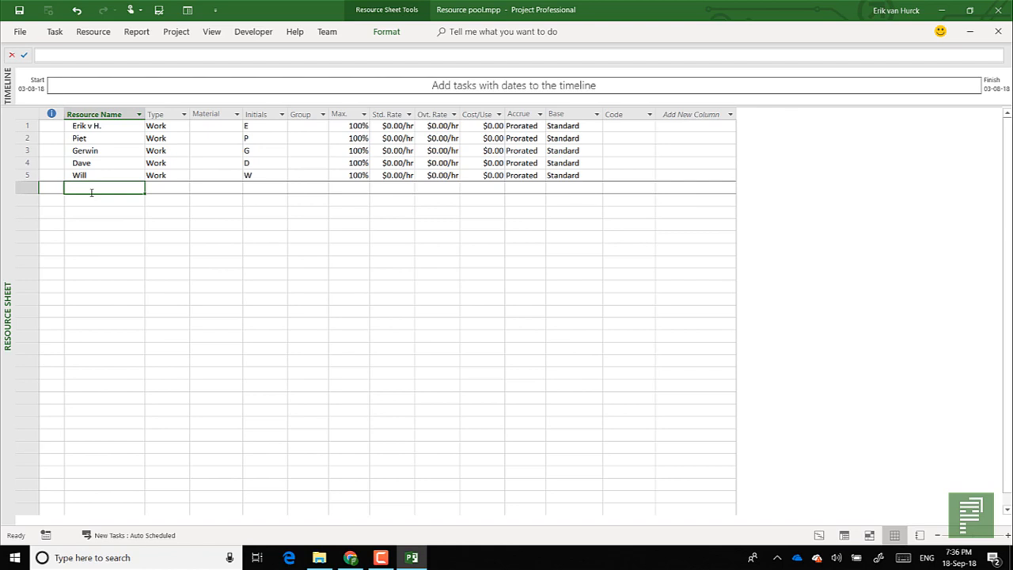
# Step: Add three more resources named Nails, Drill and CAPAX below the people
pyautogui.write('Nails')
pyautogui.press('Return')
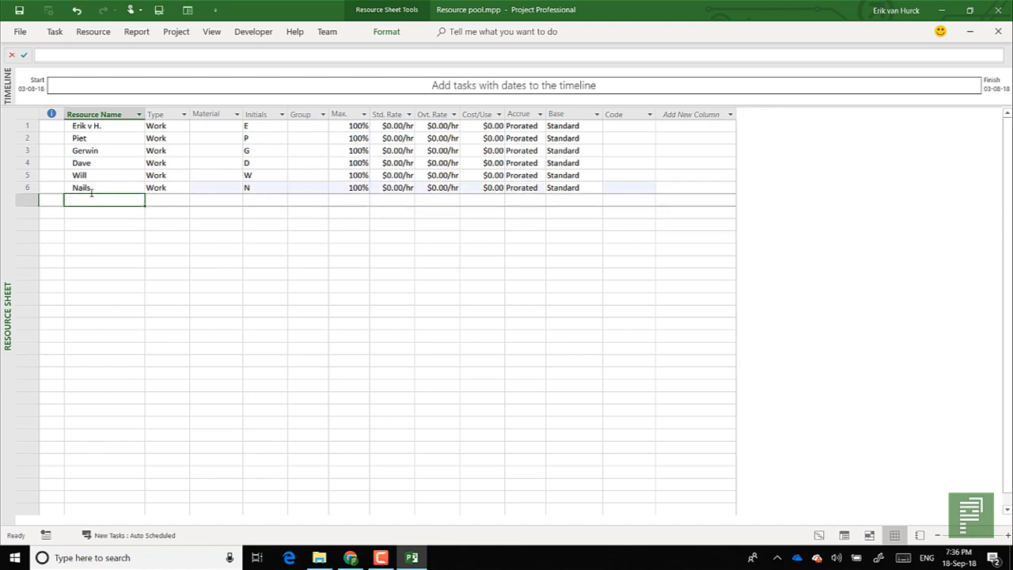
pyautogui.write('Drill')
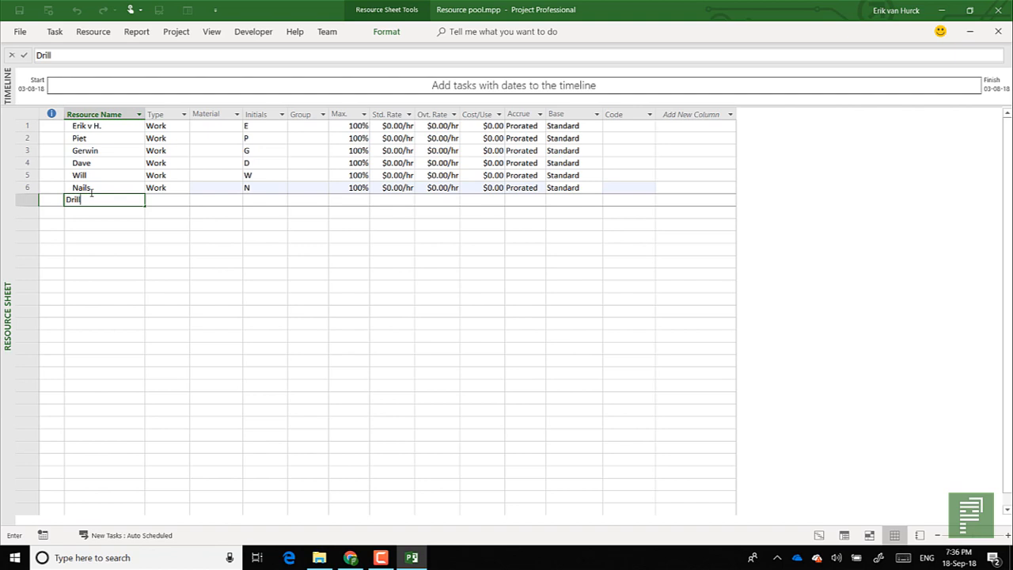
pyautogui.press('Return')
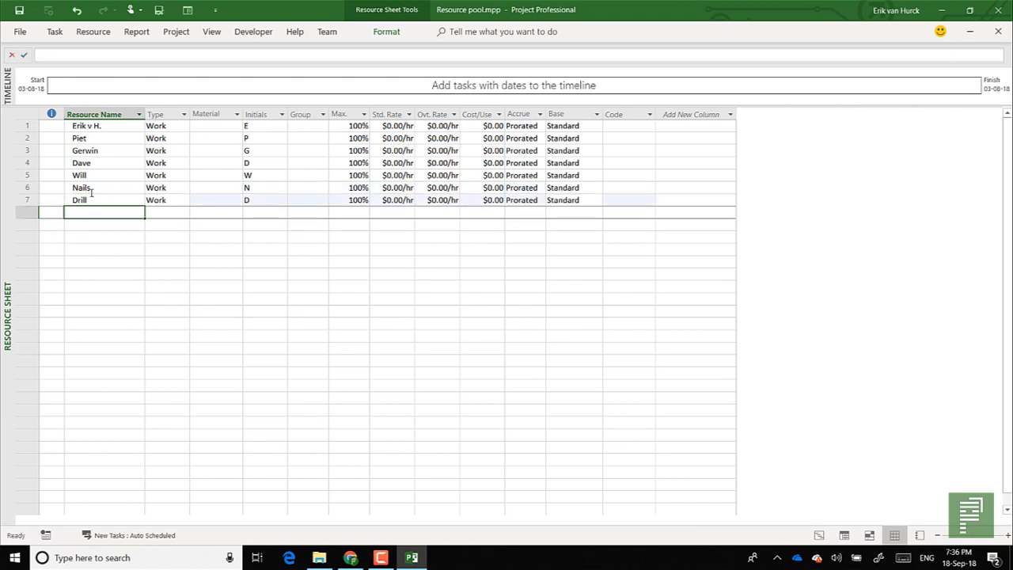
pyautogui.write('CAPAX')
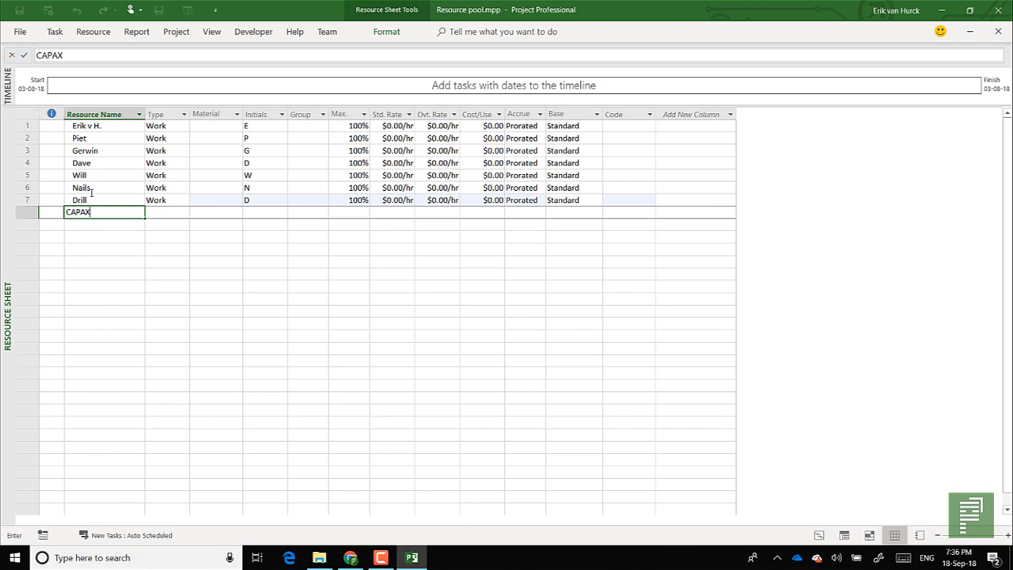
pyautogui.press('Return')
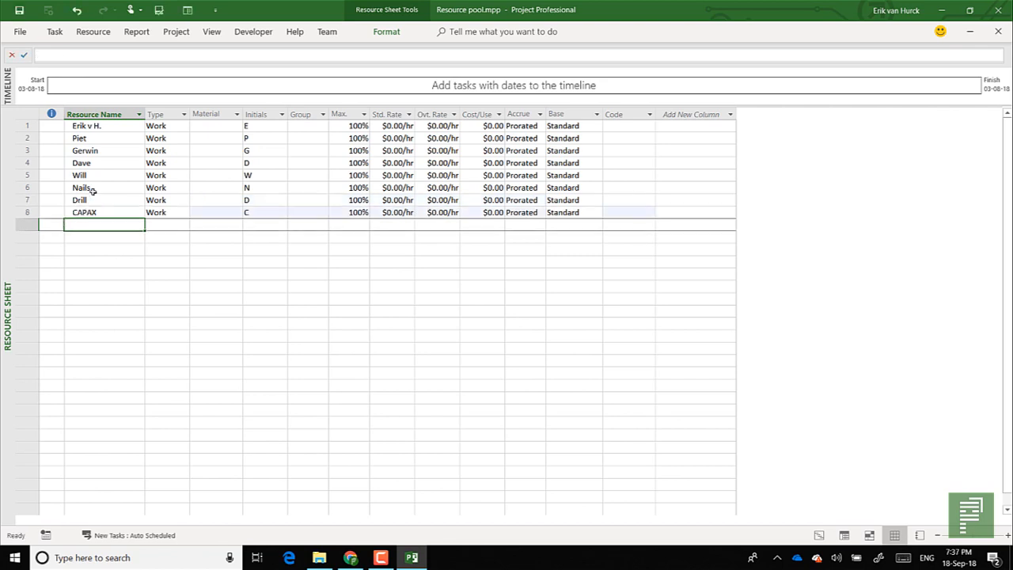
# Step: Set the type of the CAPAX resource to Cost
pyautogui.click(158, 213)
pyautogui.click(187, 213)
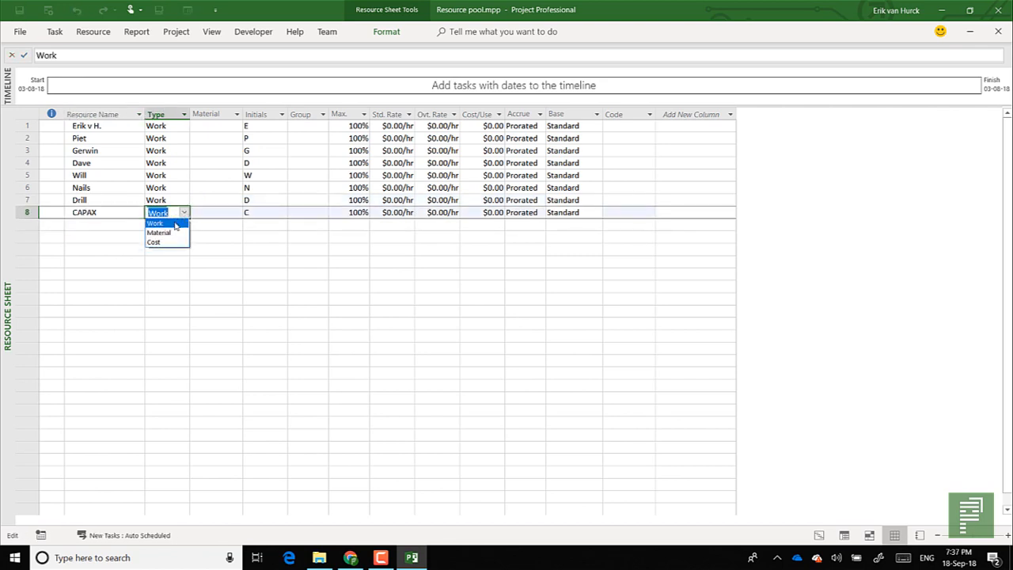
pyautogui.click(162, 243)
# Step: Check the available type options for the Drill resource without changing its type
pyautogui.click(181, 200)
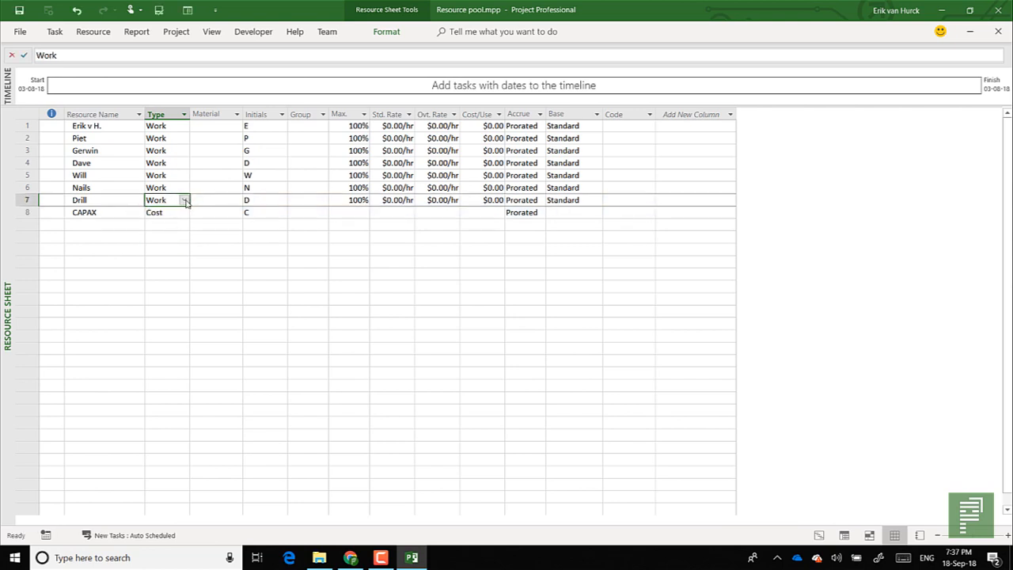
pyautogui.click(185, 201)
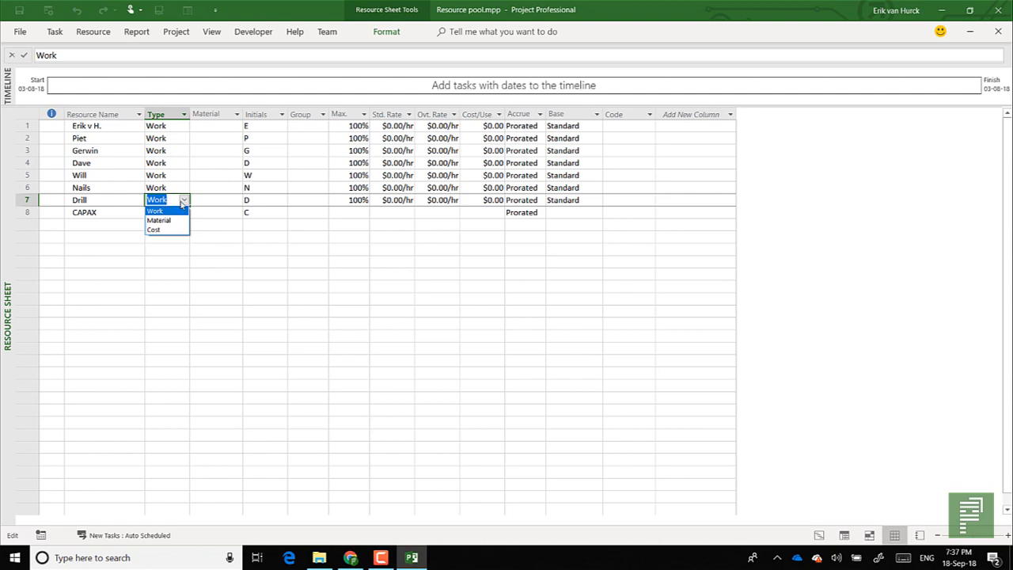
pyautogui.click(186, 203)
# Step: Set the type of the Nails resource to Material and its material label to Piece(s)
pyautogui.click(180, 188)
pyautogui.click(183, 187)
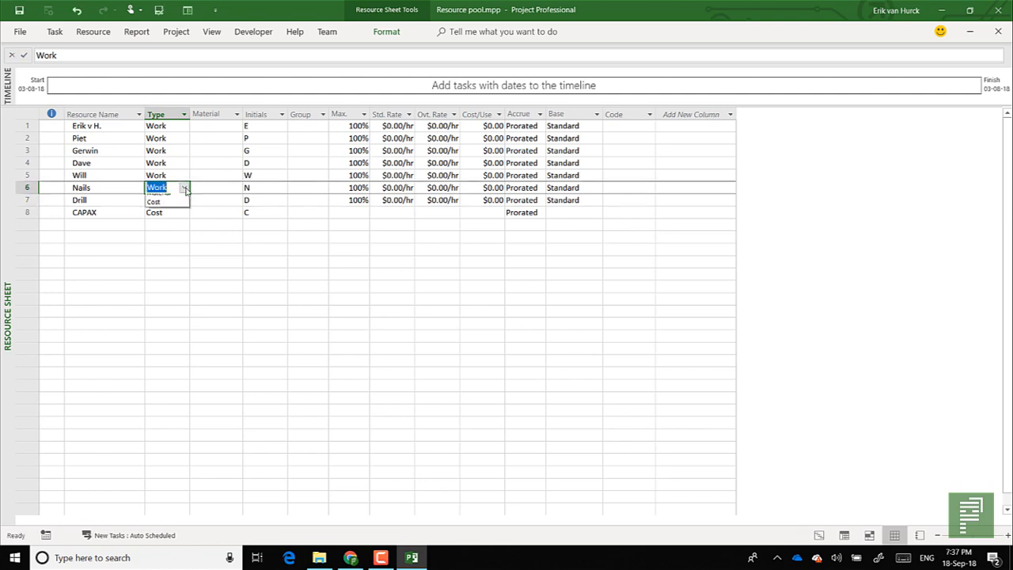
pyautogui.click(184, 208)
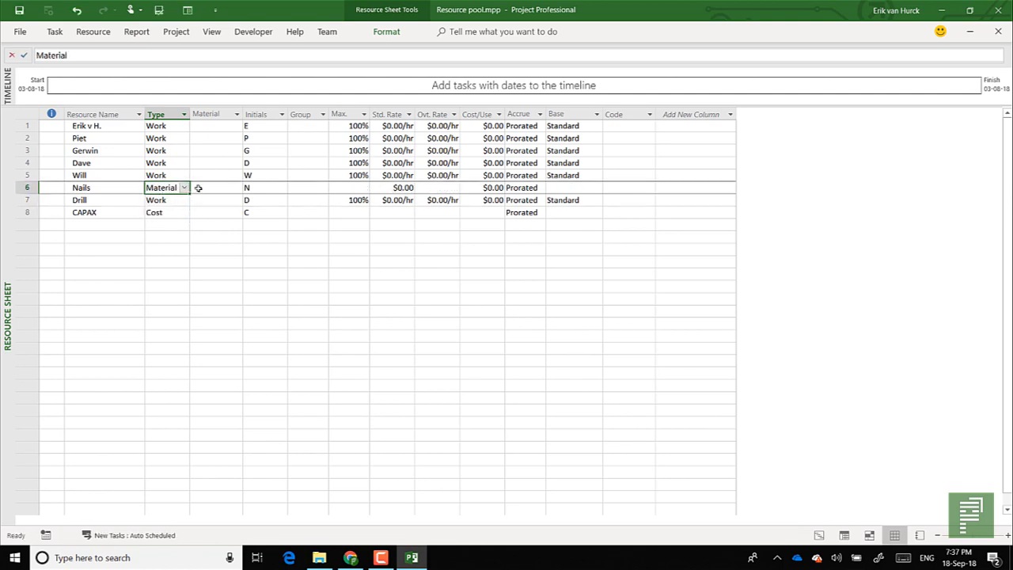
pyautogui.click(306, 188)
pyautogui.click(232, 187)
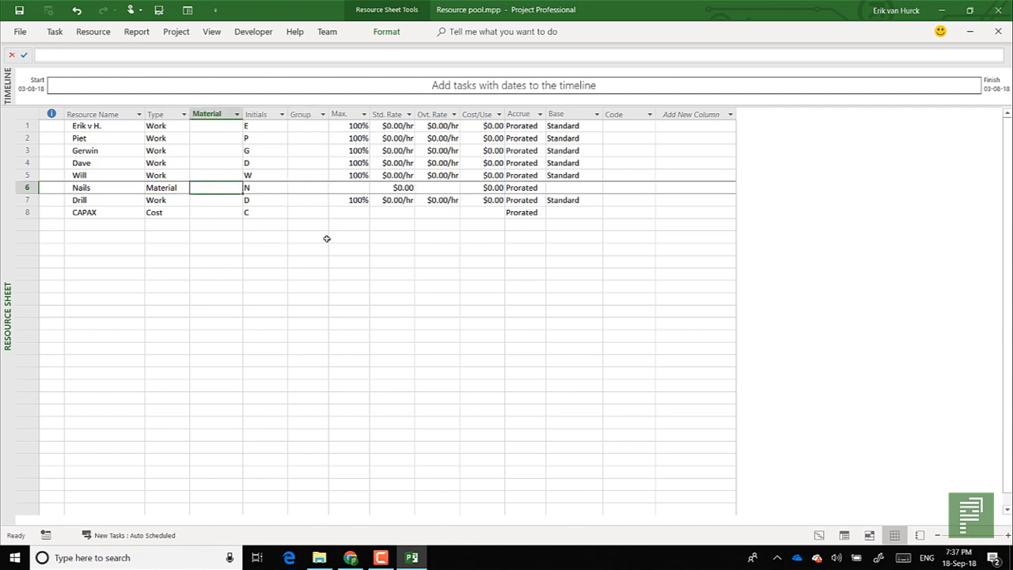
pyautogui.write('Pieces')
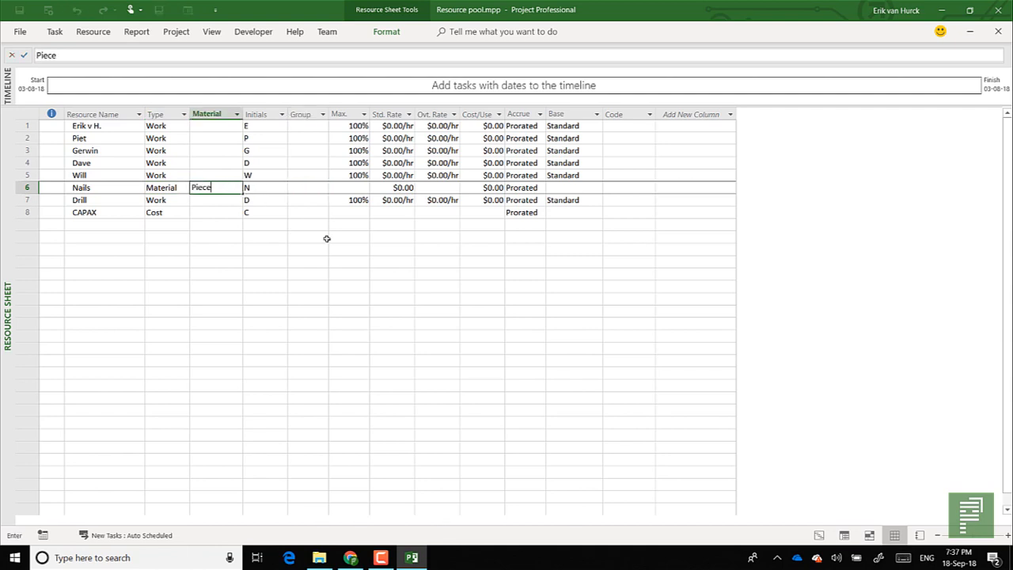
pyautogui.write('(s)')
pyautogui.press('Return')
# Step: Set the standard rate of the people in rows 1 and 2 to $130.00/hr each
pyautogui.press('Right')
pyautogui.press('Right')
pyautogui.press('Right')
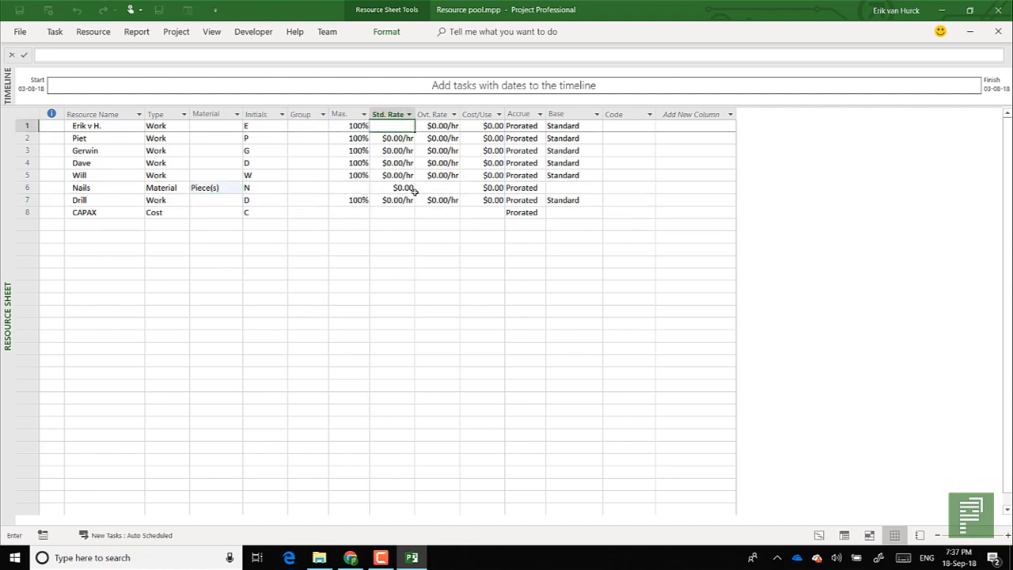
pyautogui.write('130')
pyautogui.press('Return')
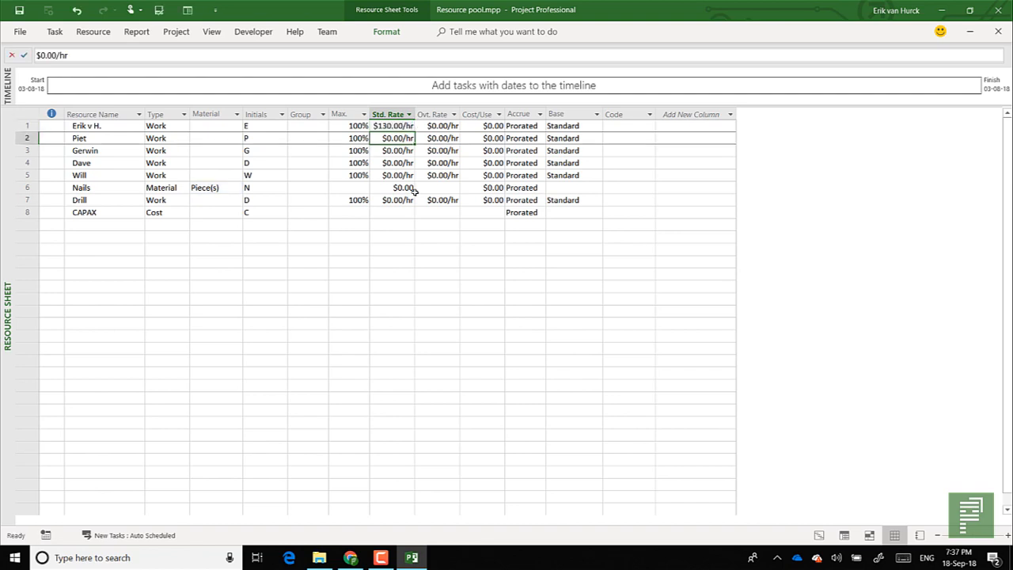
pyautogui.write('130')
pyautogui.press('Return')
# Step: Set the standard rates of the people in rows 3, 4 and 5 to $150.00/hr, $200.00/hr and $150.00/hr
pyautogui.write('1')
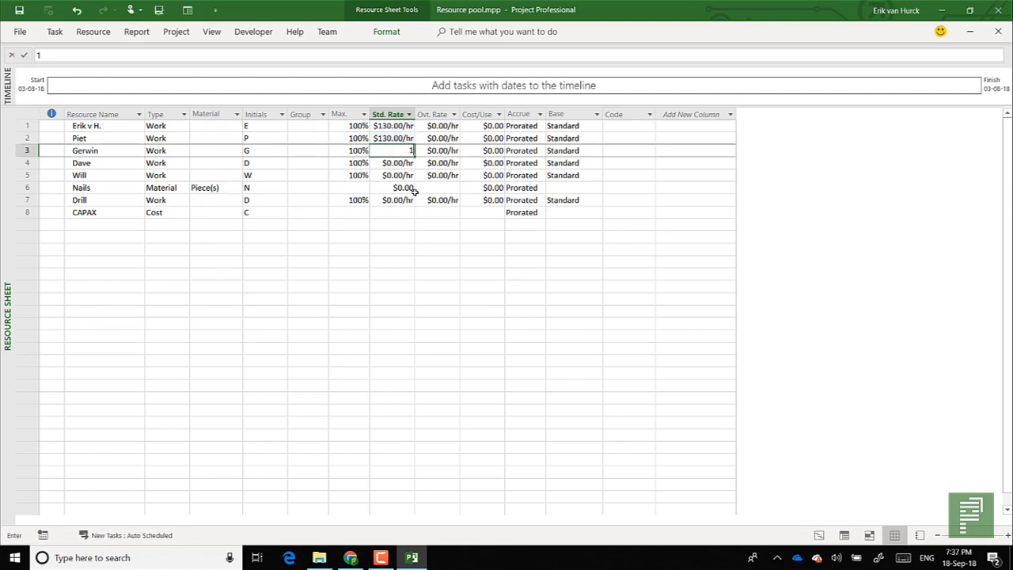
pyautogui.write('50')
pyautogui.press('Return')
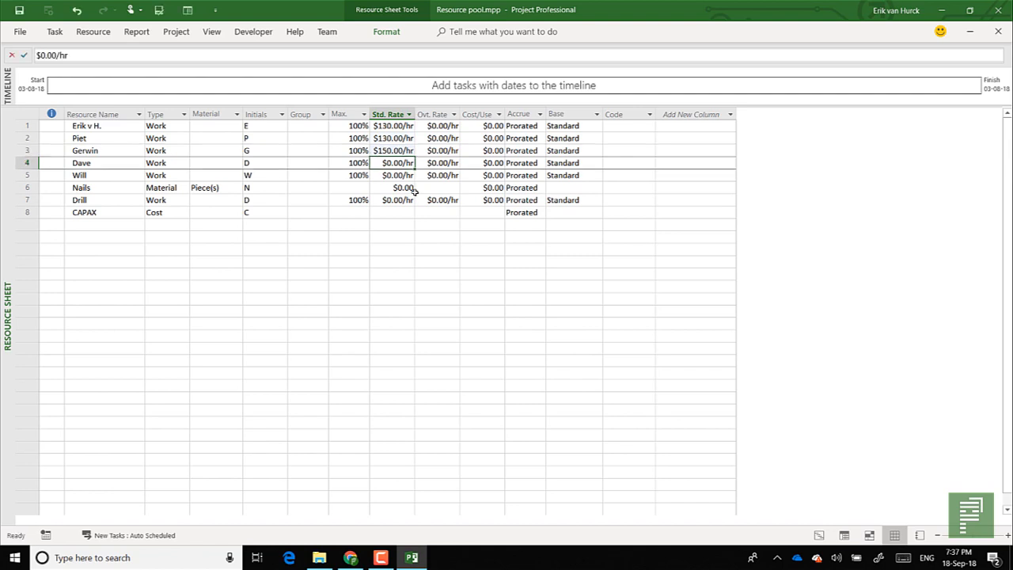
pyautogui.write('200')
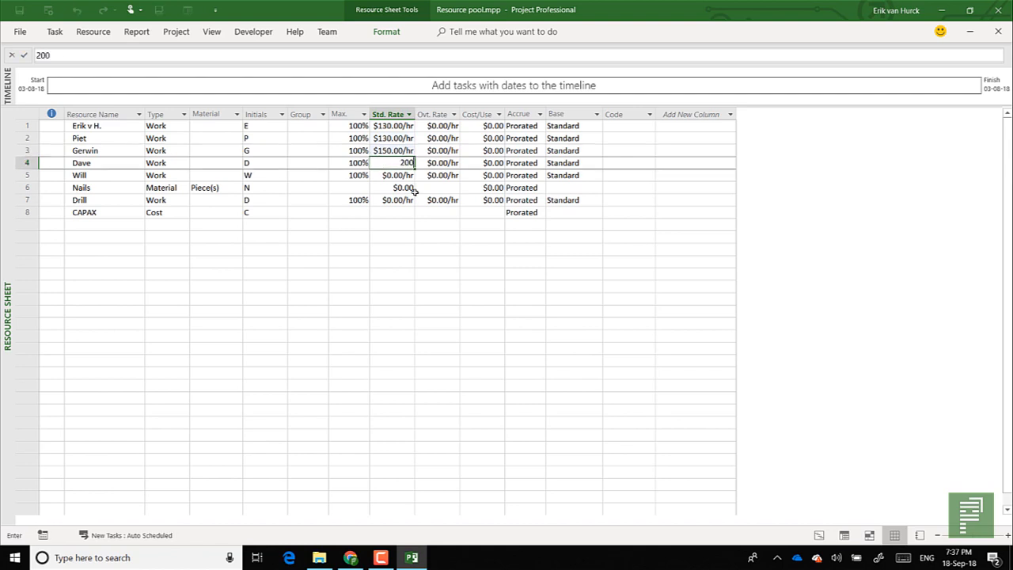
pyautogui.press('Return')
pyautogui.write('150')
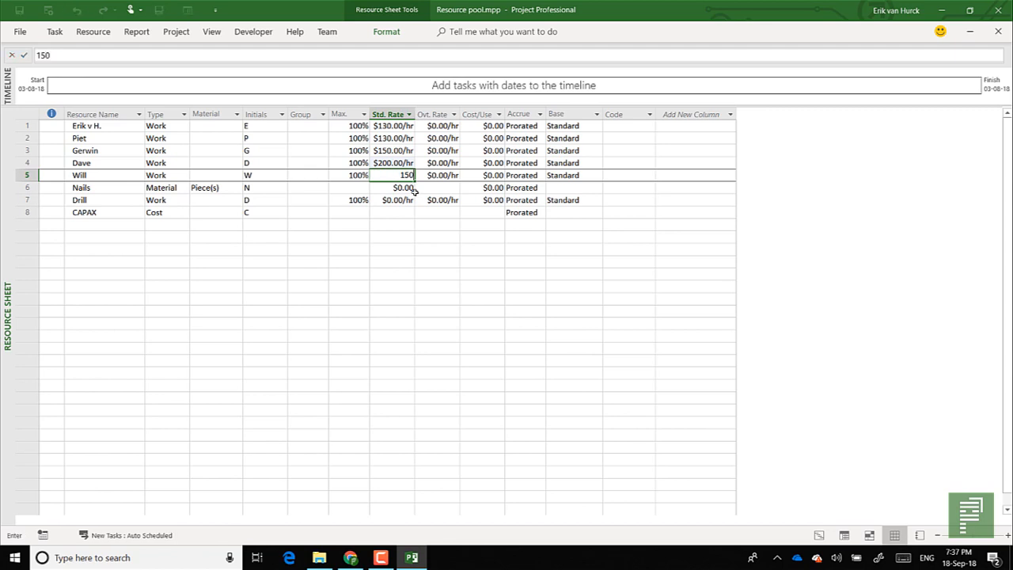
pyautogui.press('Return')
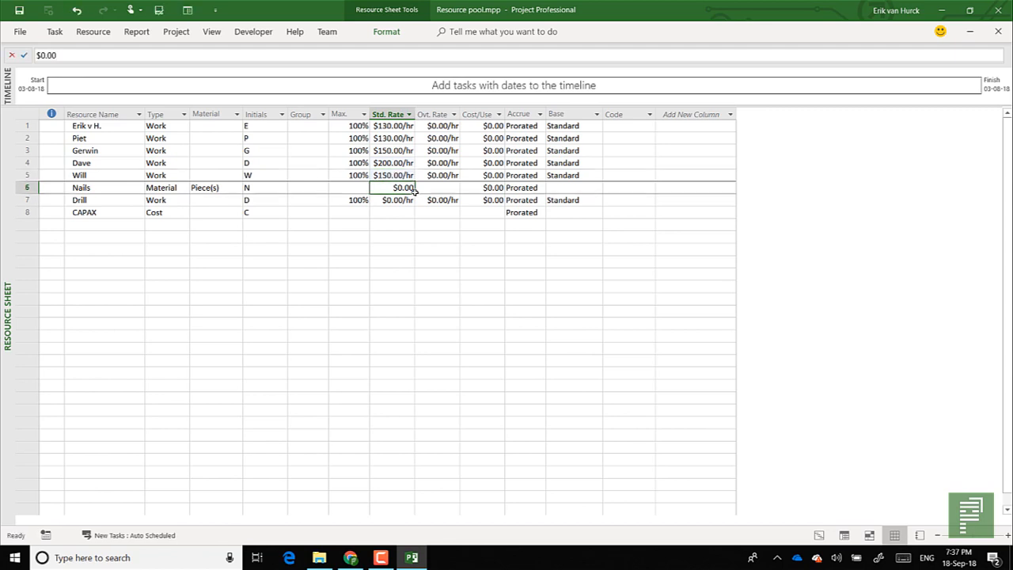
# Step: Set the standard rate of the Nails resource to $0.10
pyautogui.write('0.10')
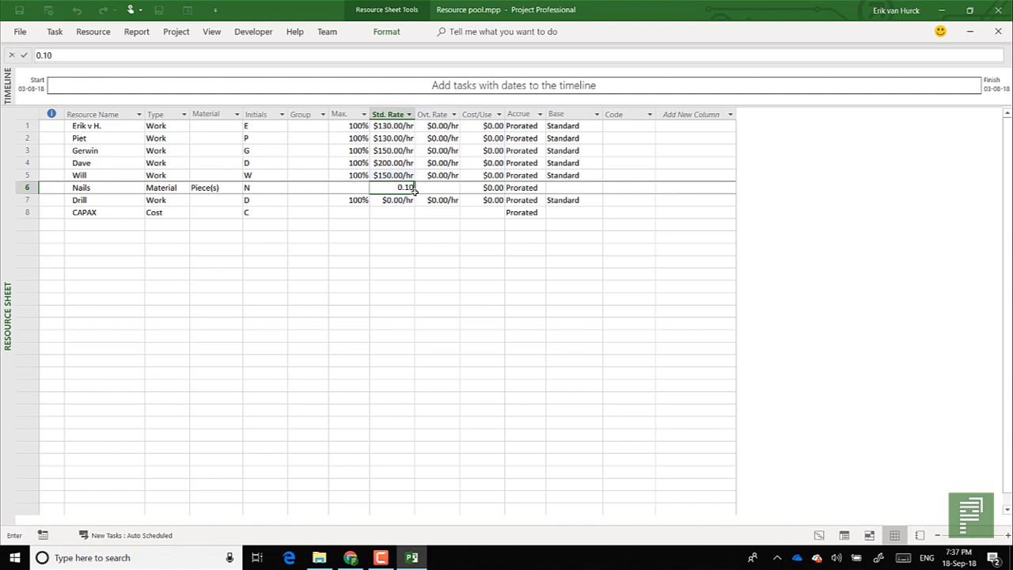
pyautogui.press('Return')
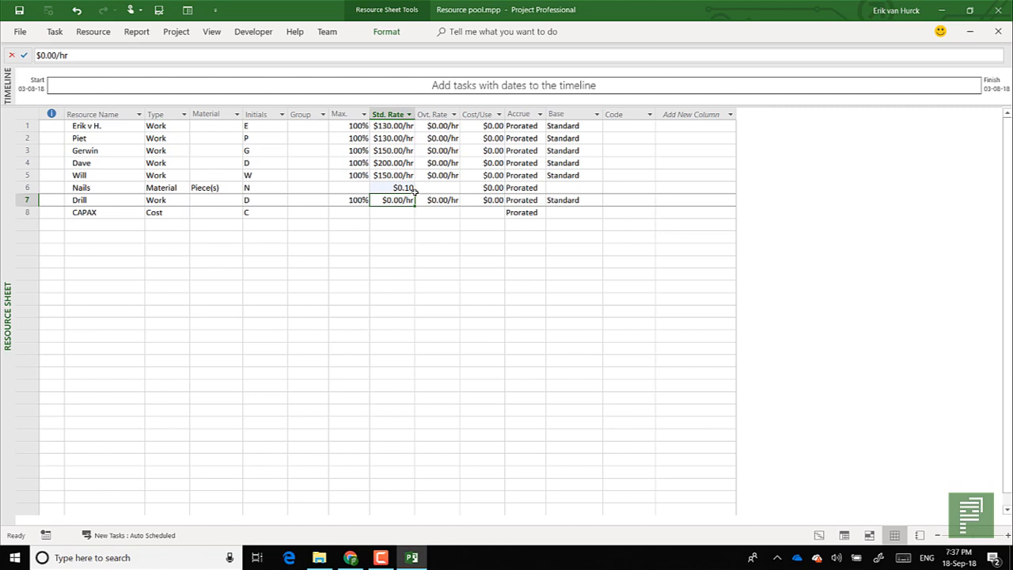
pyautogui.click(164, 212)
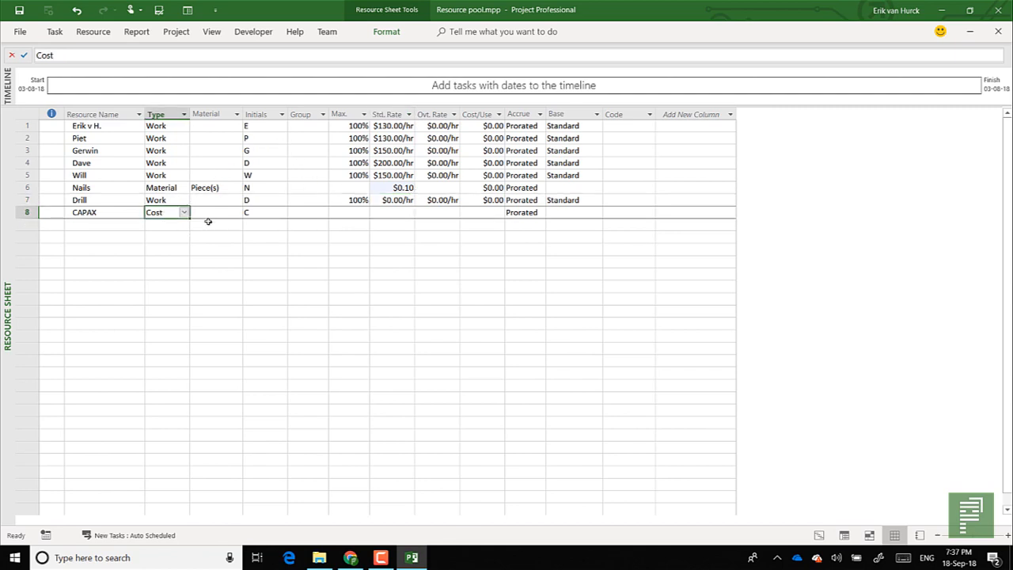
pyautogui.click(379, 215)
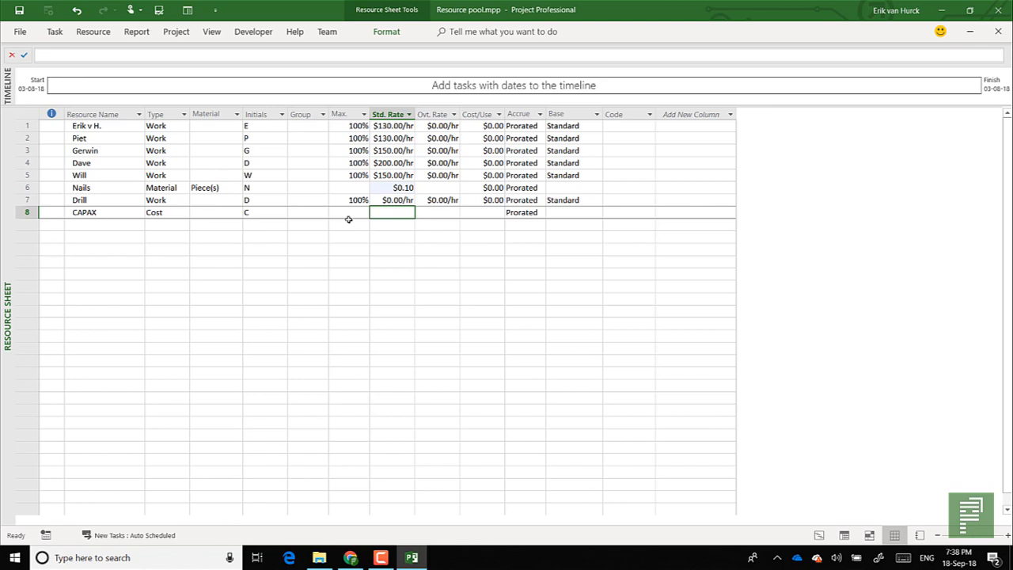
# Step: Add the custom field Text1 (Role) as a new column after the Code column
pyautogui.click(682, 114)
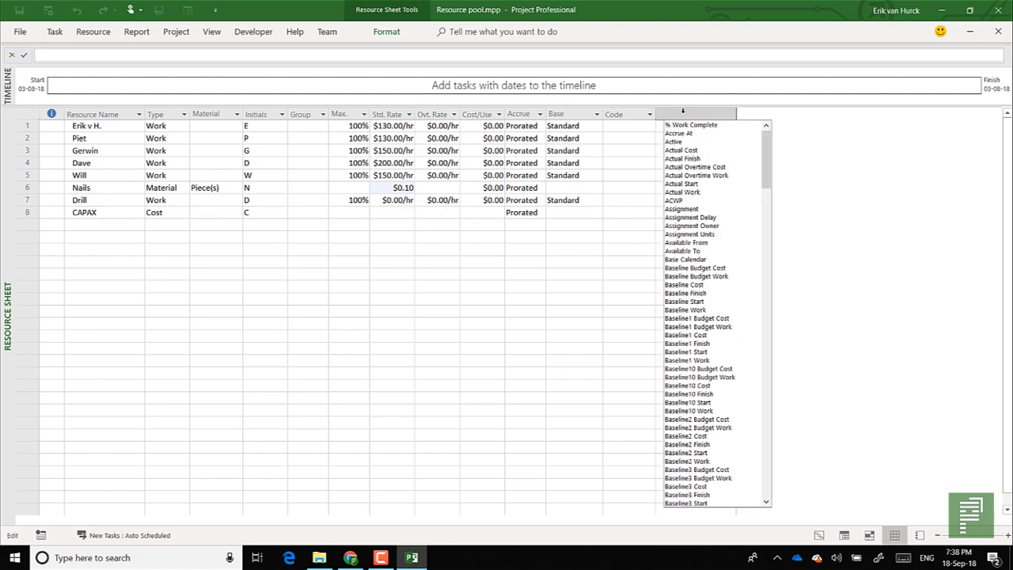
pyautogui.write('task Outline Number')
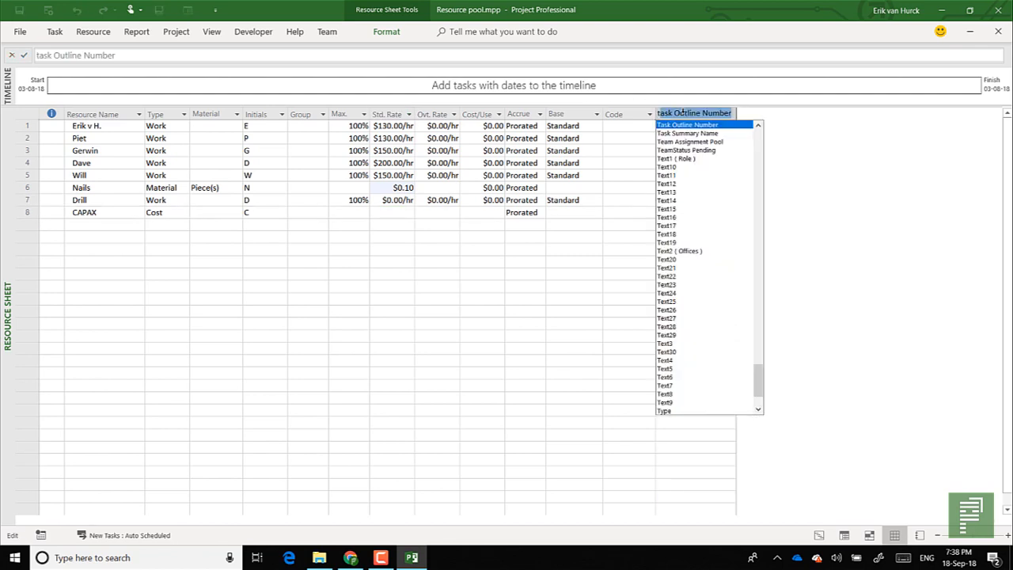
pyautogui.press('Down')
pyautogui.press('Down')
pyautogui.press('Down')
pyautogui.press('Down')
pyautogui.press('Return')
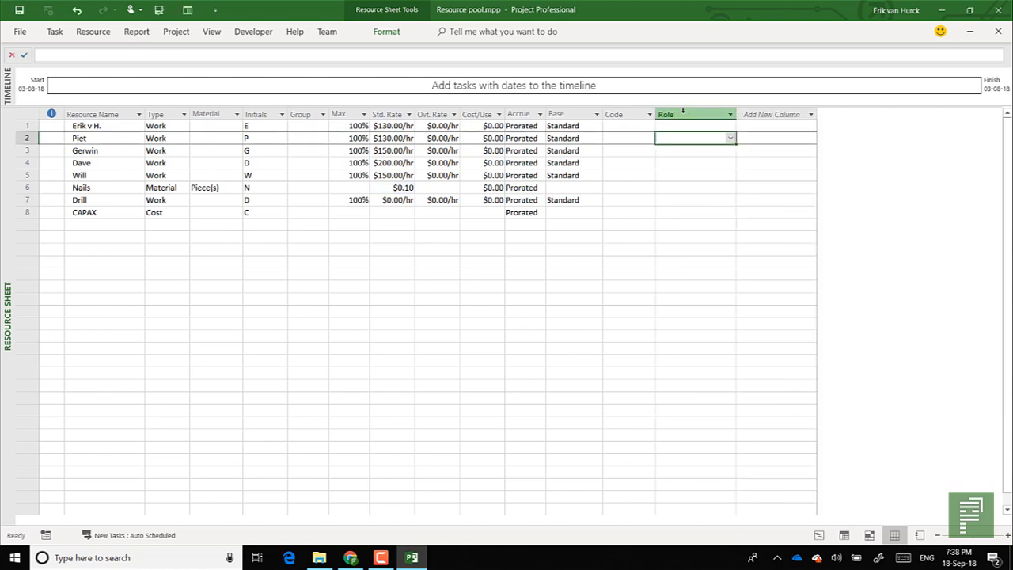
# Step: Add the custom field Text2 (Offices) as a new column after the Role column
pyautogui.click(752, 117)
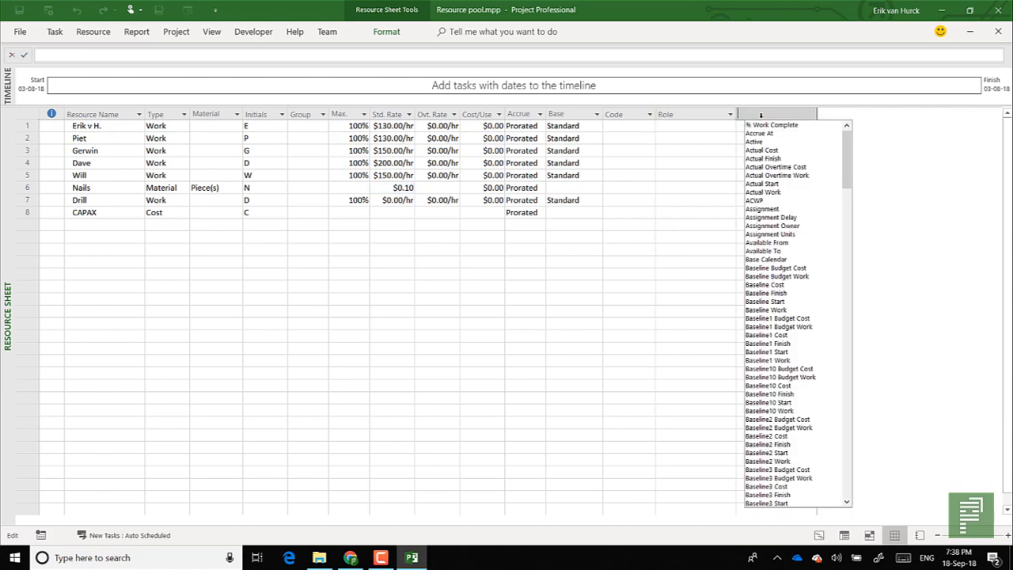
pyautogui.write('text1')
pyautogui.press('Down')
pyautogui.press('Down')
pyautogui.press('Down')
pyautogui.press('Down')
pyautogui.press('Down')
pyautogui.press('Down')
pyautogui.press('Down')
pyautogui.press('Down')
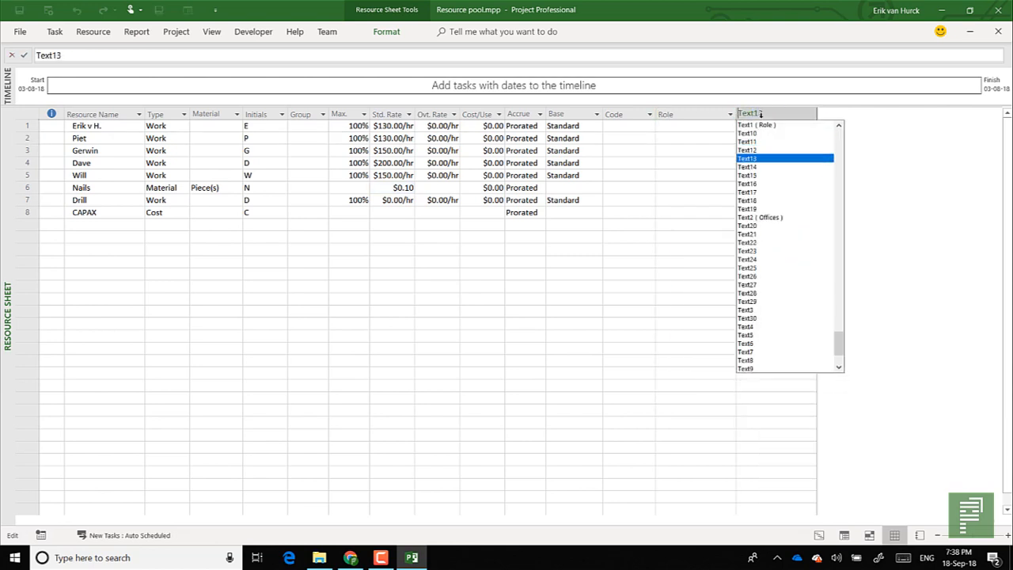
pyautogui.press('Down')
pyautogui.press('Down')
pyautogui.press('Down')
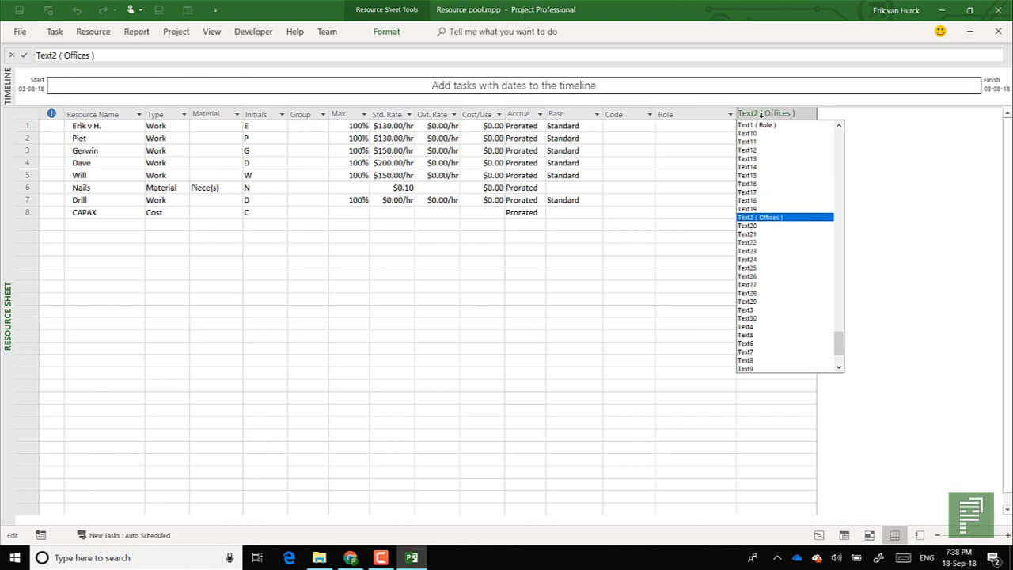
pyautogui.press('Return')
# Step: Assign the roles Lead Consultant, Consultant and BI Specialist to the people in rows 1, 2 and 3
pyautogui.click(724, 127)
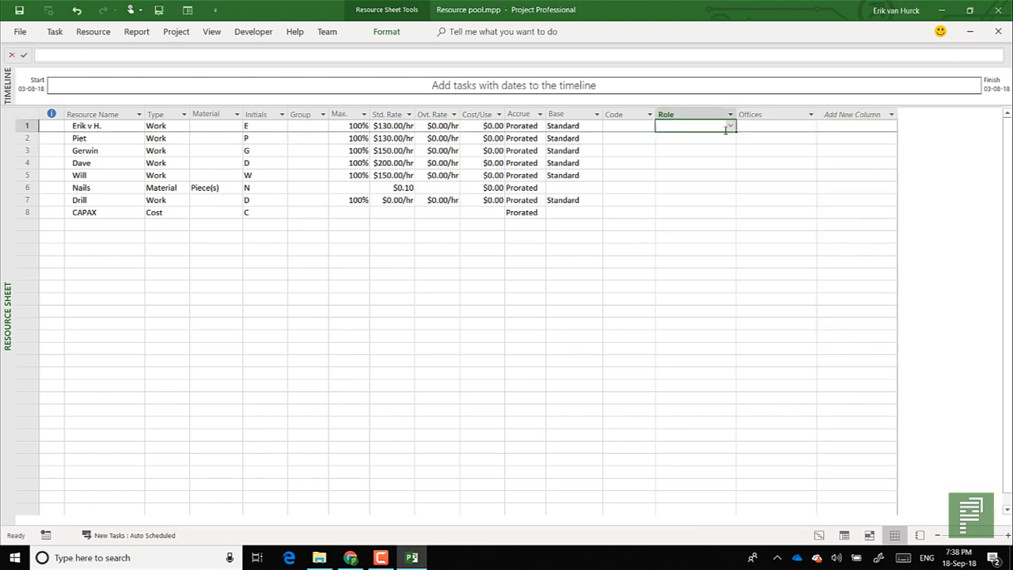
pyautogui.click(731, 129)
pyautogui.click(726, 136)
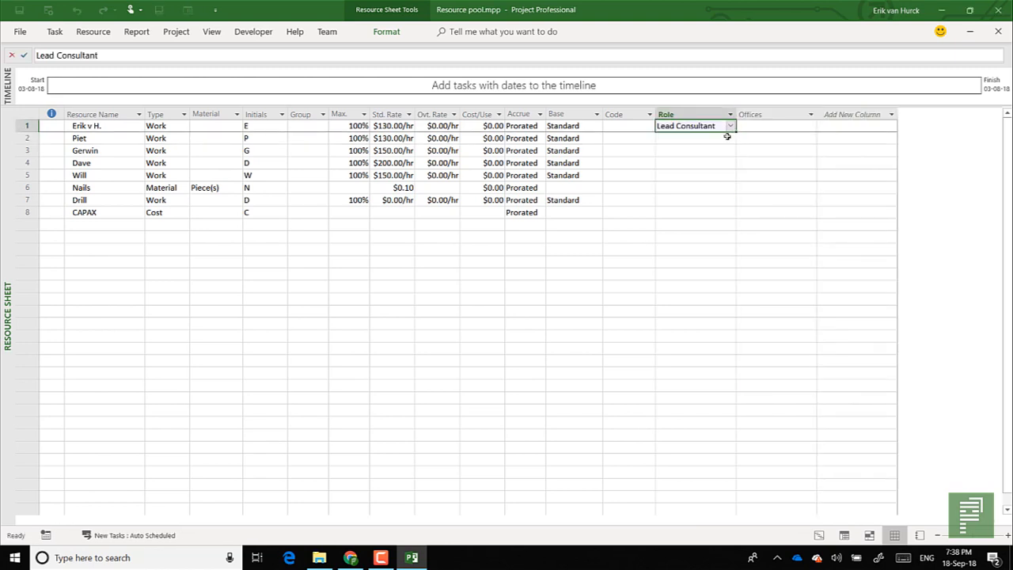
pyautogui.click(728, 138)
pyautogui.click(730, 138)
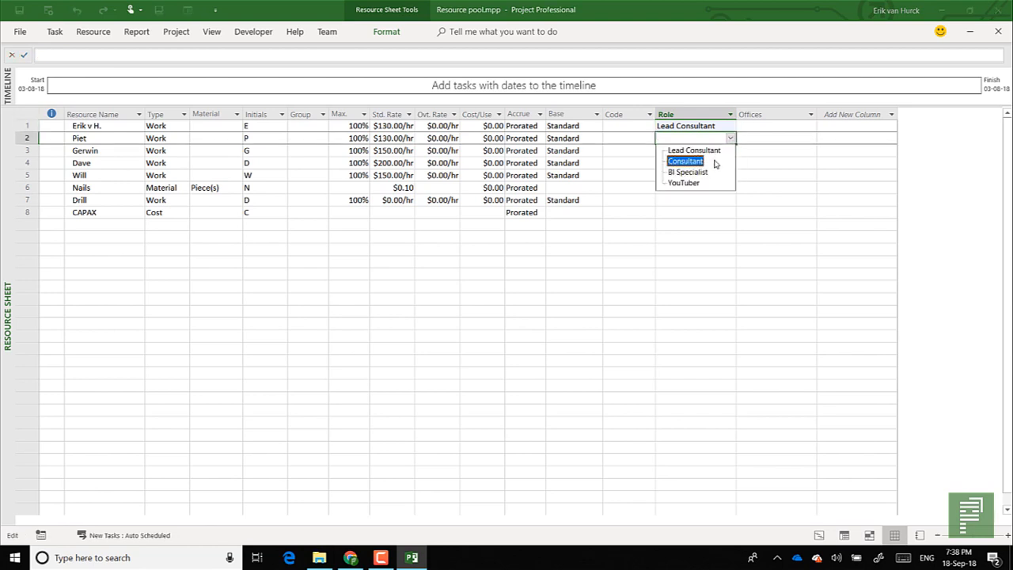
pyautogui.click(714, 162)
pyautogui.click(726, 151)
pyautogui.click(731, 150)
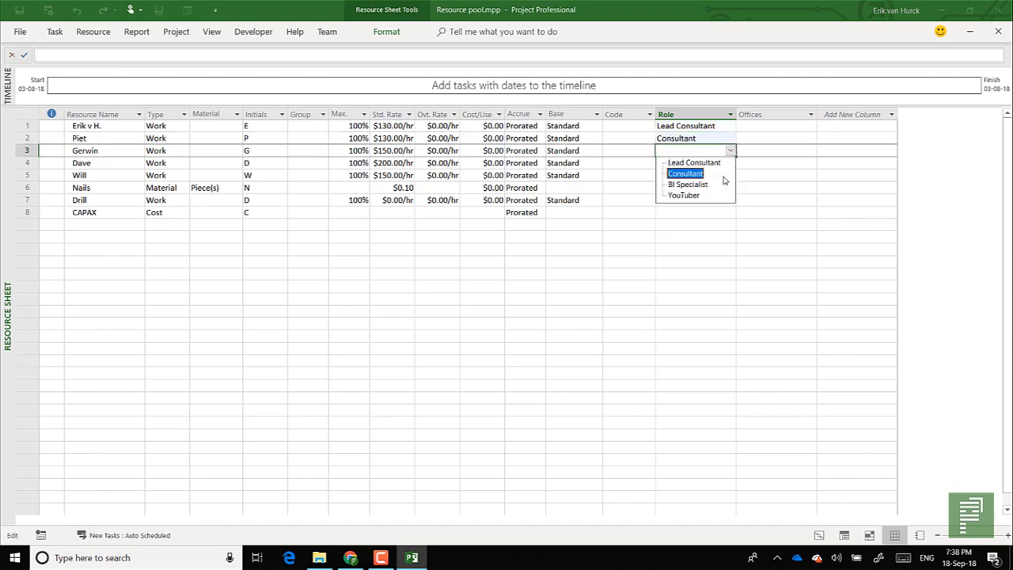
pyautogui.click(718, 184)
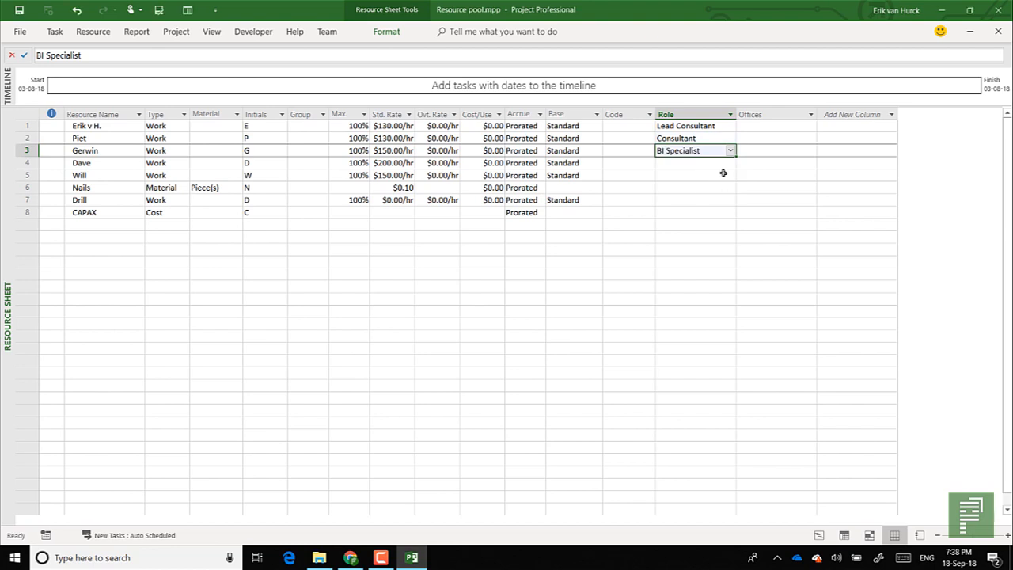
# Step: Assign the role YouTuber to the person in row 4 and Lead Consultant to the person in row 5
pyautogui.click(719, 163)
pyautogui.click(730, 163)
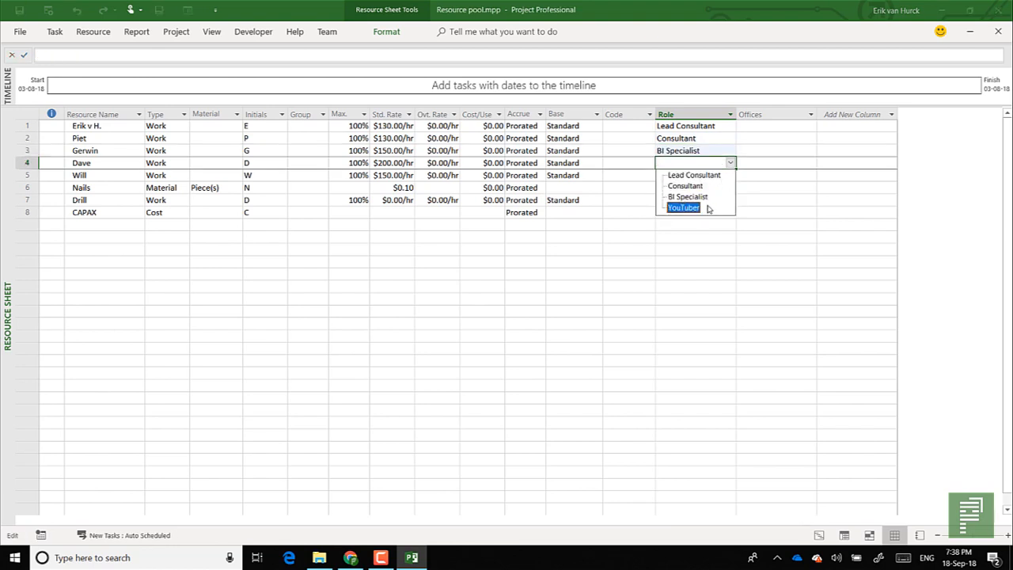
pyautogui.click(722, 206)
pyautogui.click(726, 178)
pyautogui.click(729, 176)
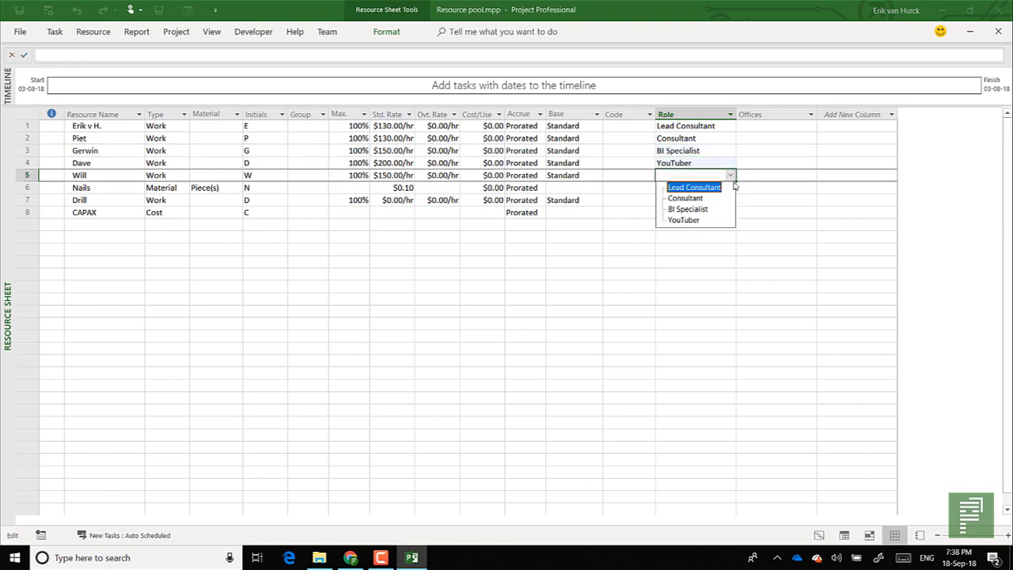
pyautogui.click(720, 189)
pyautogui.click(713, 189)
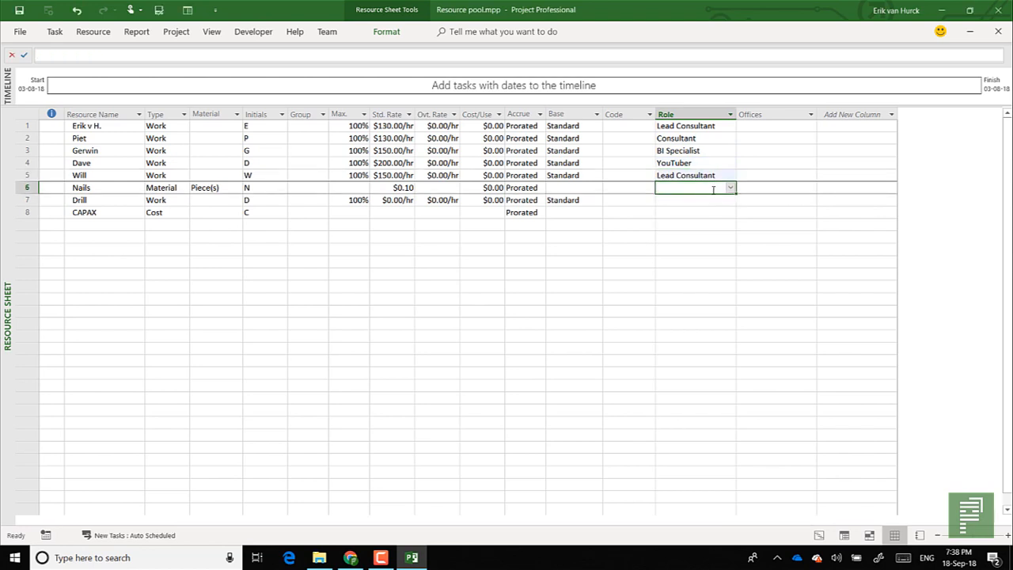
# Step: Set the office of the person in row 1 to Den Haag and fill it down through row 3
pyautogui.click(760, 128)
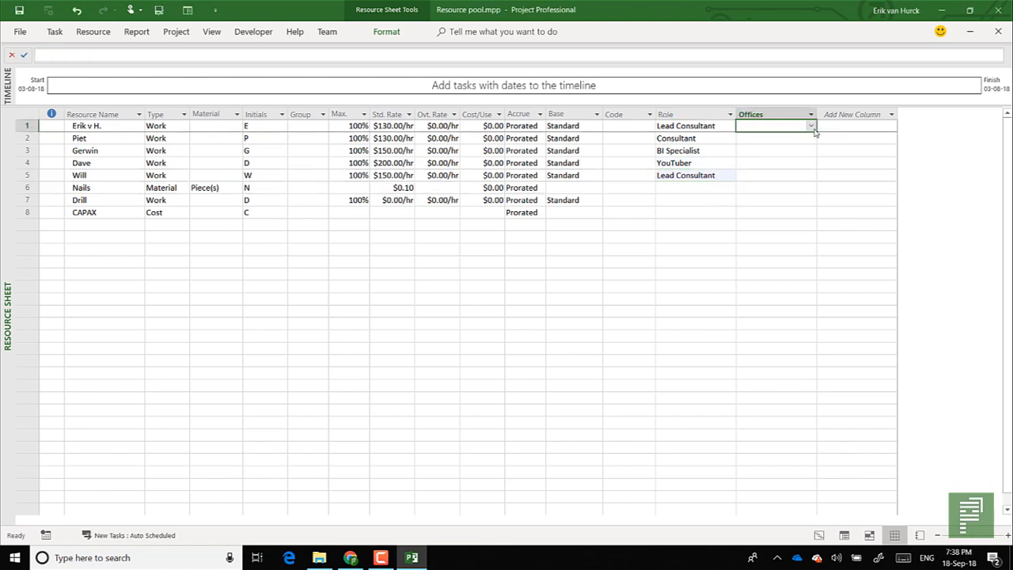
pyautogui.click(811, 126)
pyautogui.click(782, 133)
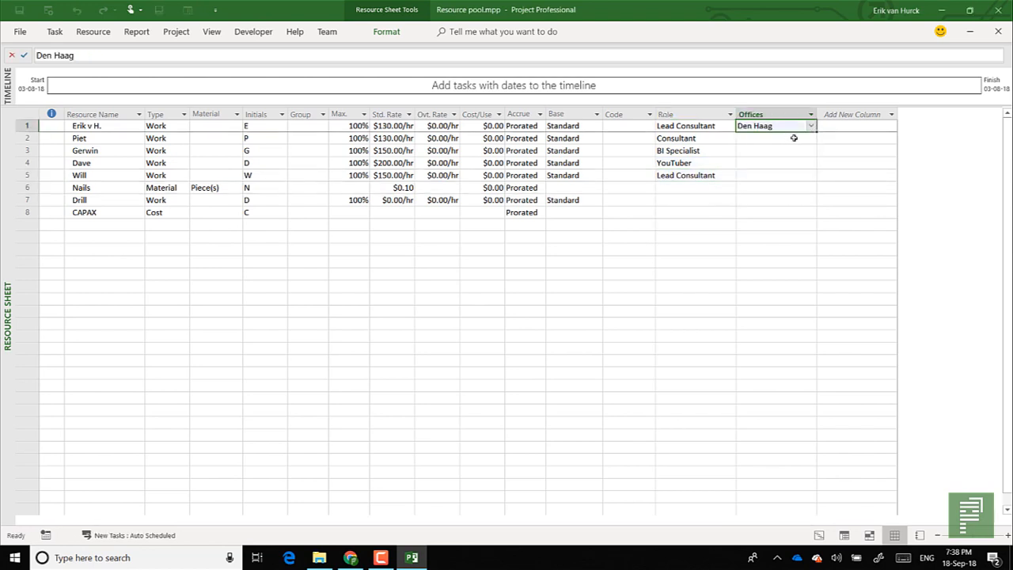
pyautogui.moveTo(817, 135); pyautogui.dragTo(817, 156)
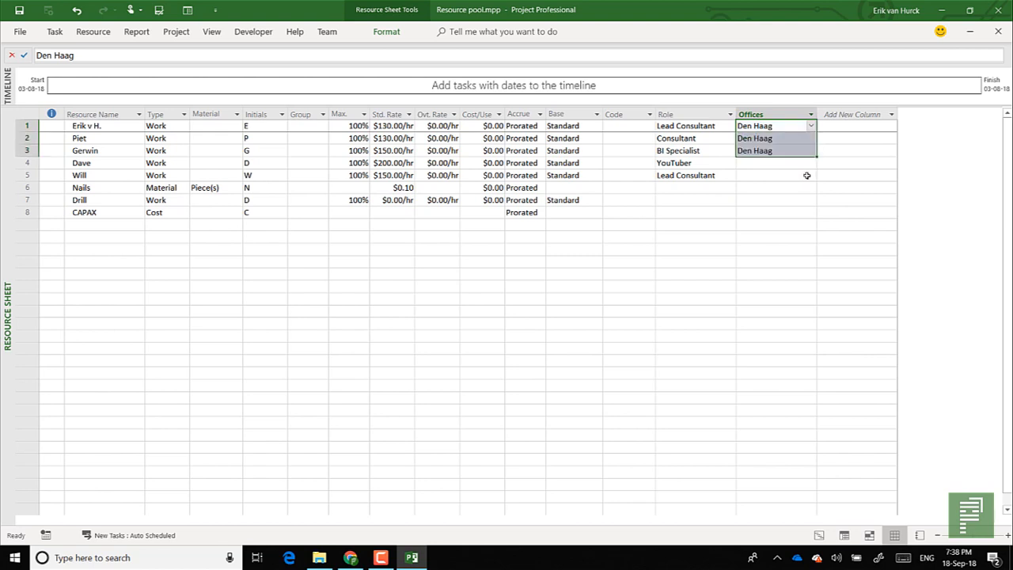
# Step: Set the office of the person in row 4 to Copenhagen and of the person in row 5 to Amsterdam
pyautogui.click(803, 166)
pyautogui.click(811, 163)
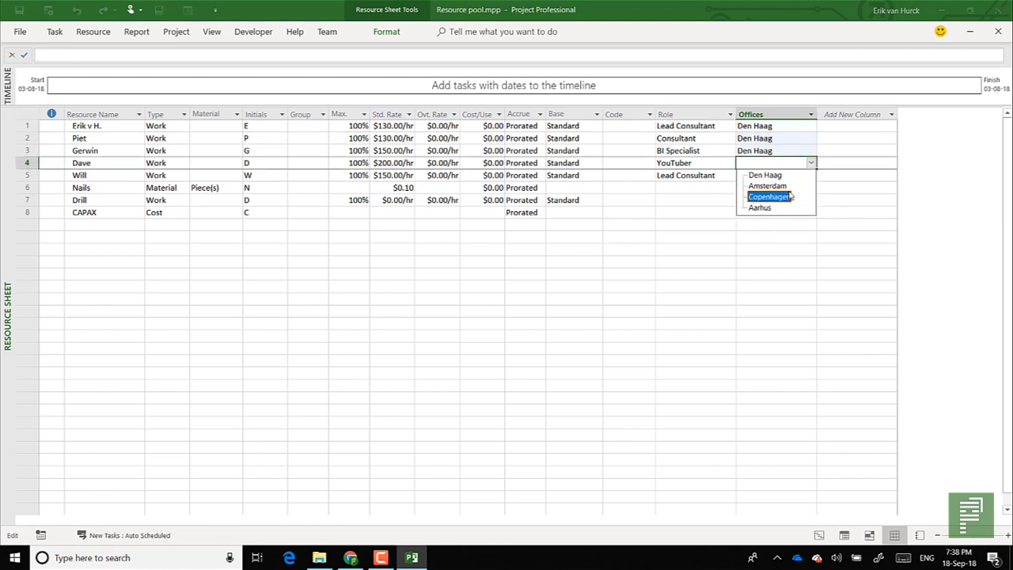
pyautogui.click(783, 195)
pyautogui.click(787, 176)
pyautogui.click(811, 175)
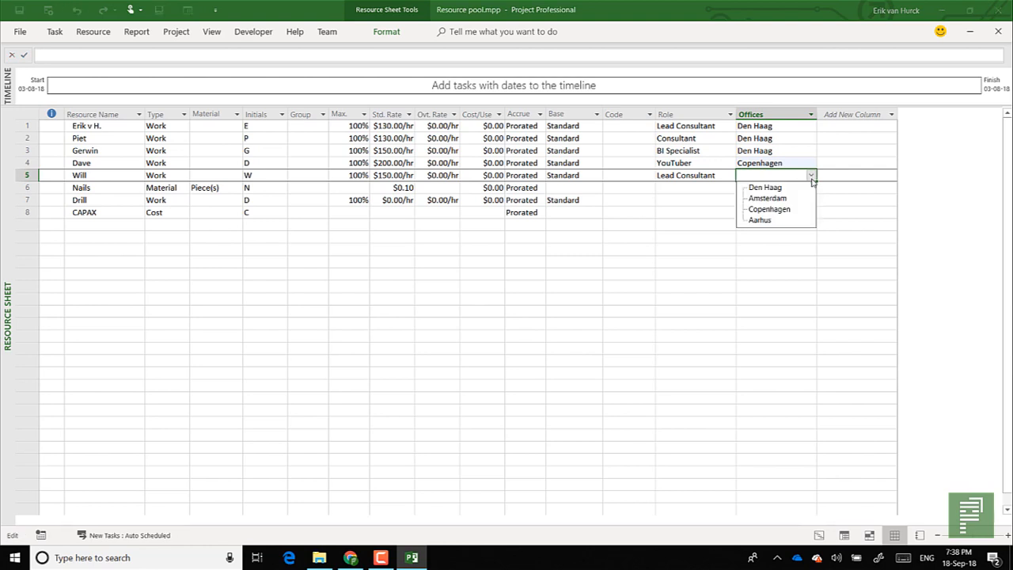
pyautogui.click(792, 197)
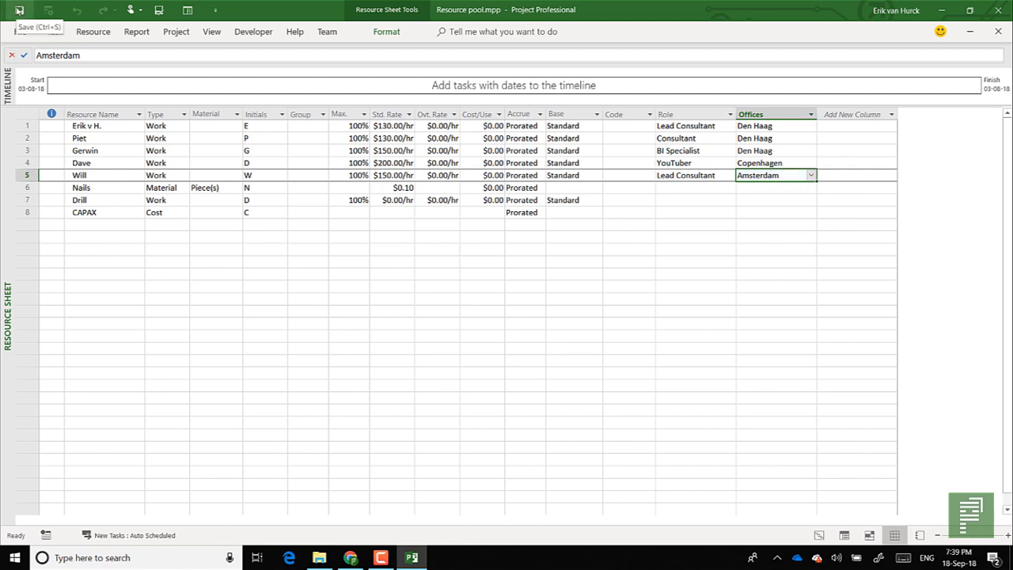
# Step: Save the Resource pool project and close it
pyautogui.click(18, 9)
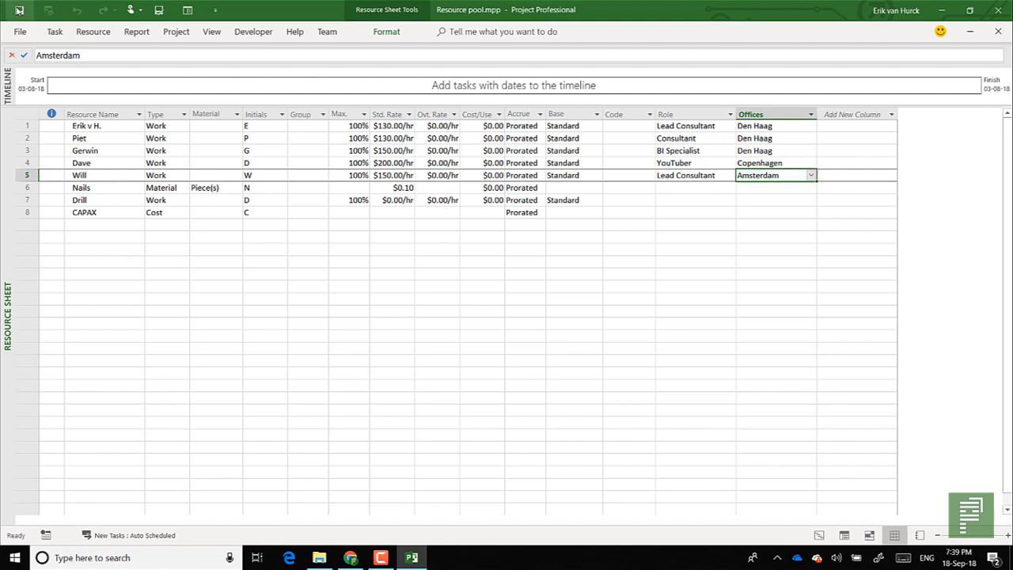
pyautogui.click(995, 10)
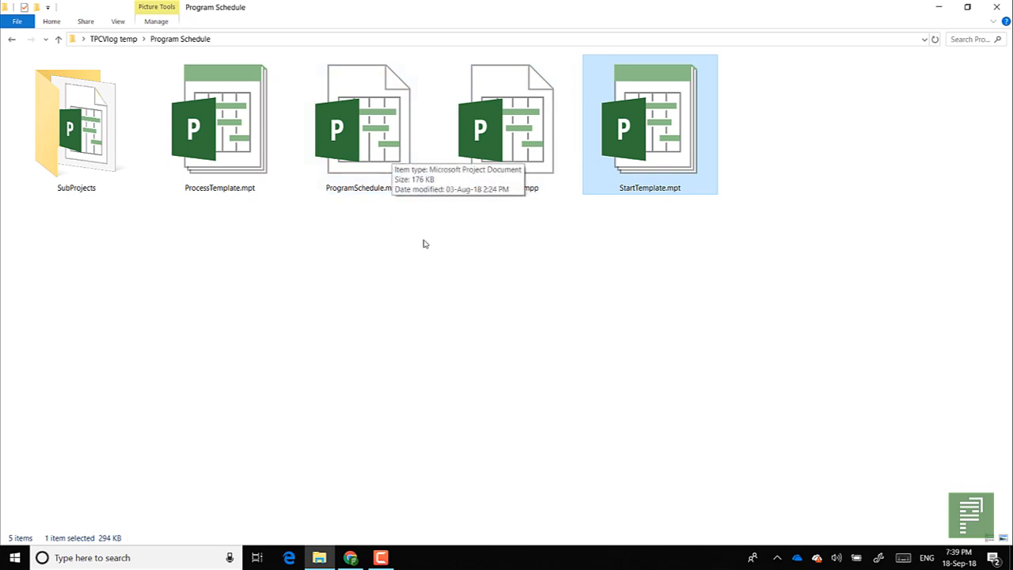
pyautogui.click(520, 255)
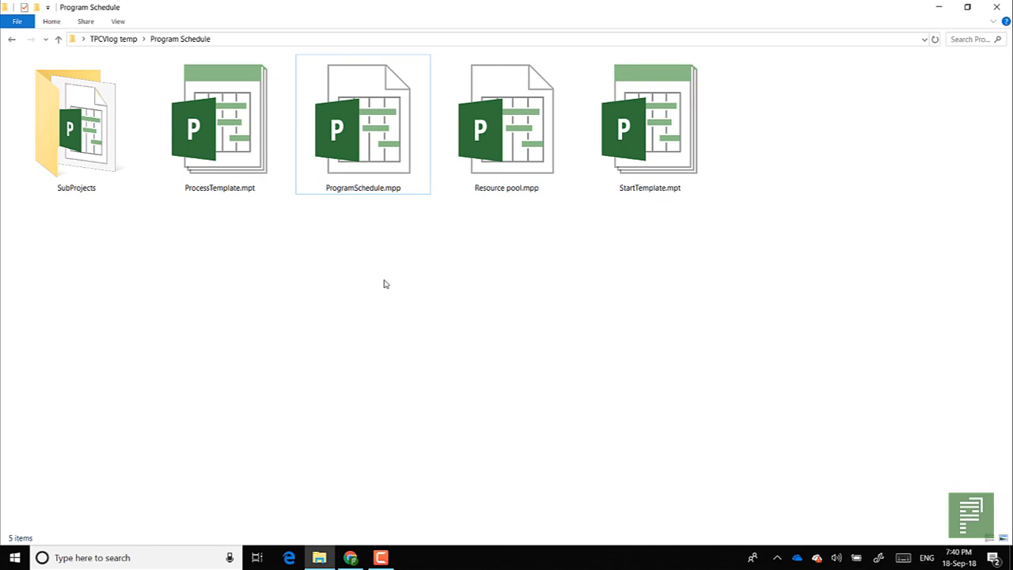
# Step: Open ProcessTemplate.mpt and choose the Program Schedule folder inside TPCVlog temp on the Desktop as the location for saving a copy
pyautogui.click(226, 149)
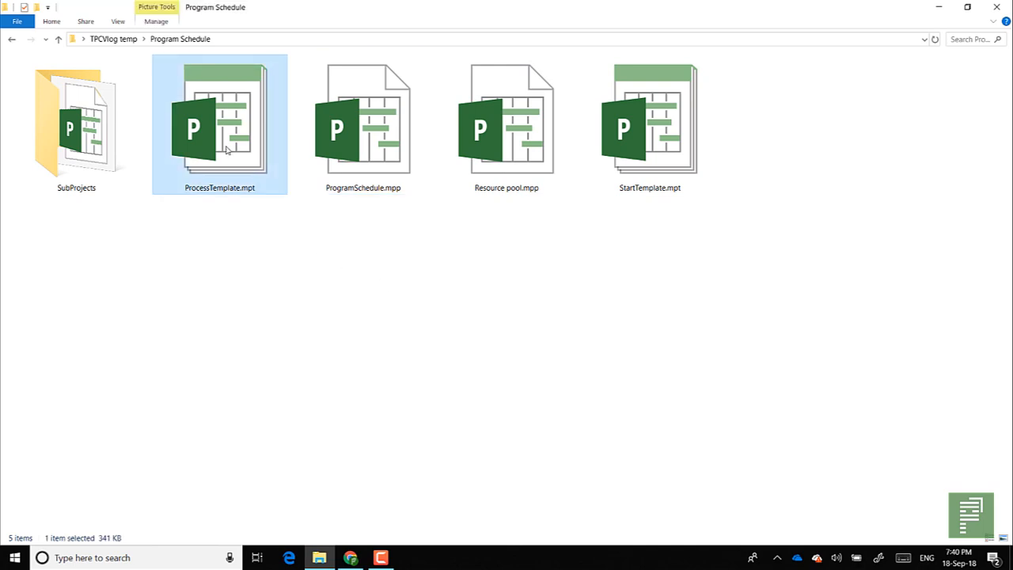
pyautogui.doubleClick(226, 149)
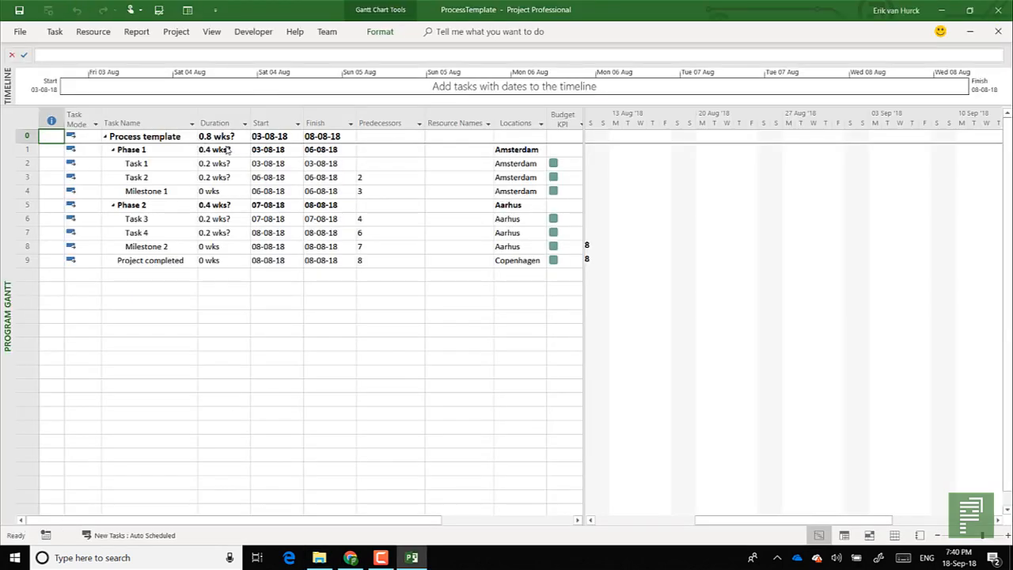
pyautogui.click(24, 31)
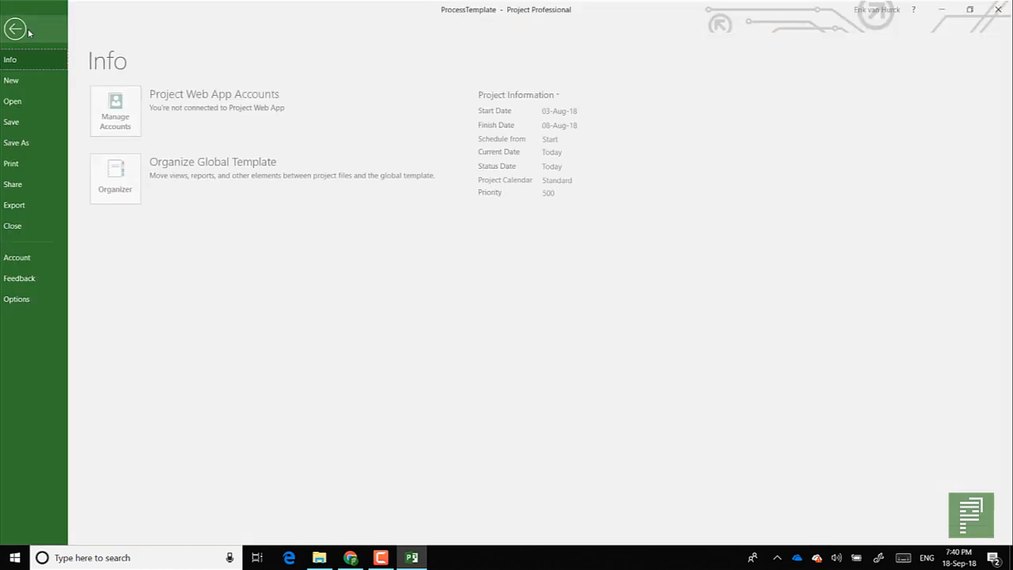
pyautogui.click(49, 144)
pyautogui.click(348, 126)
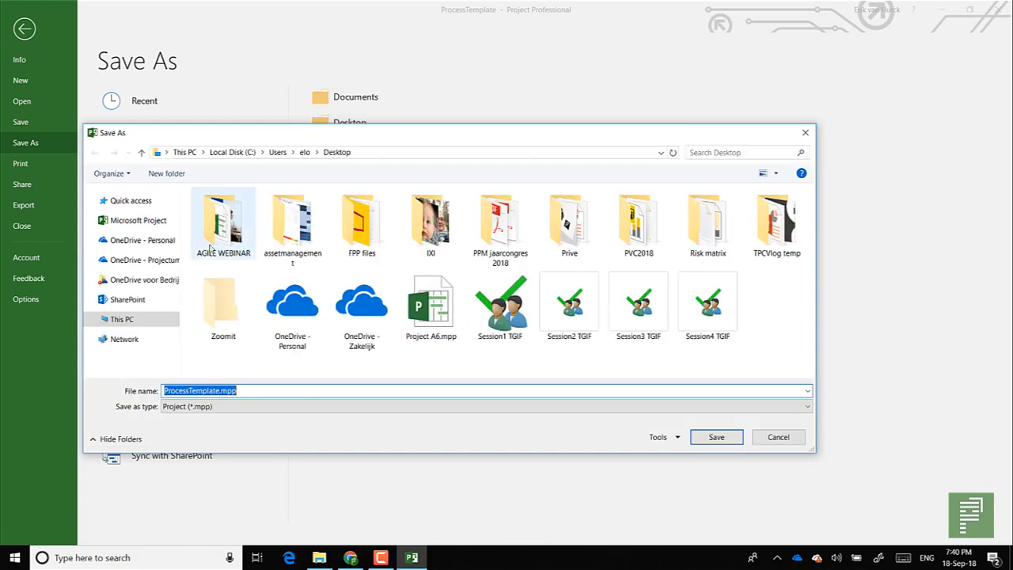
pyautogui.doubleClick(775, 222)
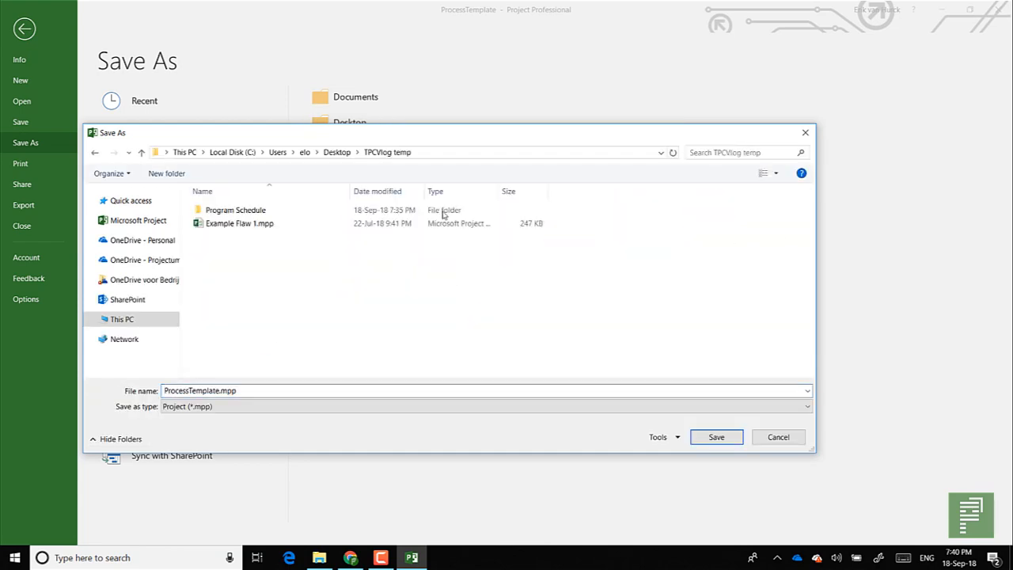
pyautogui.doubleClick(282, 210)
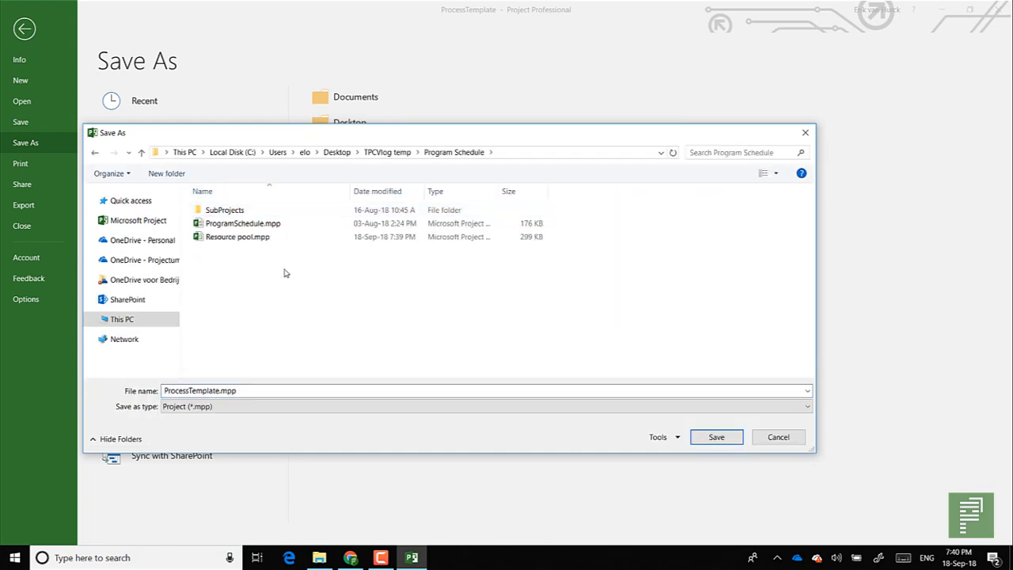
# Step: Save the project file under the name Project 1
pyautogui.click(245, 388)
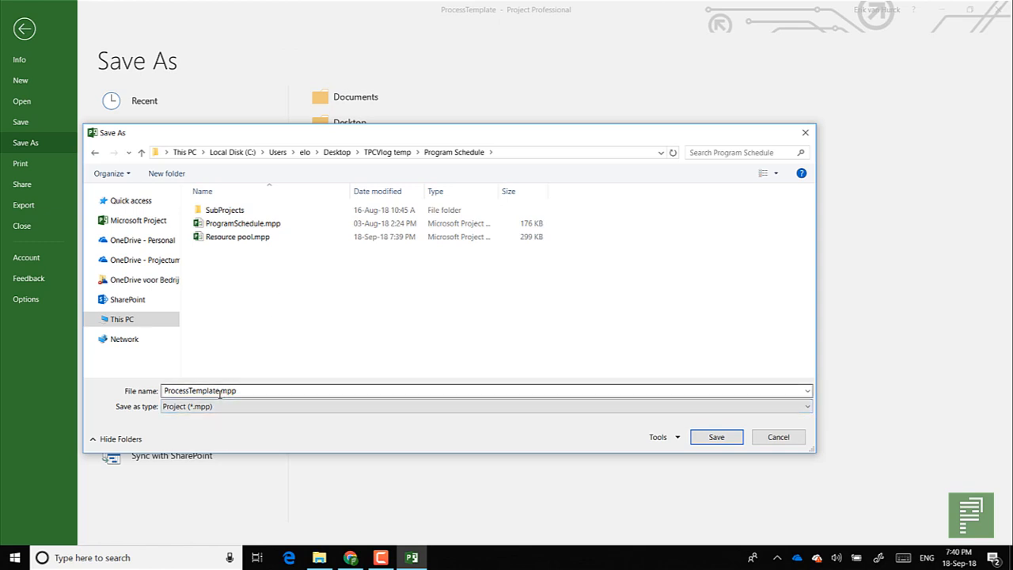
pyautogui.doubleClick(219, 391)
pyautogui.click(219, 391)
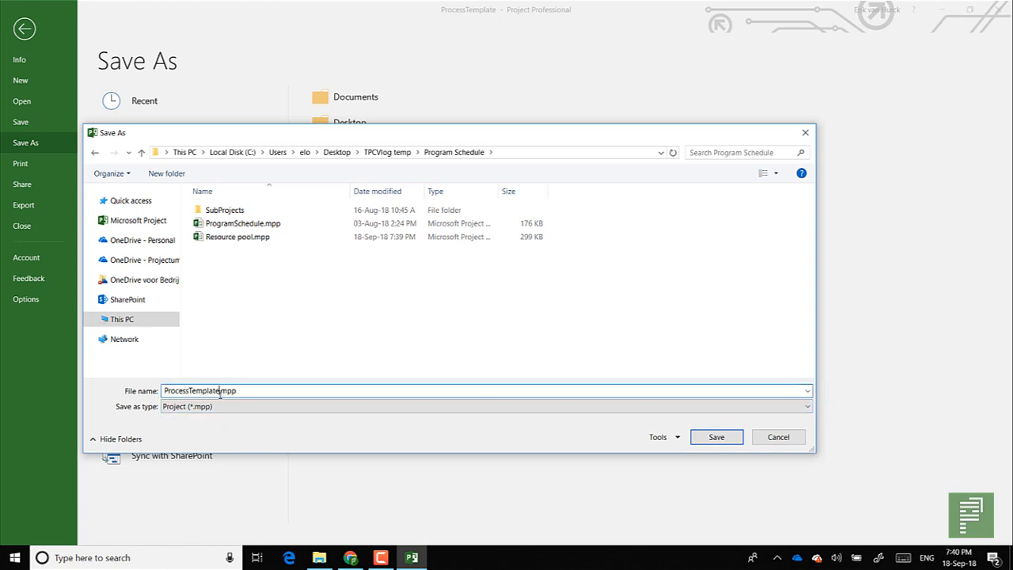
pyautogui.keyDown('shift'); pyautogui.click(163, 392); pyautogui.keyUp('shift')
pyautogui.write('Project 1')
pyautogui.click(738, 441)
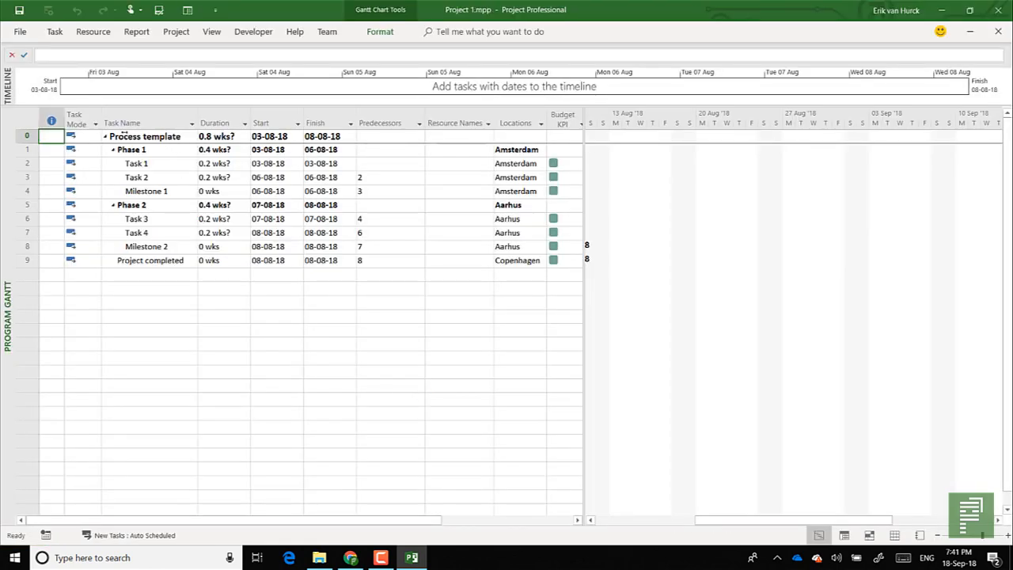
# Step: Rename the project summary task in row 0 to Project 1
pyautogui.click(139, 140)
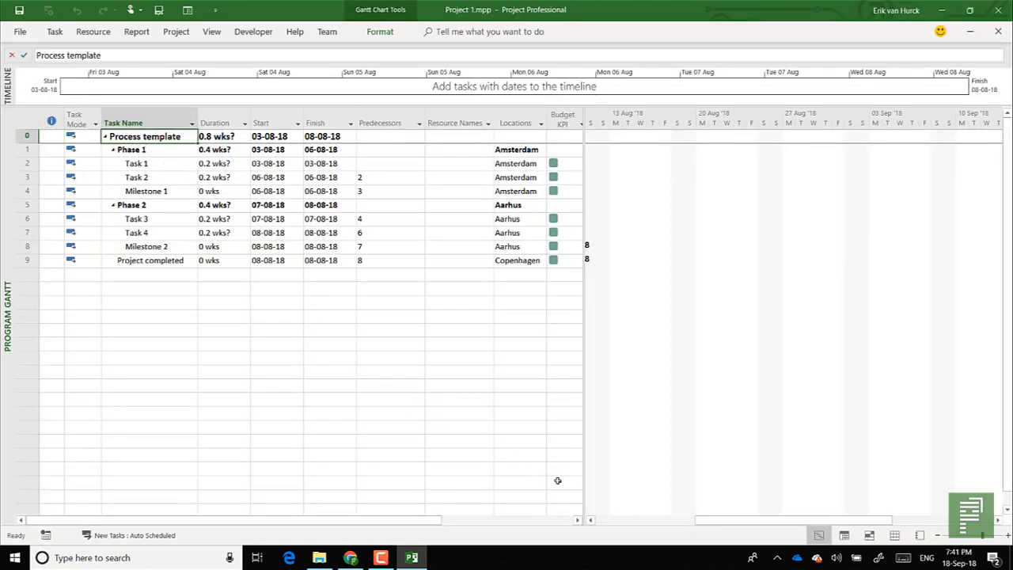
pyautogui.click(592, 522)
pyautogui.moveTo(592, 522); pyautogui.dragTo(592, 522)
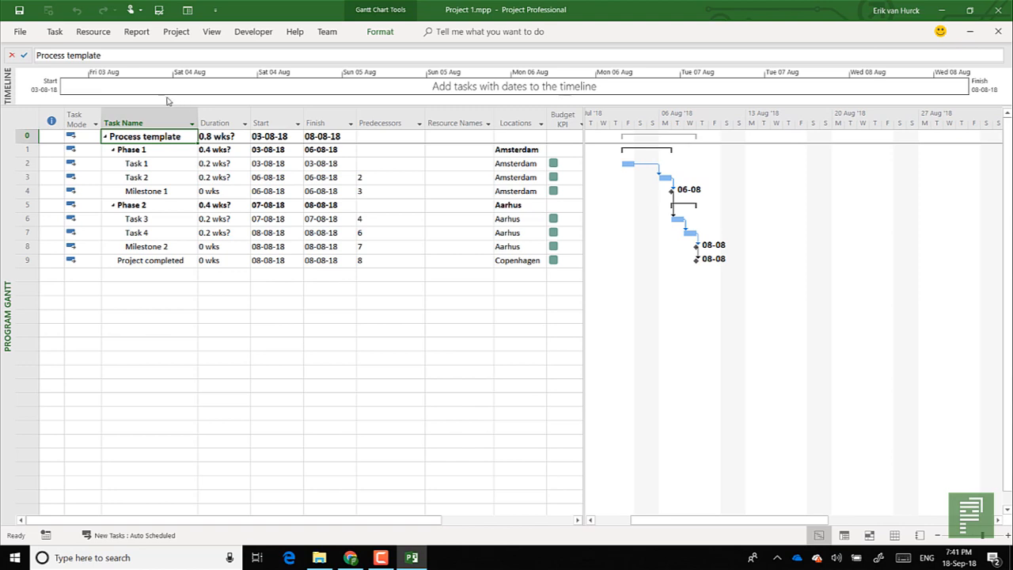
pyautogui.click(151, 136)
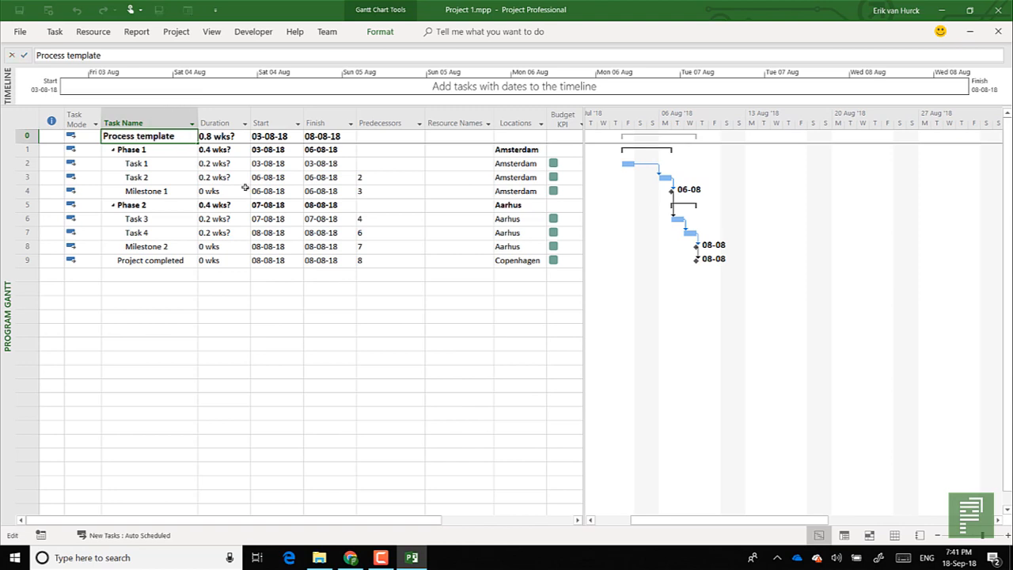
pyautogui.write('Proje')
pyautogui.hotkey('ctrl', 'a')
pyautogui.write('p')
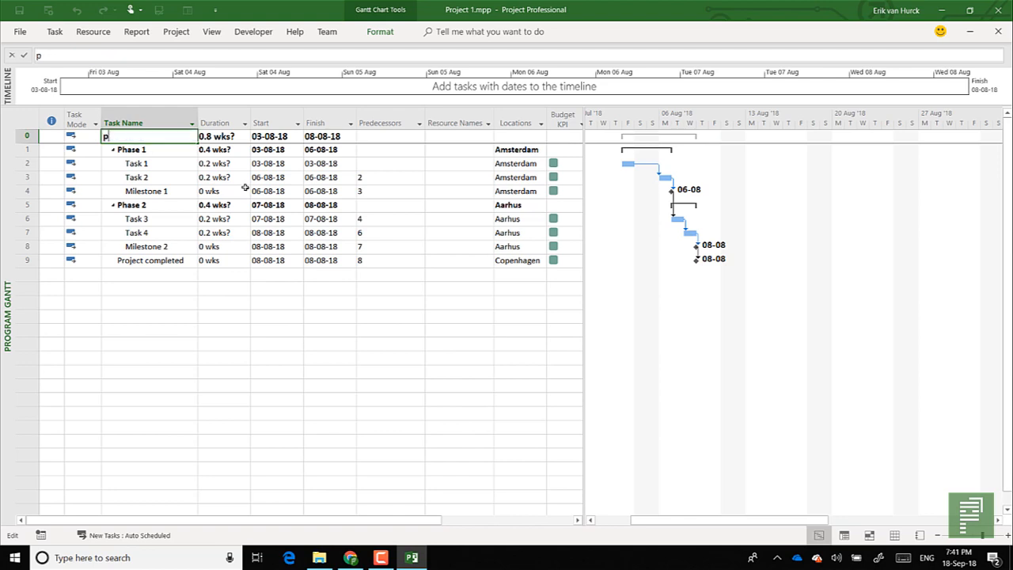
pyautogui.write('r')
pyautogui.press('BackSpace')
pyautogui.press('BackSpace')
pyautogui.press('BackSpace')
pyautogui.write('Projectu')
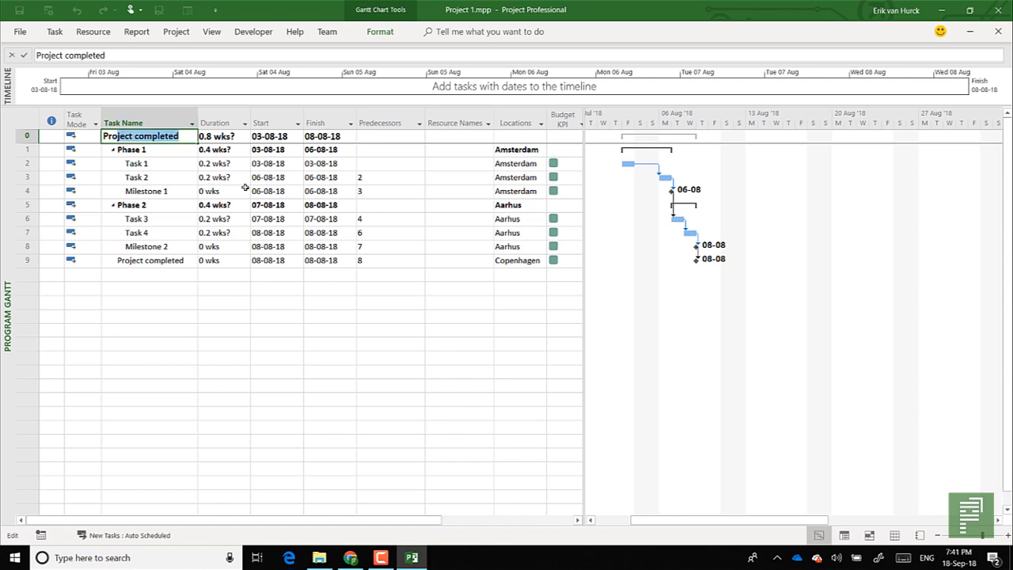
pyautogui.press('BackSpace')
pyautogui.write('1')
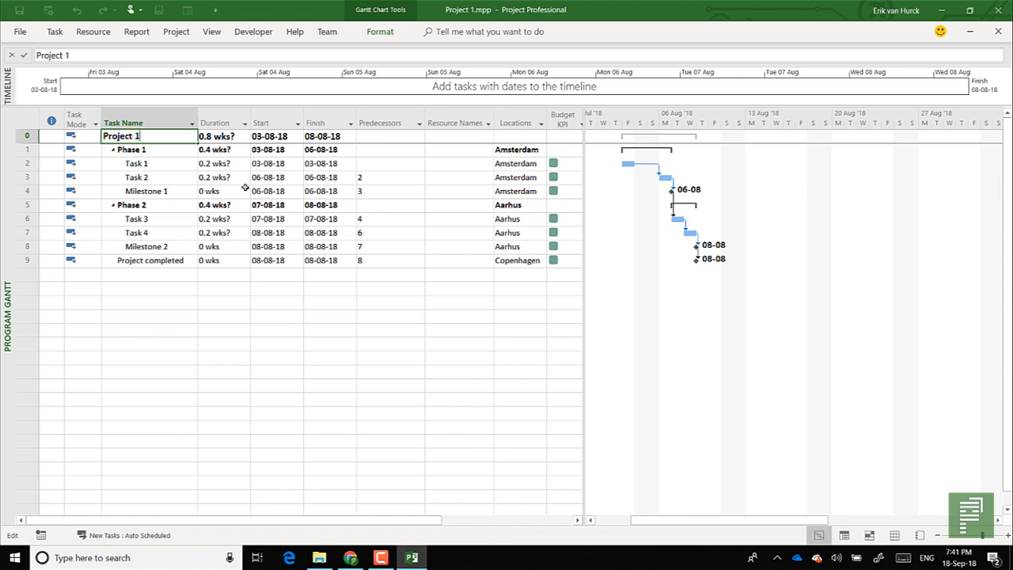
pyautogui.press('Return')
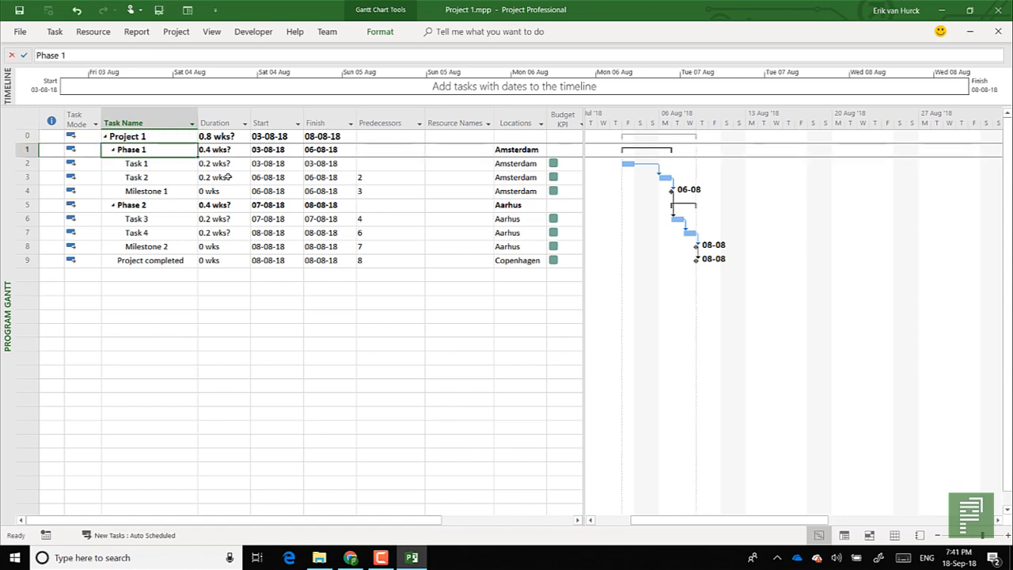
# Step: Set the duration of Task 1 to 2 weeks and of Task 2 to 1 week
pyautogui.click(180, 166)
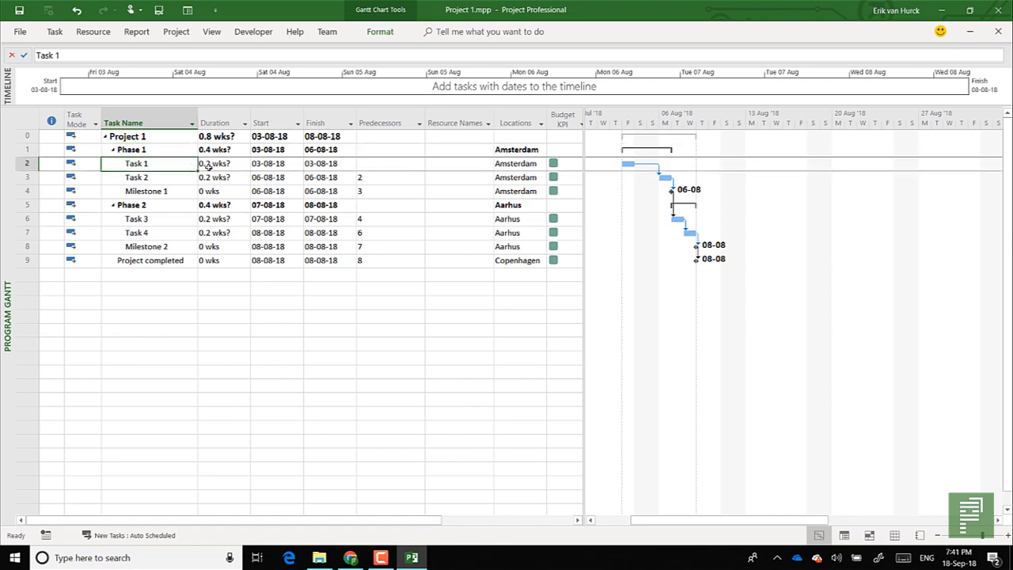
pyautogui.click(214, 164)
pyautogui.write('2 wks')
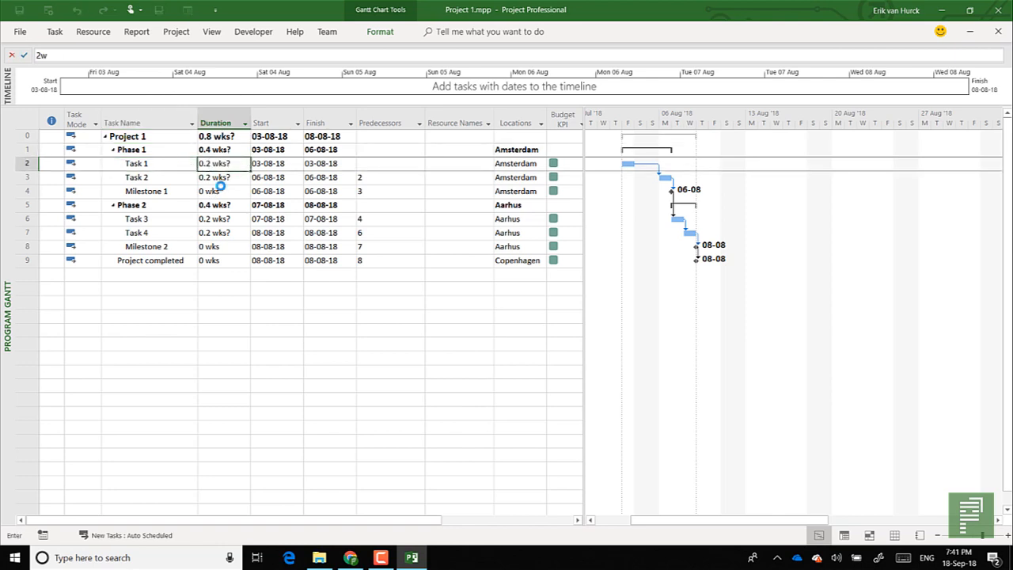
pyautogui.click(220, 187)
pyautogui.click(208, 179)
pyautogui.write('1w')
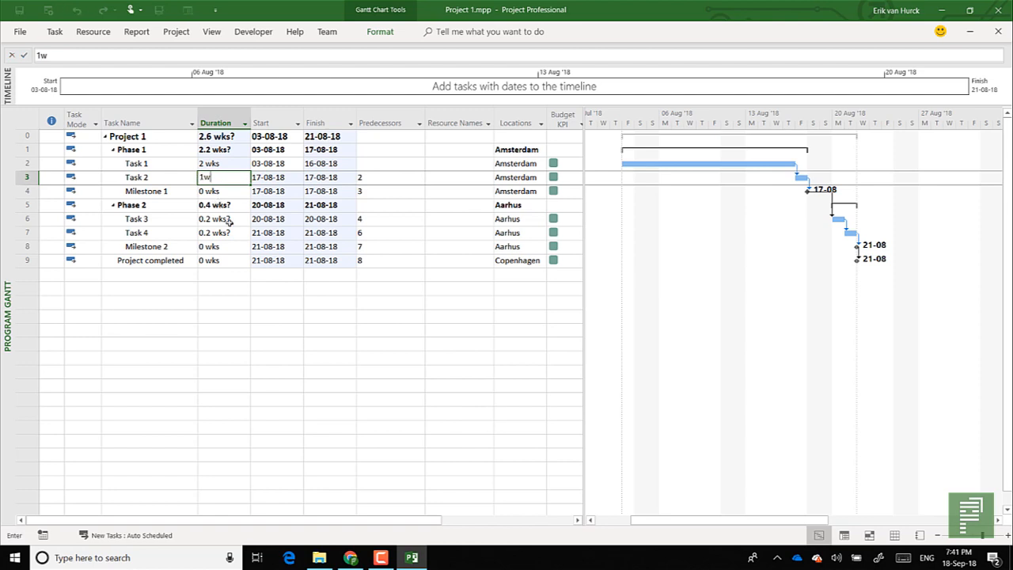
# Step: Set the duration of Task 3 to 3 weeks and of Task 4 to 1 week
pyautogui.click(230, 233)
pyautogui.click(222, 220)
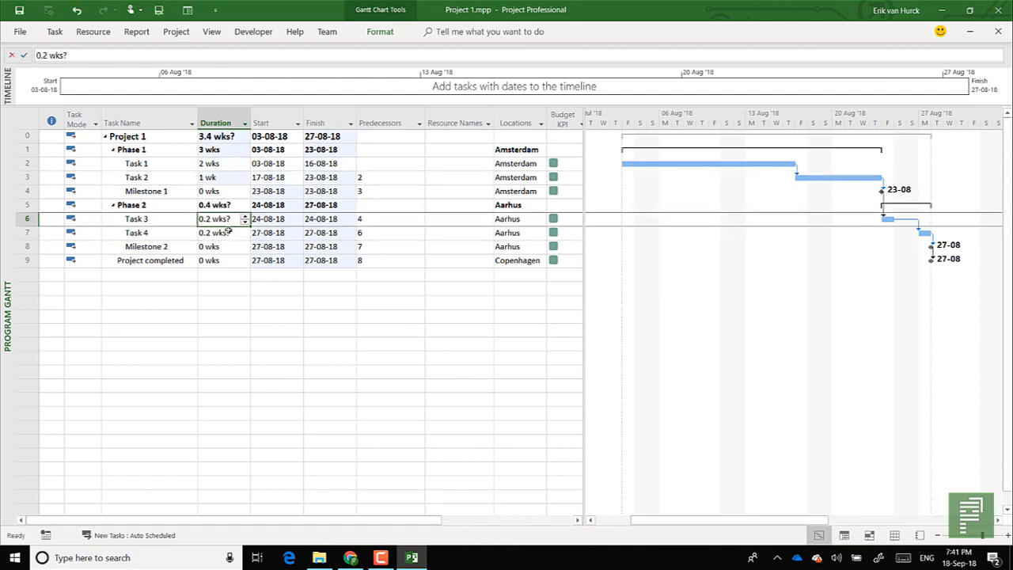
pyautogui.write('3w')
pyautogui.click(225, 235)
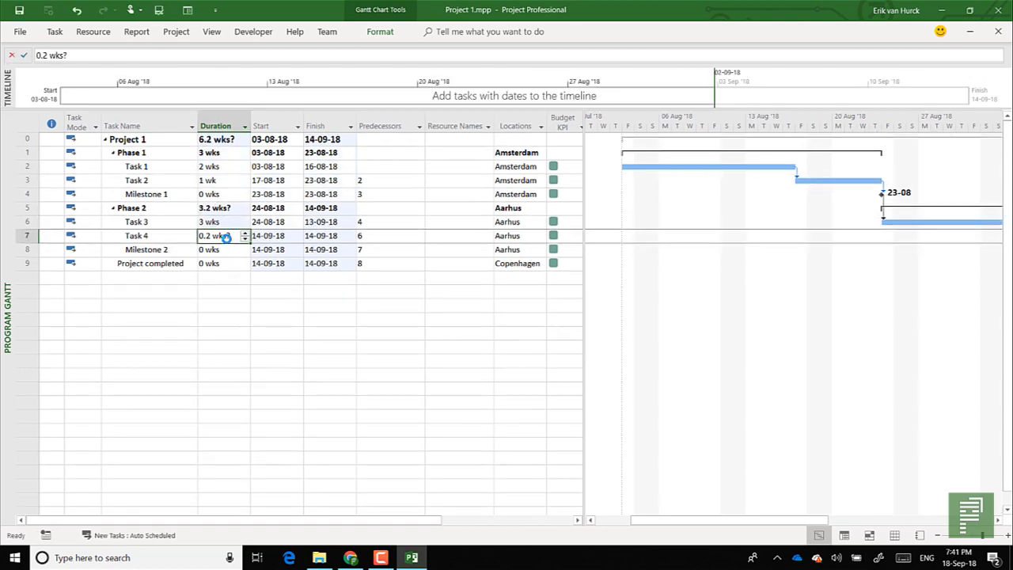
pyautogui.write('1w')
pyautogui.click(230, 258)
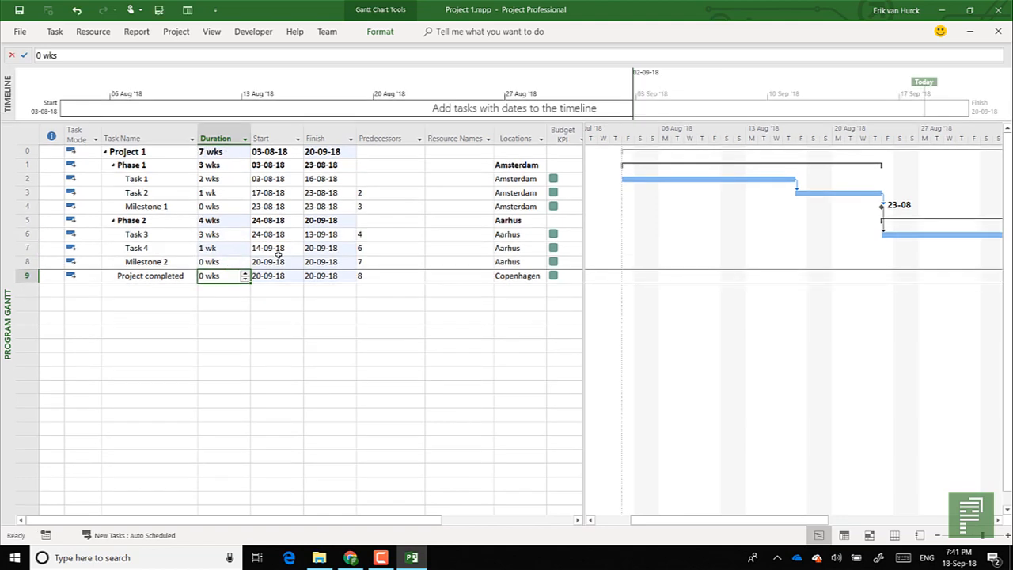
# Step: Add Project 1, Phase 1, Milestone 1, Phase 2 and Milestone 2 to the timeline together
pyautogui.click(157, 163)
pyautogui.keyDown('ctrl'); pyautogui.click(146, 151); pyautogui.keyUp('ctrl')
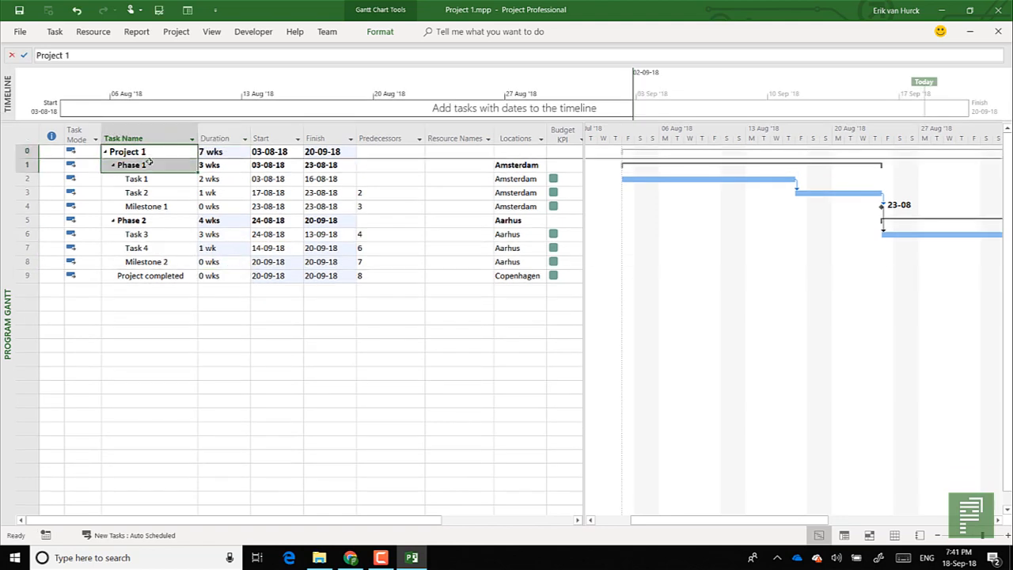
pyautogui.keyDown('ctrl'); pyautogui.click(149, 207); pyautogui.keyUp('ctrl')
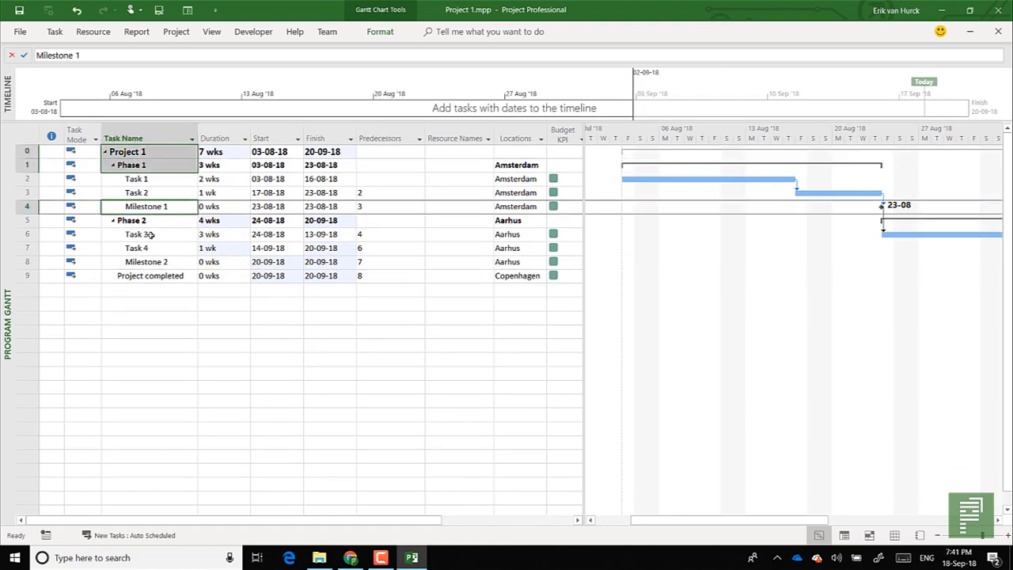
pyautogui.keyDown('ctrl'); pyautogui.click(146, 221); pyautogui.keyUp('ctrl')
pyautogui.keyDown('ctrl'); pyautogui.click(151, 262); pyautogui.keyUp('ctrl')
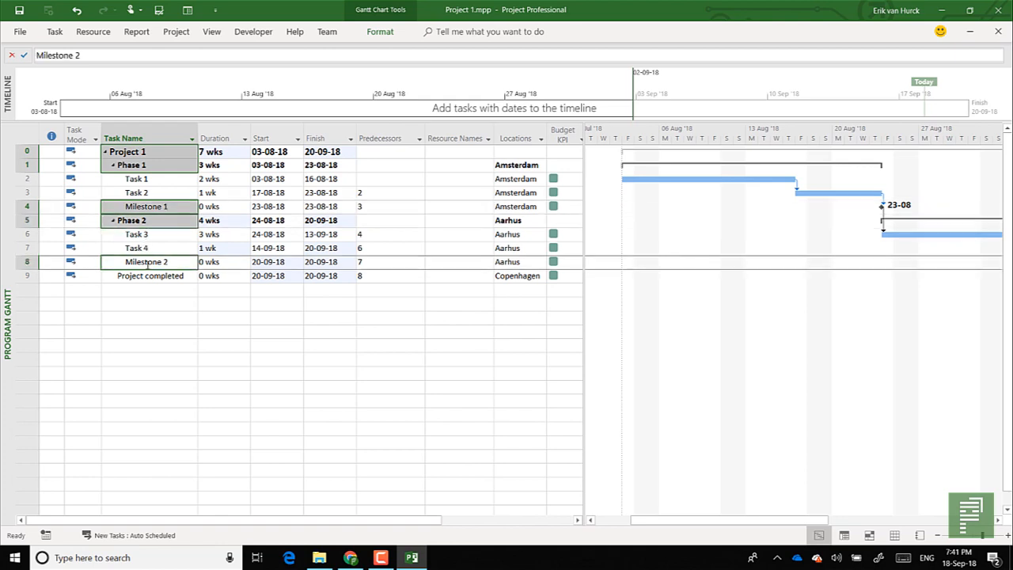
pyautogui.rightClick(145, 262)
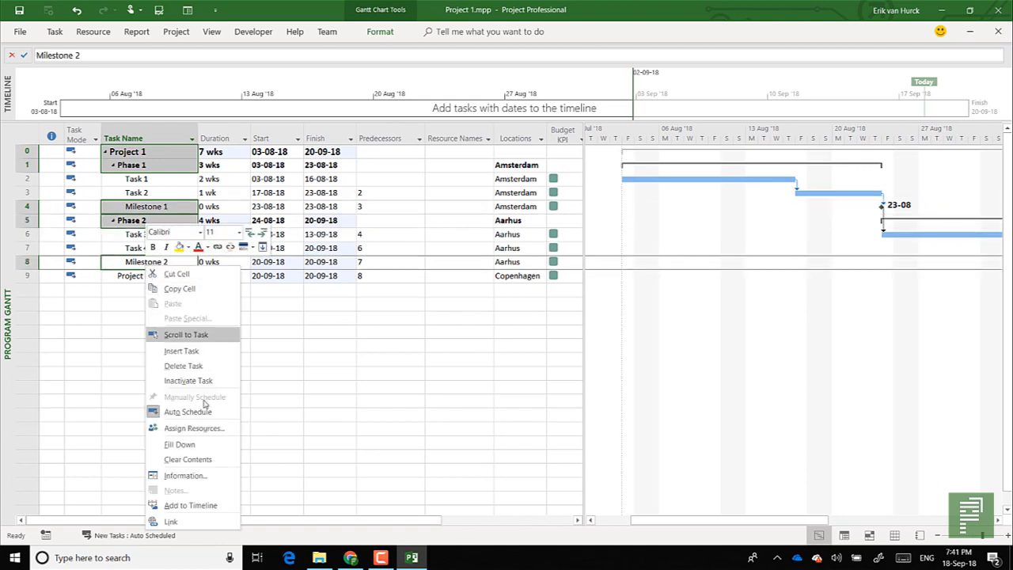
pyautogui.click(190, 505)
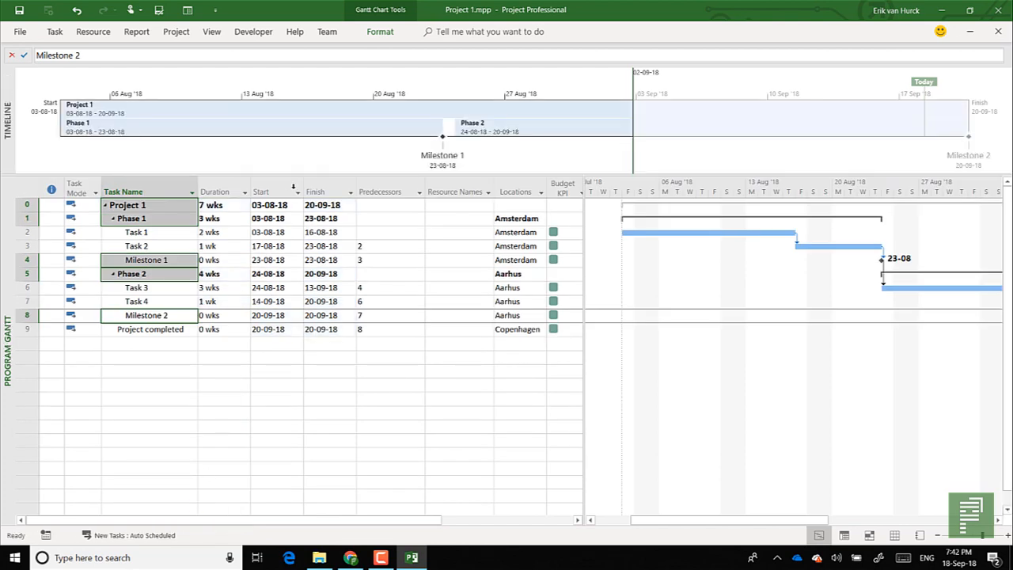
# Step: Move Project 1 out of the timeline bar into a callout above it and extend the Gantt chart's visible date range over the whole project
pyautogui.click(326, 111)
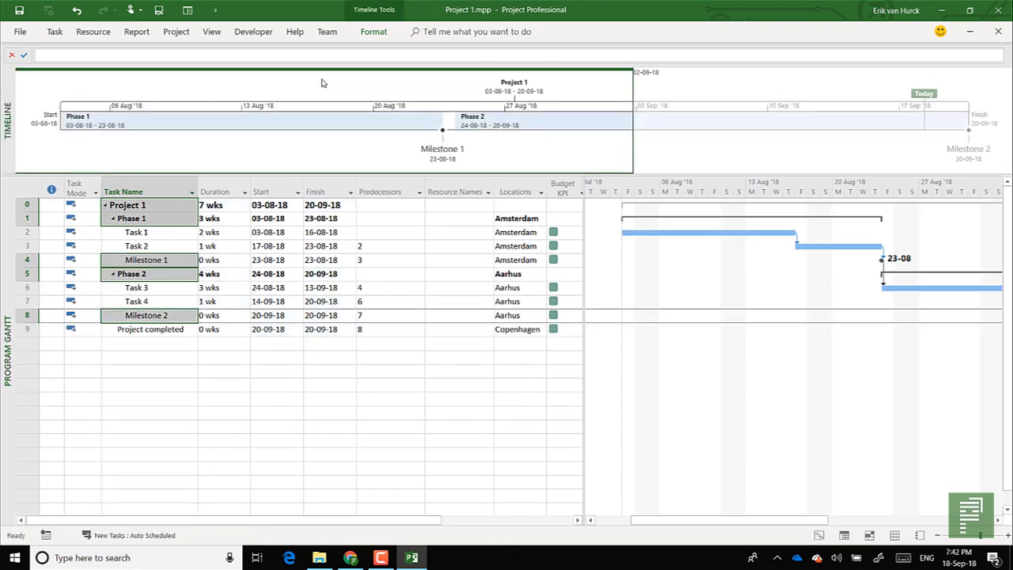
pyautogui.moveTo(304, 123)
pyautogui.moveTo(632, 71); pyautogui.dragTo(1006, 72)
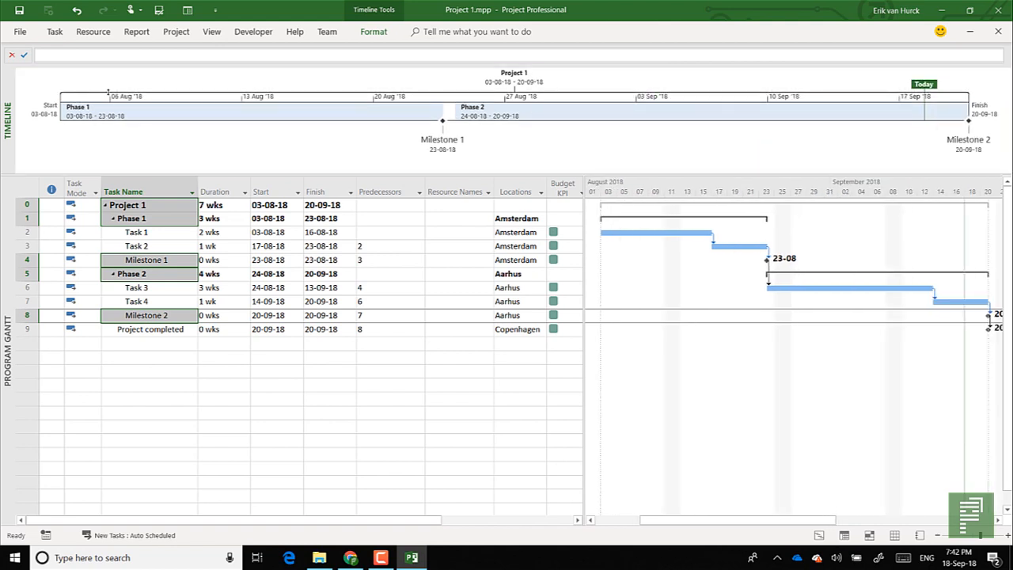
# Step: Set the start date of Project 1 to 01-10-18 in the project information
pyautogui.click(269, 273)
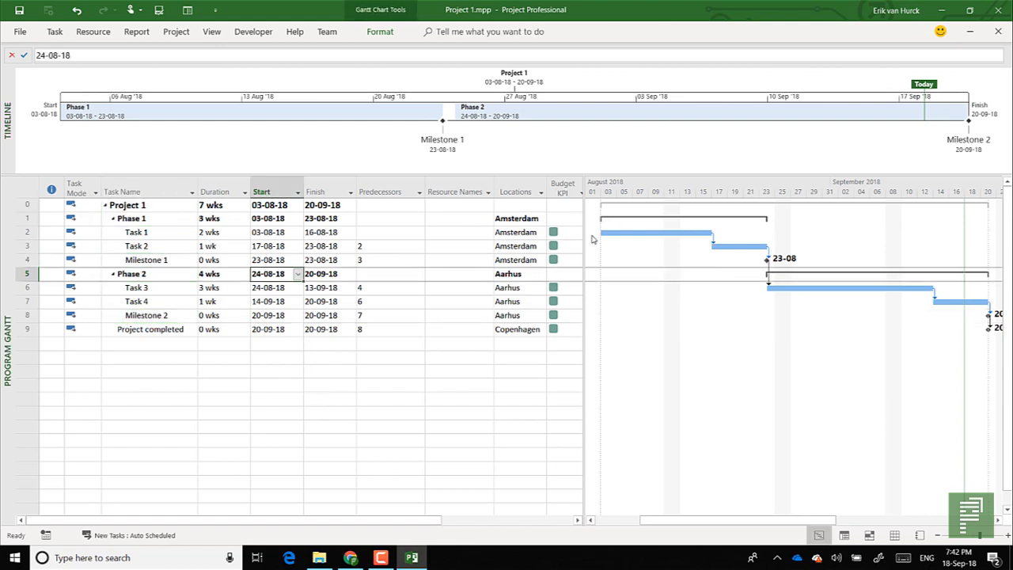
pyautogui.click(176, 32)
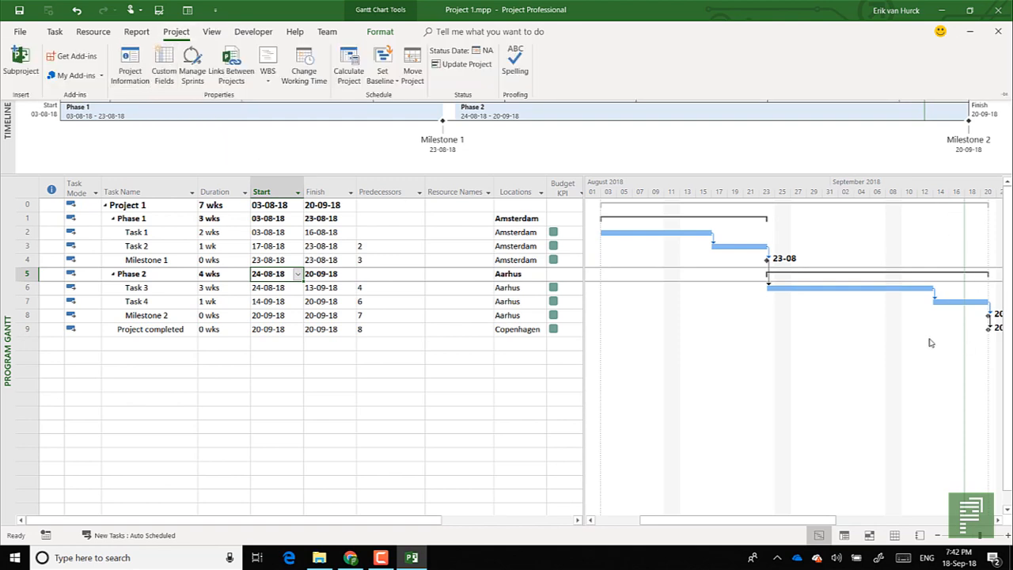
pyautogui.click(140, 80)
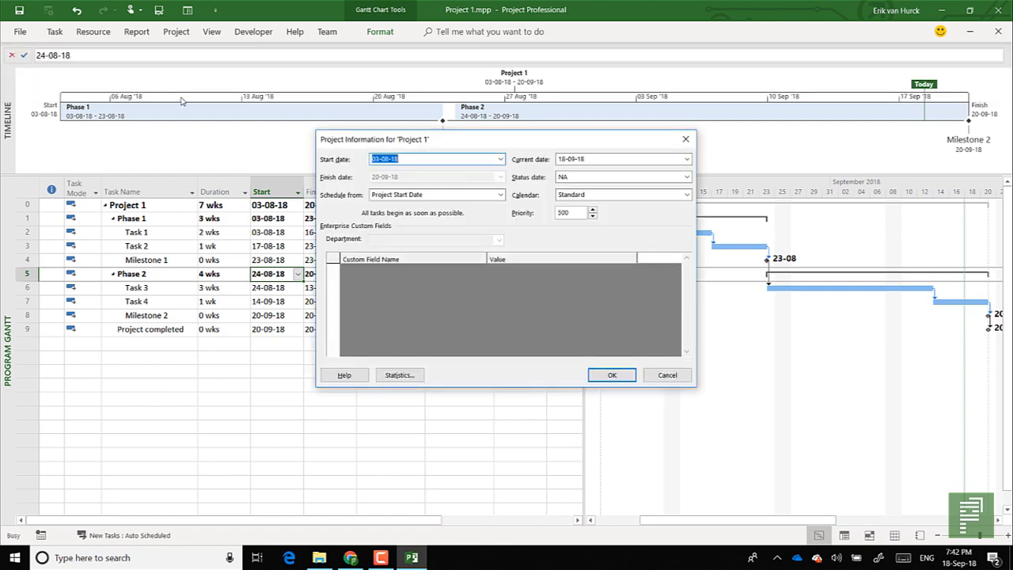
pyautogui.click(500, 159)
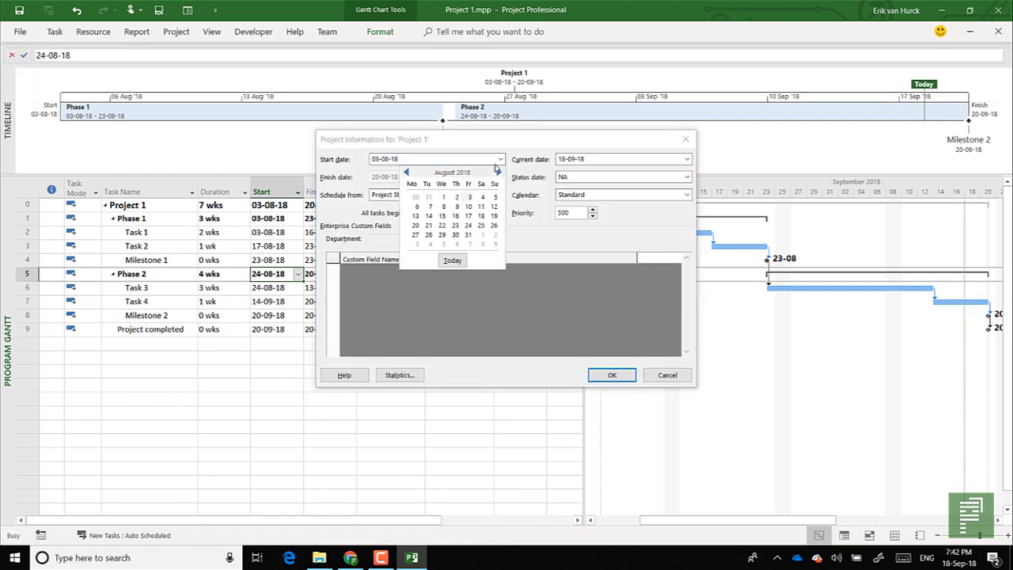
pyautogui.click(498, 172)
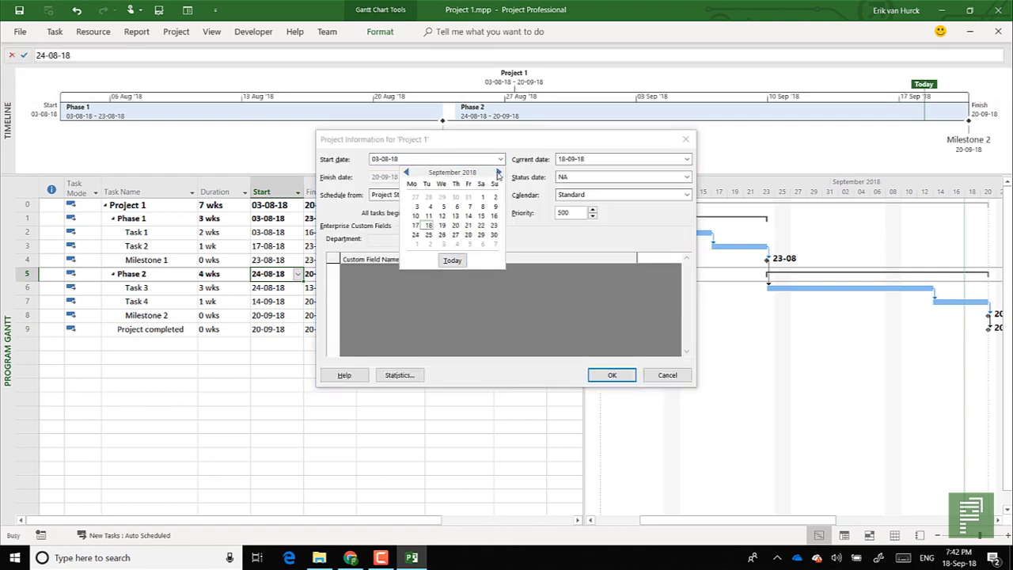
pyautogui.click(499, 172)
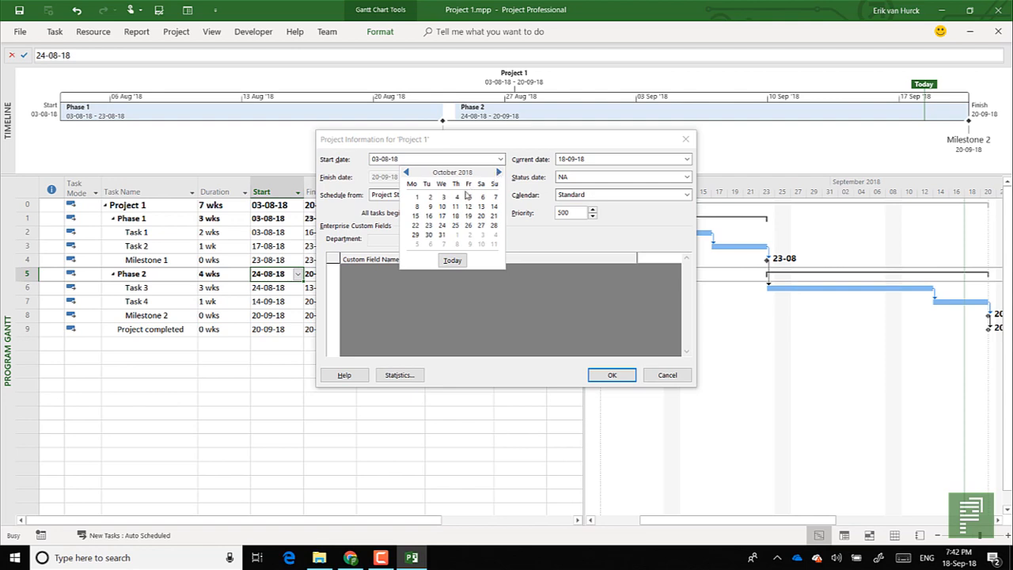
pyautogui.click(417, 197)
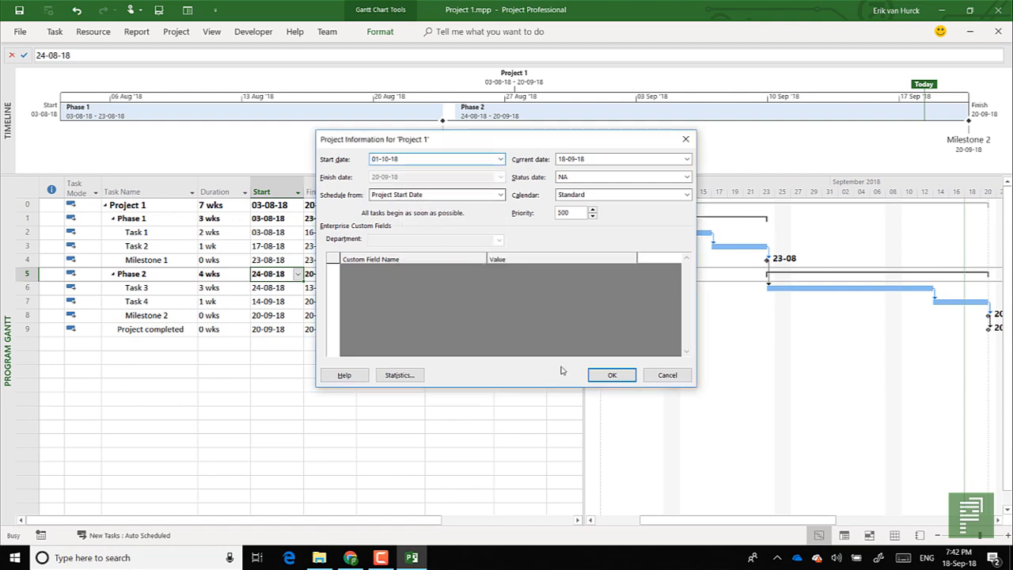
pyautogui.click(605, 375)
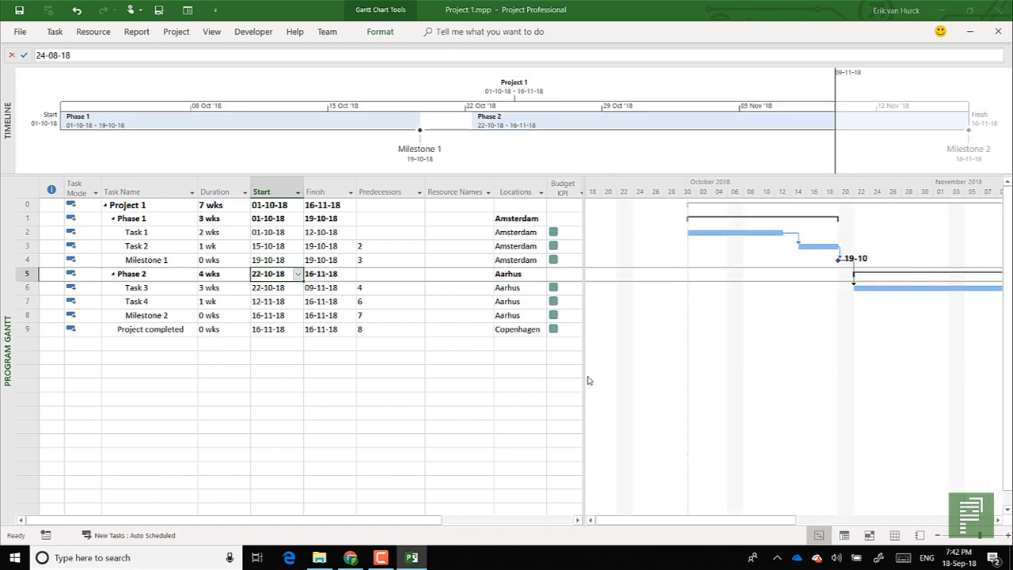
pyautogui.moveTo(737, 521); pyautogui.dragTo(758, 521)
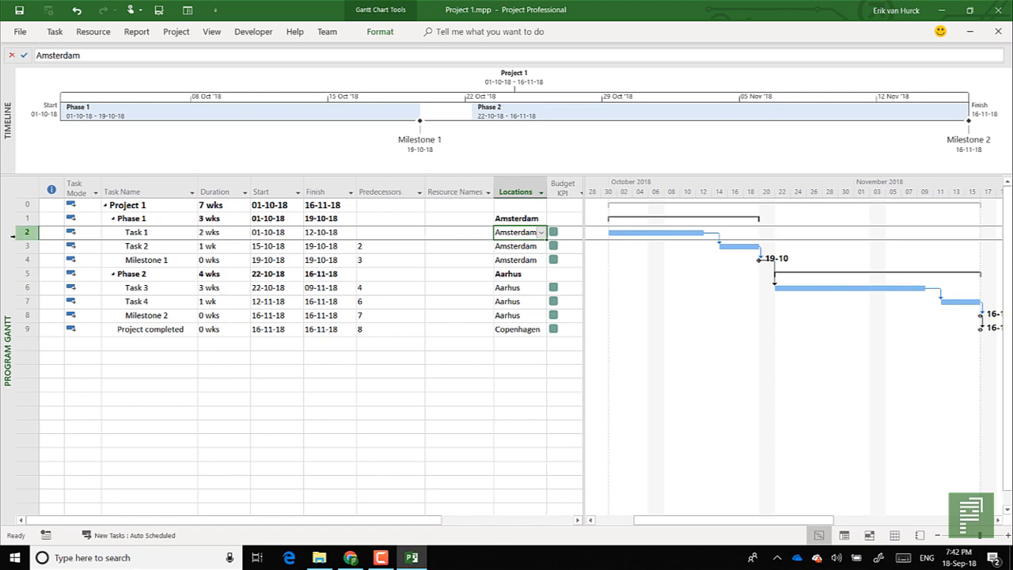
# Step: Show the Resource Sheet view of Project 1 and open the recent file Resource pool.mpp alongside it
pyautogui.rightClick(8, 242)
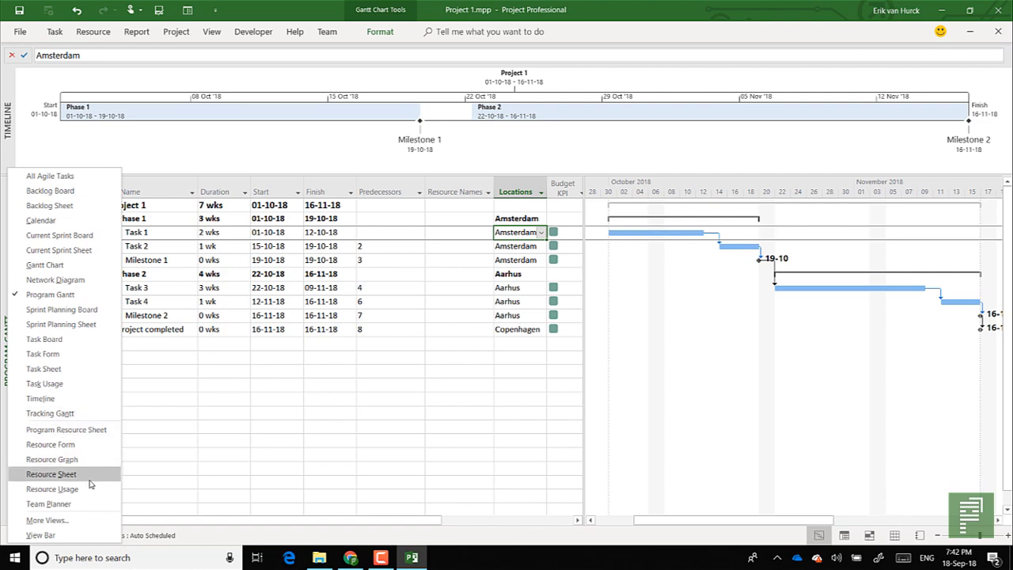
pyautogui.click(50, 474)
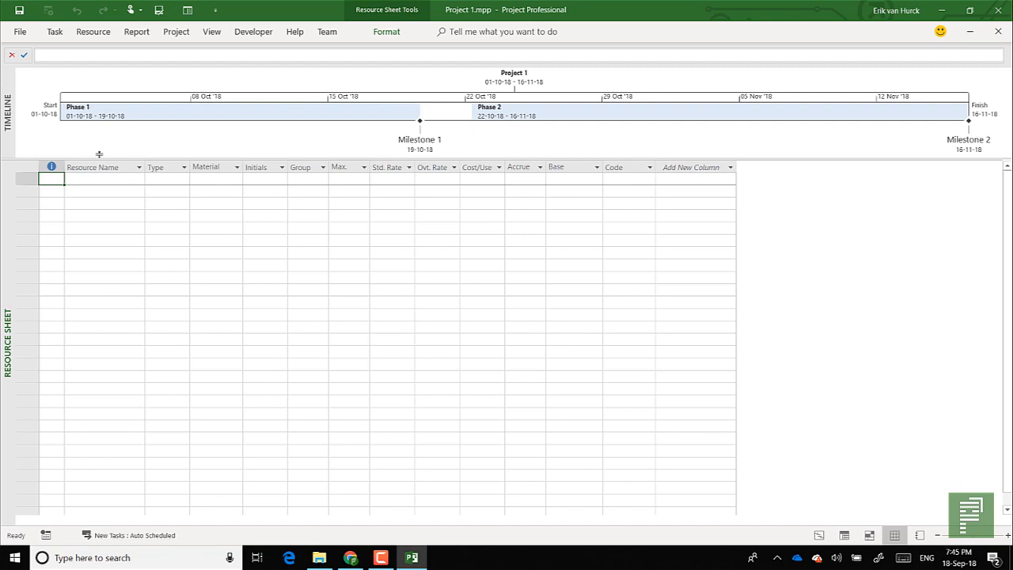
pyautogui.click(21, 32)
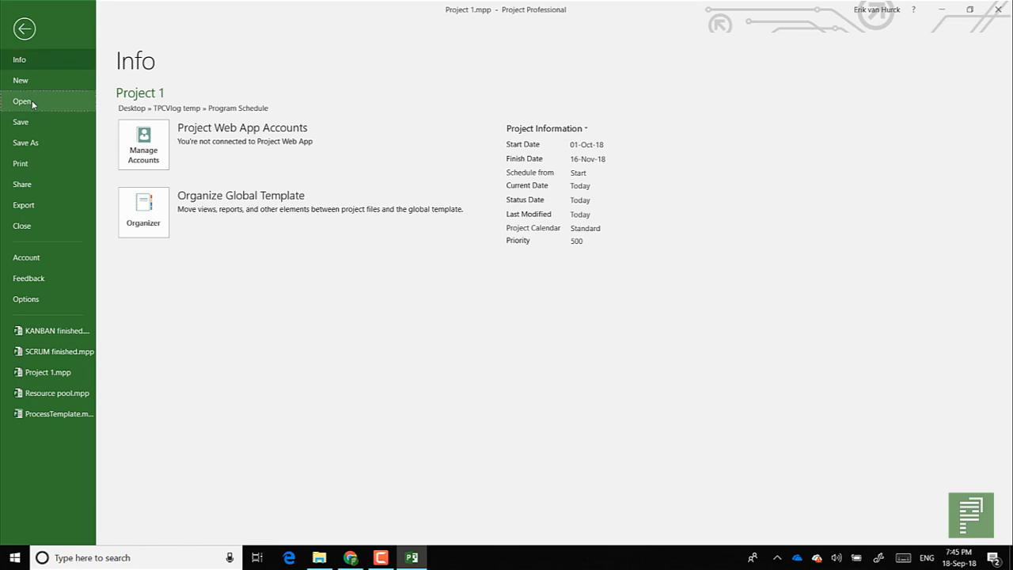
pyautogui.click(32, 102)
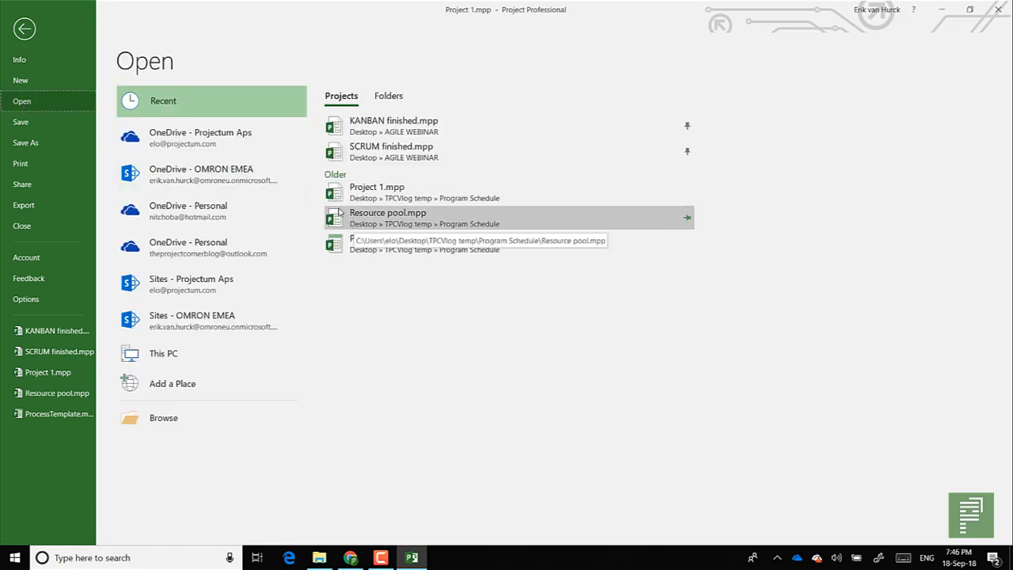
pyautogui.click(387, 229)
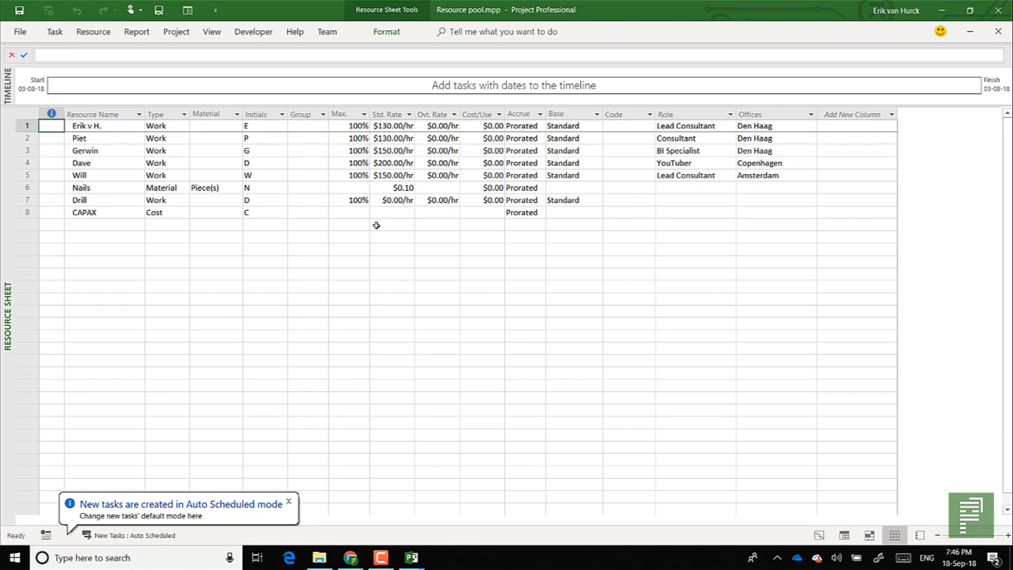
# Step: Return to Project 1 and make it use shared resources from Resource pool.mpp, with the pool taking precedence on conflicts
pyautogui.click(412, 557)
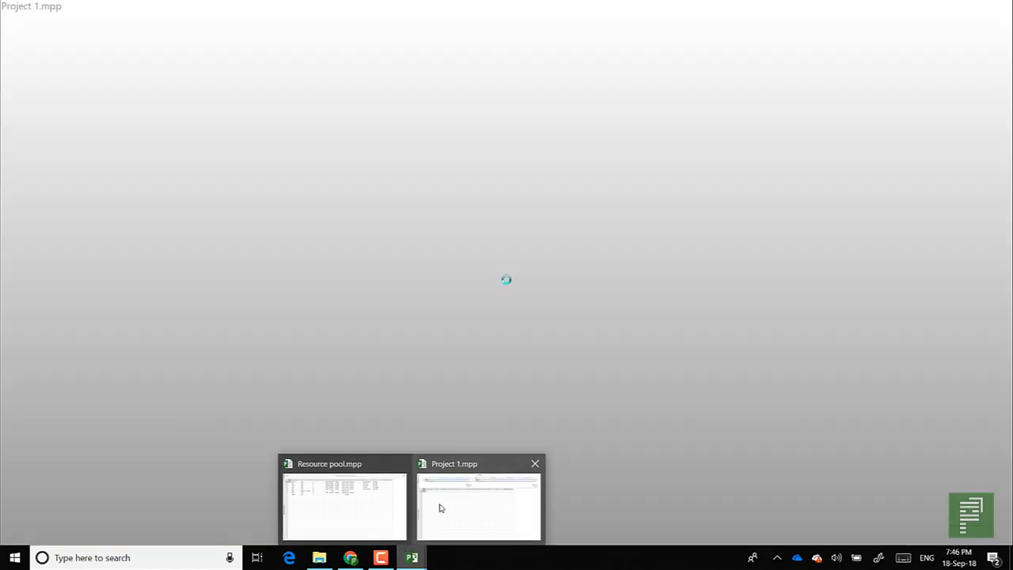
pyautogui.click(441, 508)
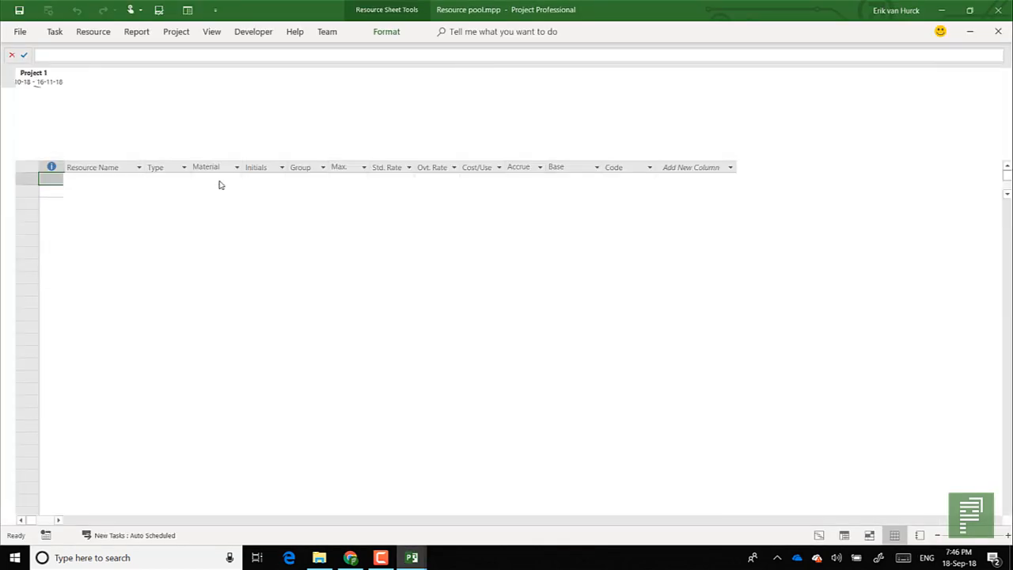
pyautogui.click(117, 176)
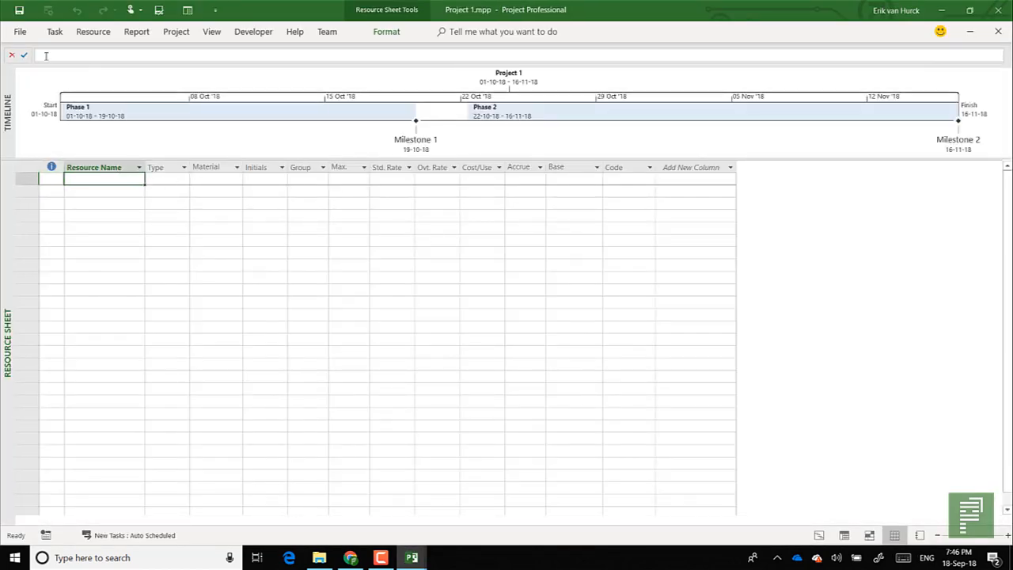
pyautogui.click(84, 36)
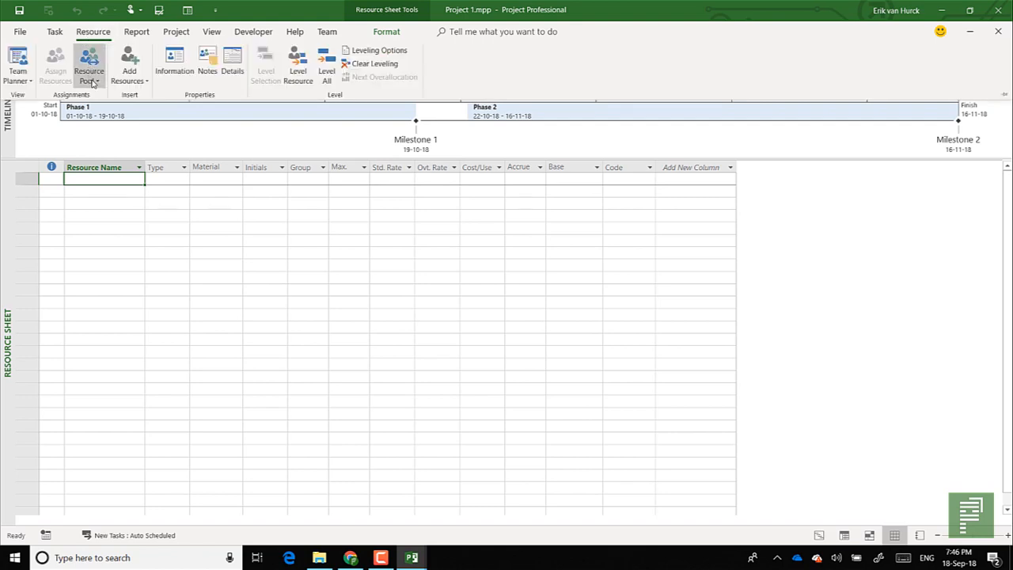
pyautogui.click(98, 84)
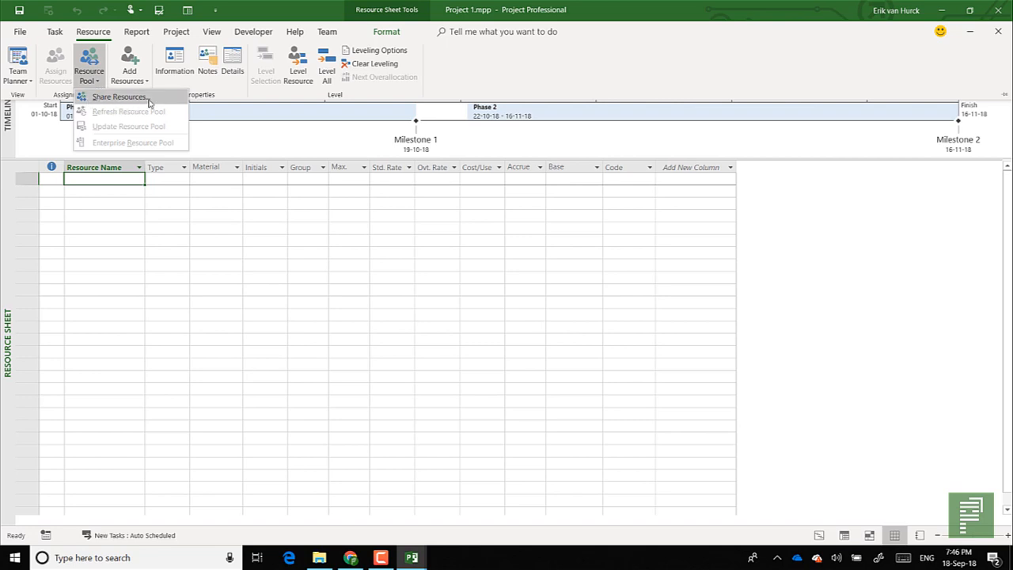
pyautogui.click(110, 97)
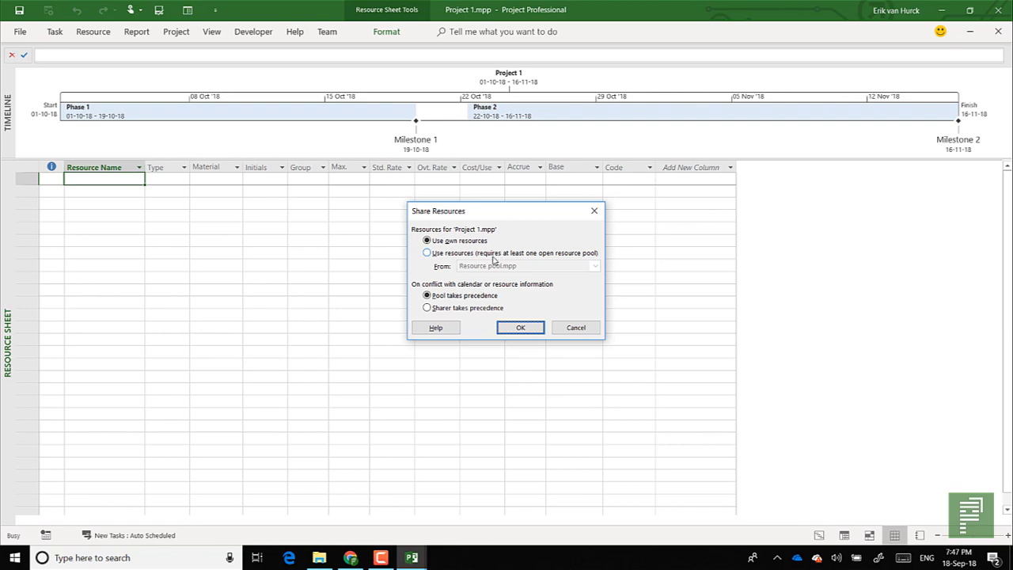
pyautogui.click(443, 255)
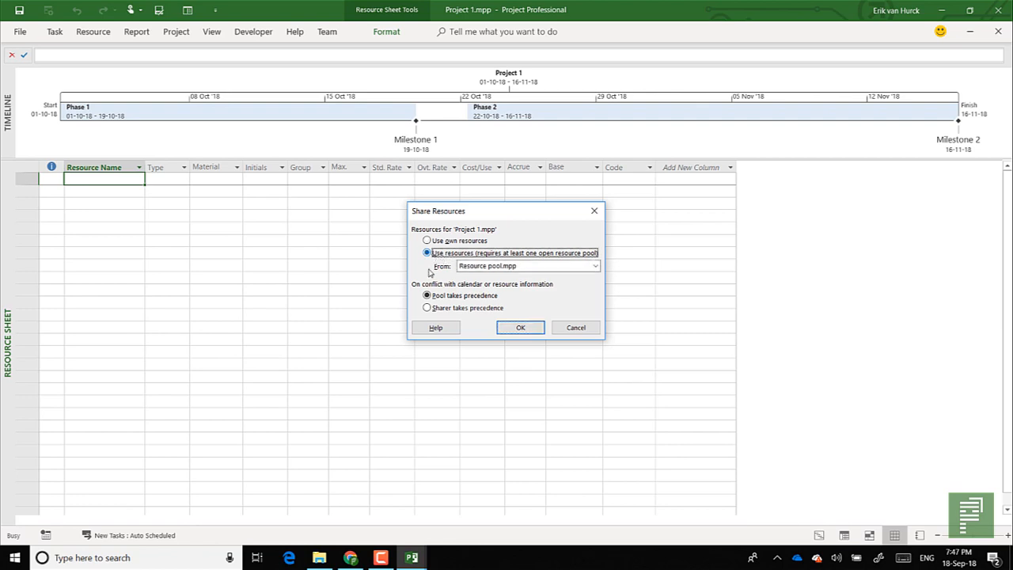
pyautogui.click(468, 268)
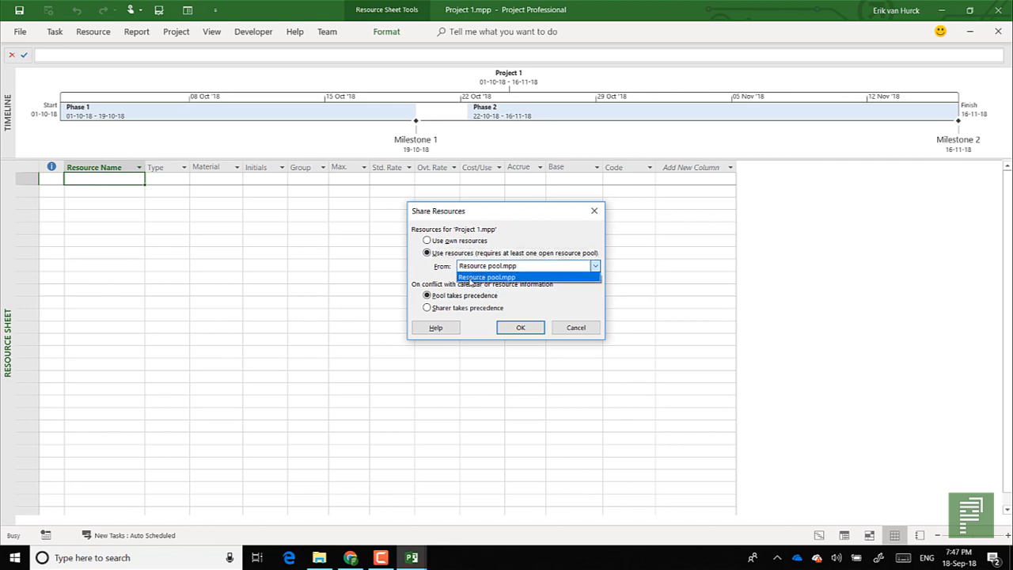
pyautogui.click(494, 278)
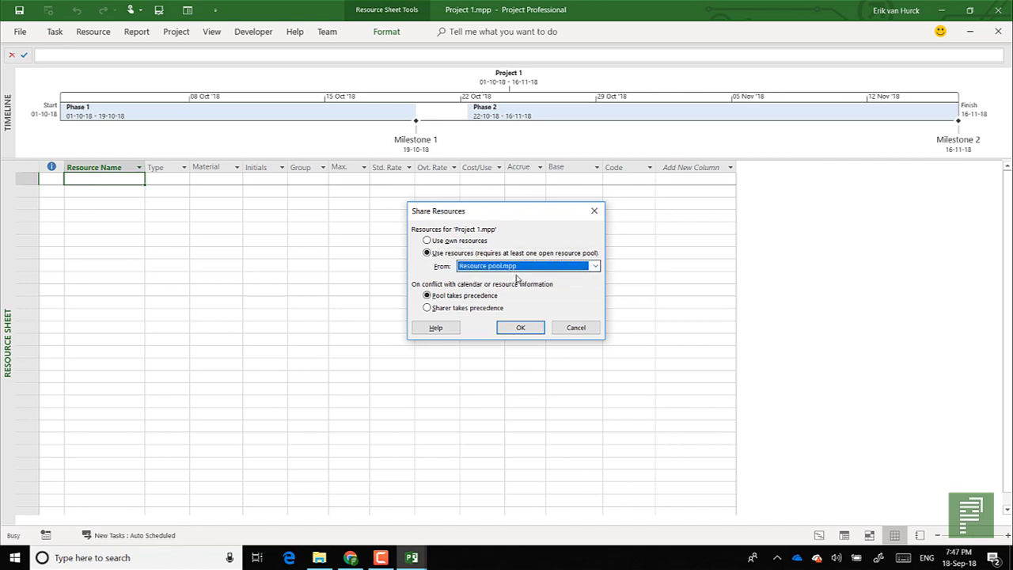
pyautogui.click(519, 330)
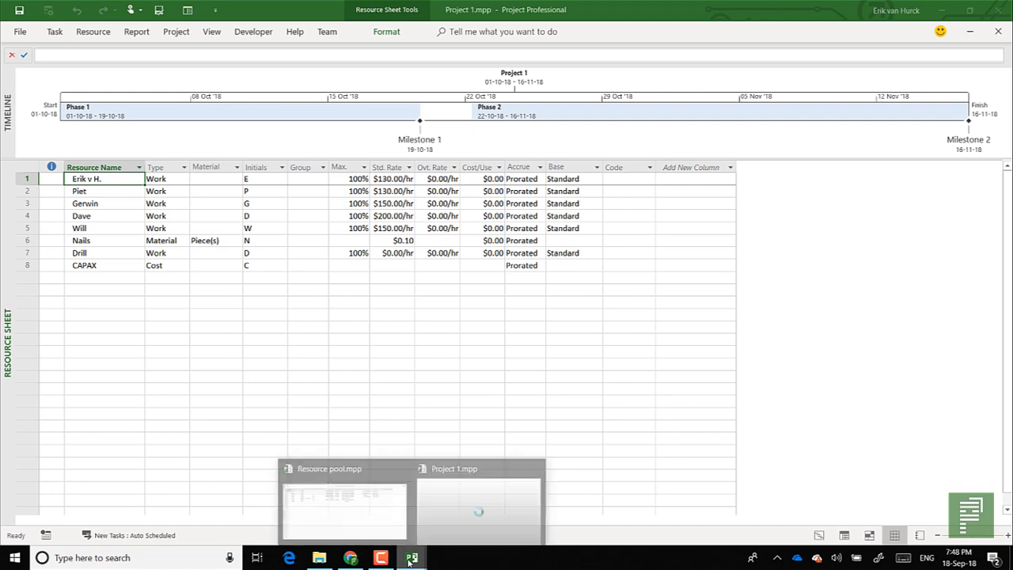
# Step: Switch Project 1 from the resource sheet back to the Program Gantt view
pyautogui.click(53, 33)
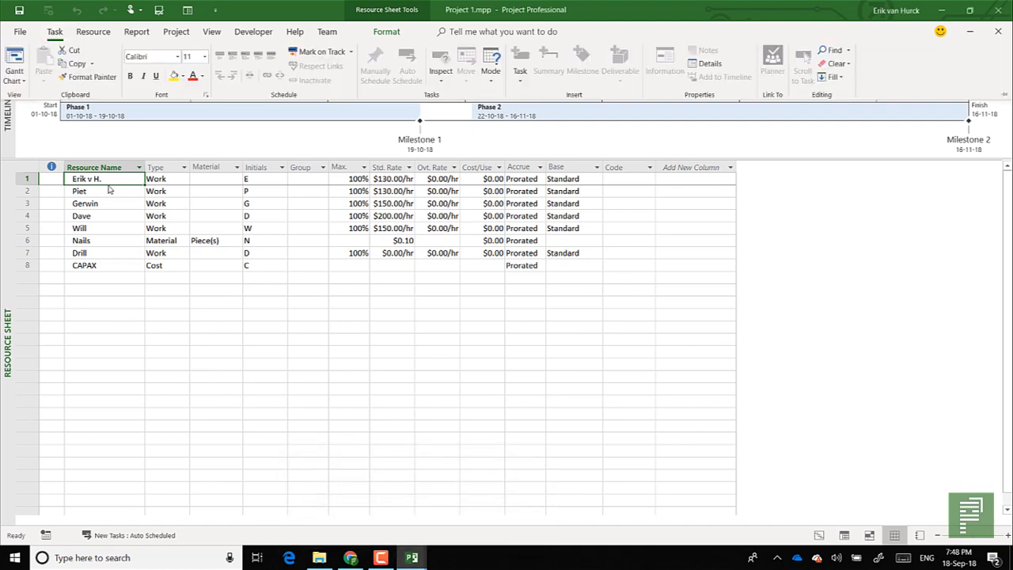
pyautogui.click(22, 65)
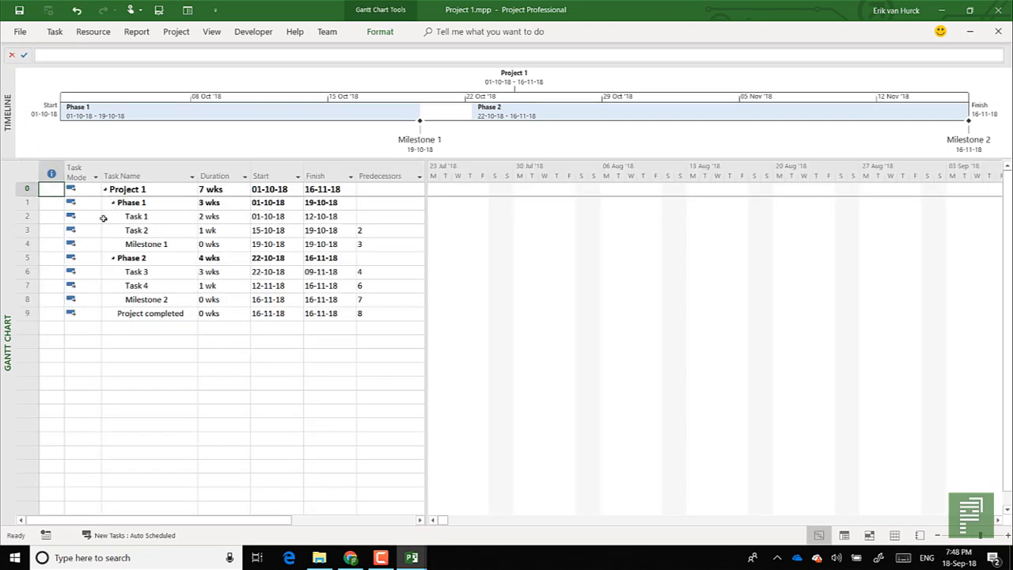
pyautogui.click(169, 217)
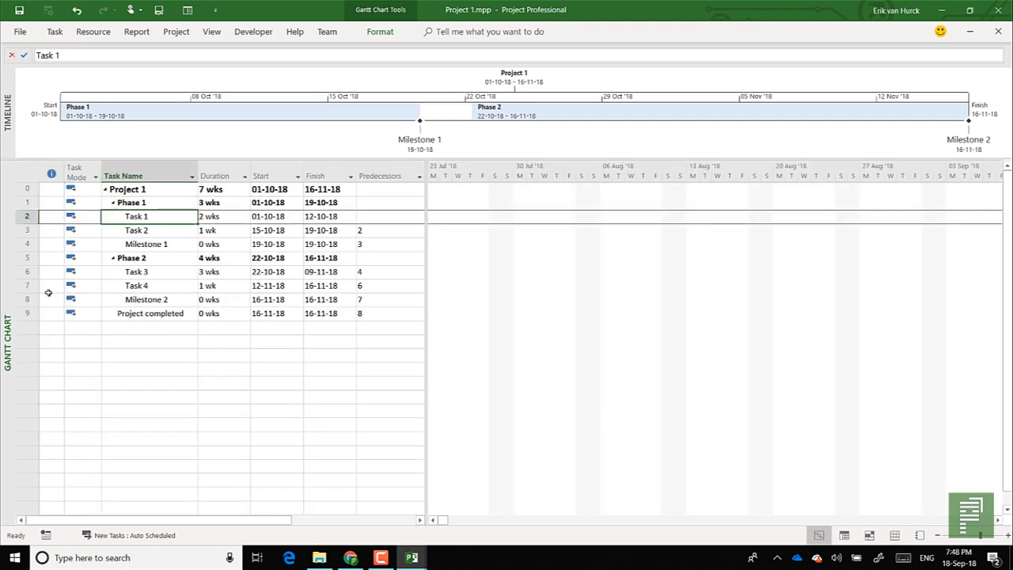
pyautogui.rightClick(6, 314)
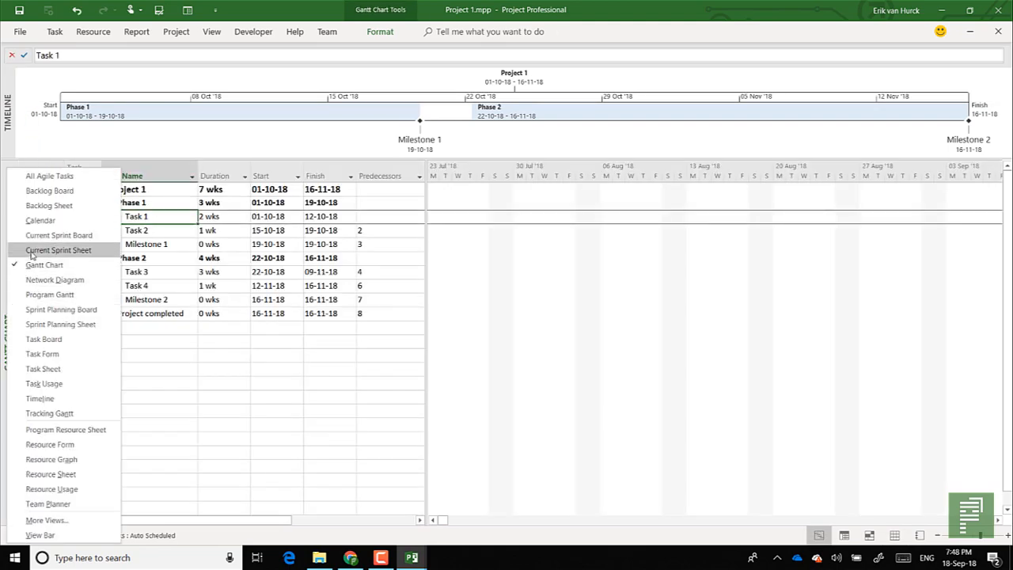
pyautogui.click(50, 295)
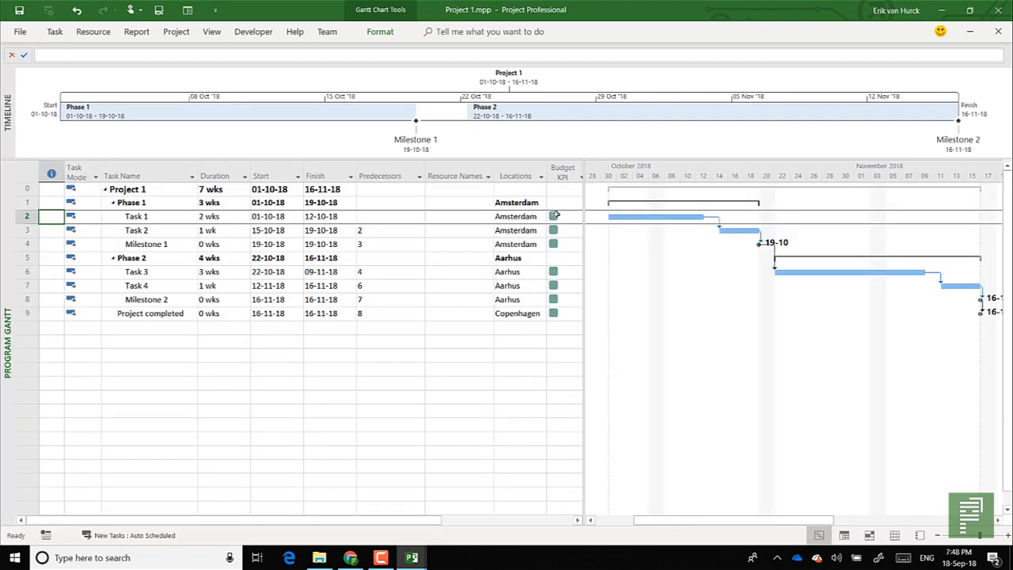
# Step: Set the location of Phase 1 to Copenhagen and fill that value down through the Project completed row
pyautogui.click(532, 217)
pyautogui.click(525, 203)
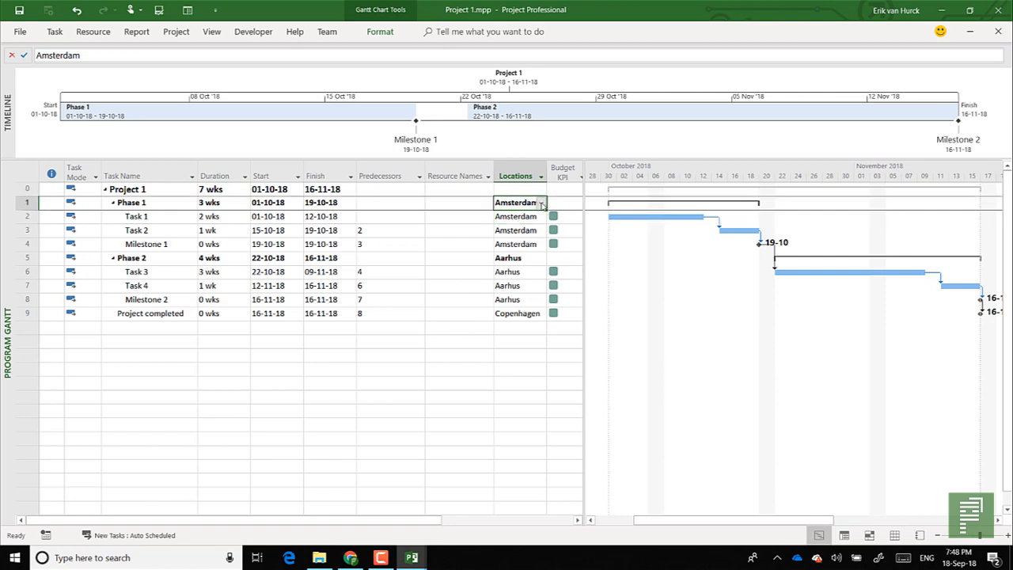
pyautogui.click(541, 202)
pyautogui.click(527, 227)
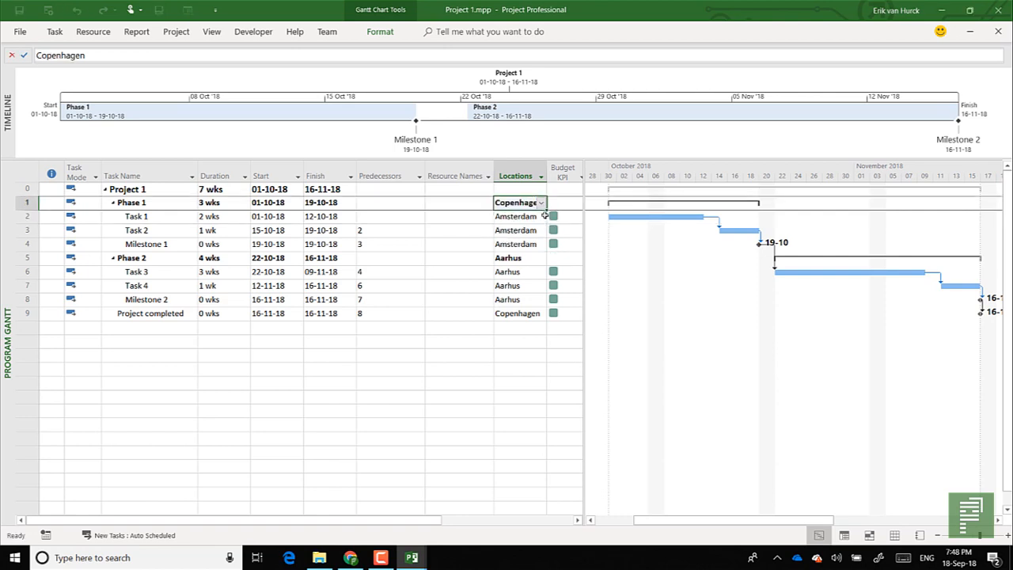
pyautogui.moveTo(546, 209); pyautogui.dragTo(550, 317)
# Step: Set the Budget KPI of Task 1 to Amber and fill it down to Task 2 and Milestone 1
pyautogui.click(570, 215)
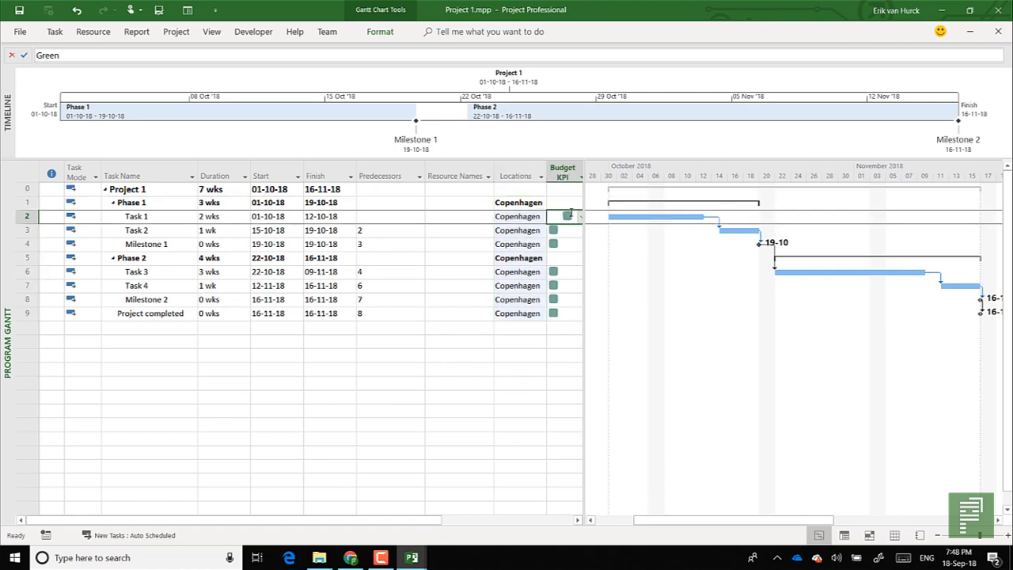
pyautogui.click(580, 218)
pyautogui.click(580, 216)
pyautogui.click(574, 240)
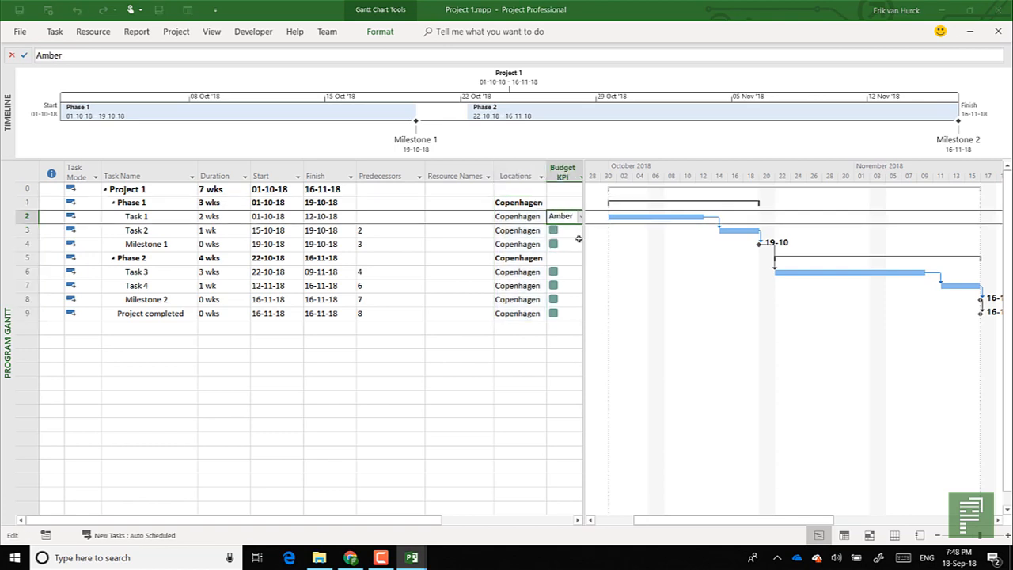
pyautogui.moveTo(584, 240); pyautogui.dragTo(578, 261)
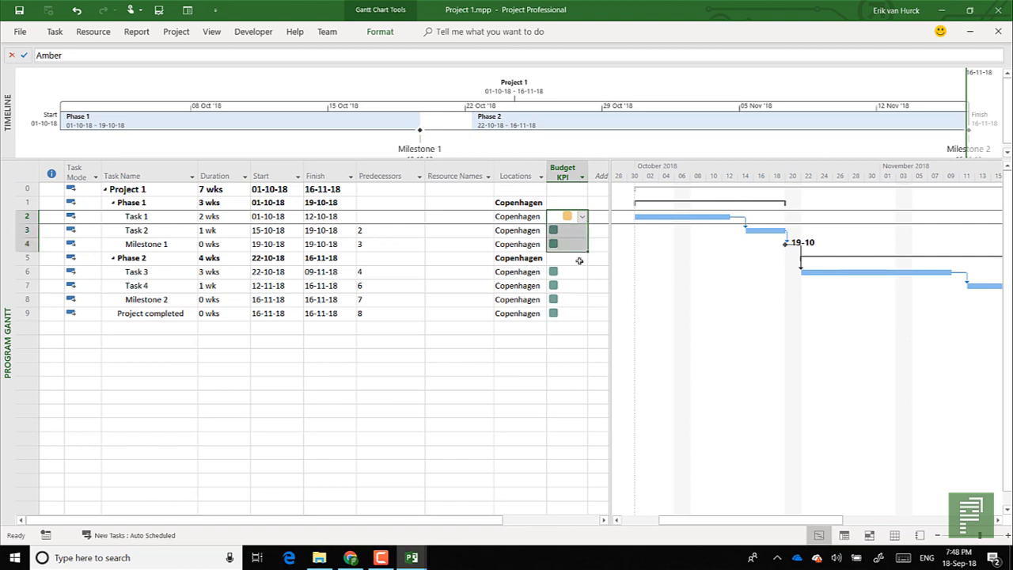
pyautogui.click(353, 271)
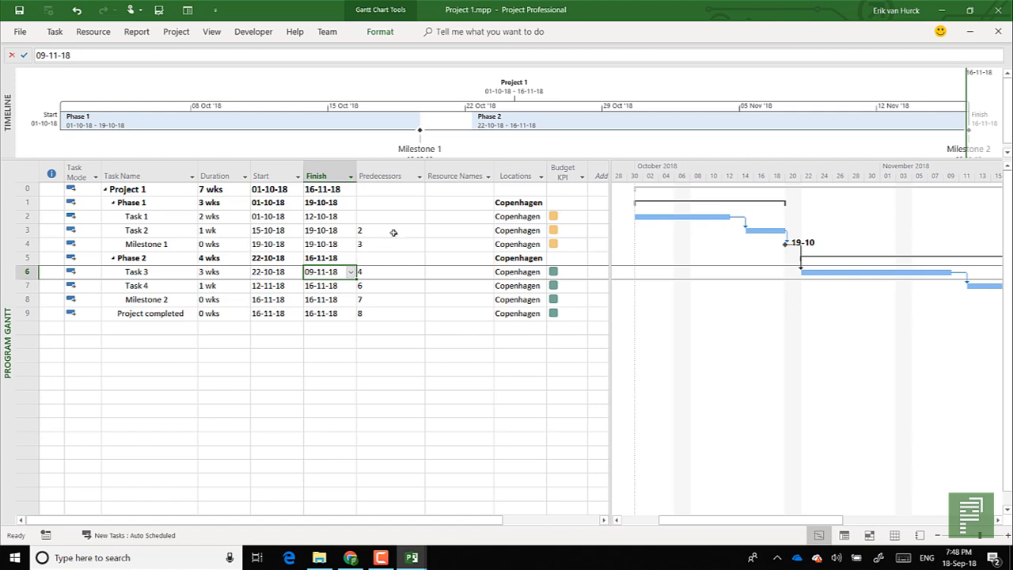
# Step: Set the Budget KPI of Task 3 to Amber and fill it down through the Project completed row
pyautogui.click(440, 214)
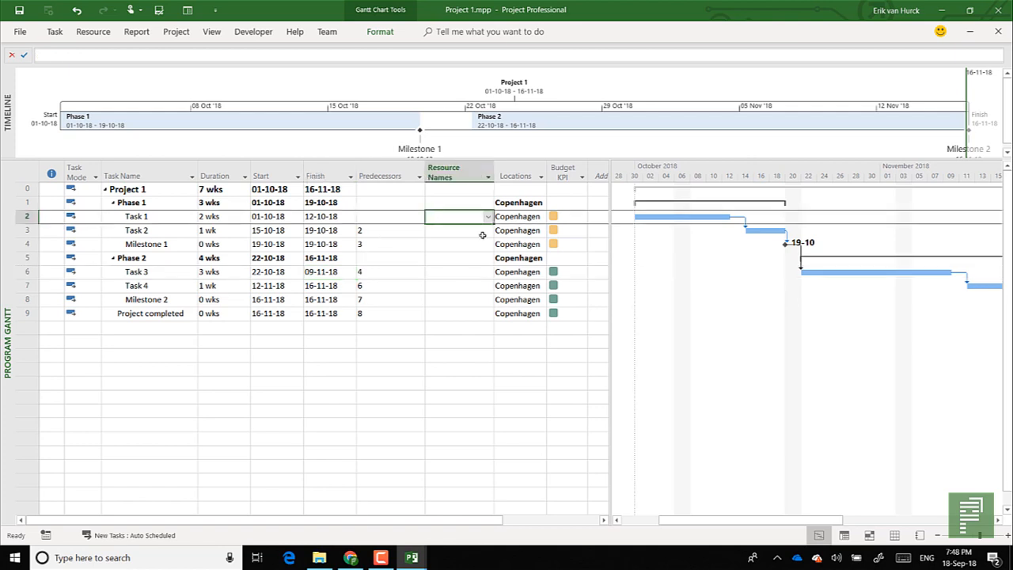
pyautogui.click(563, 272)
pyautogui.click(582, 272)
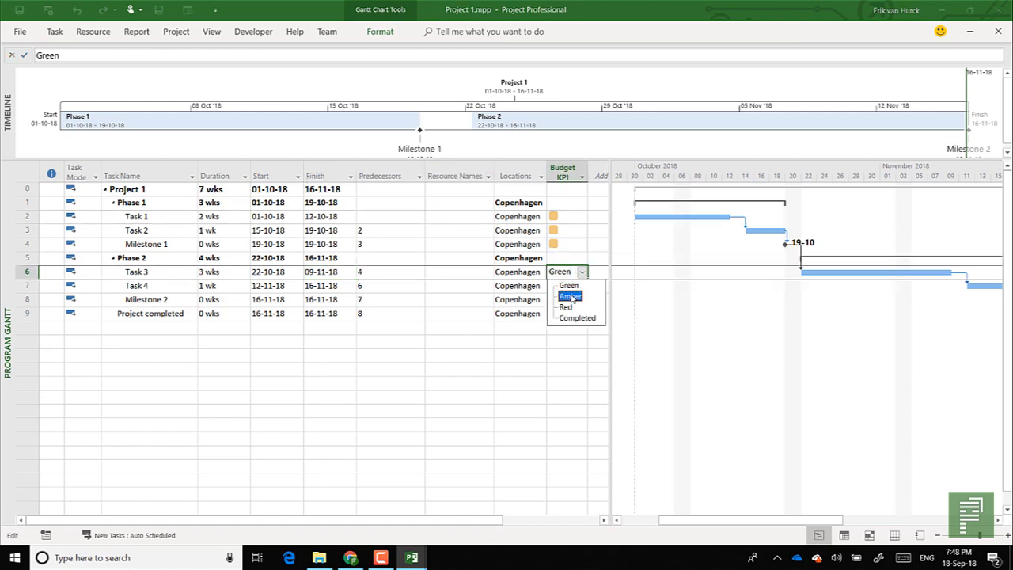
pyautogui.click(583, 283)
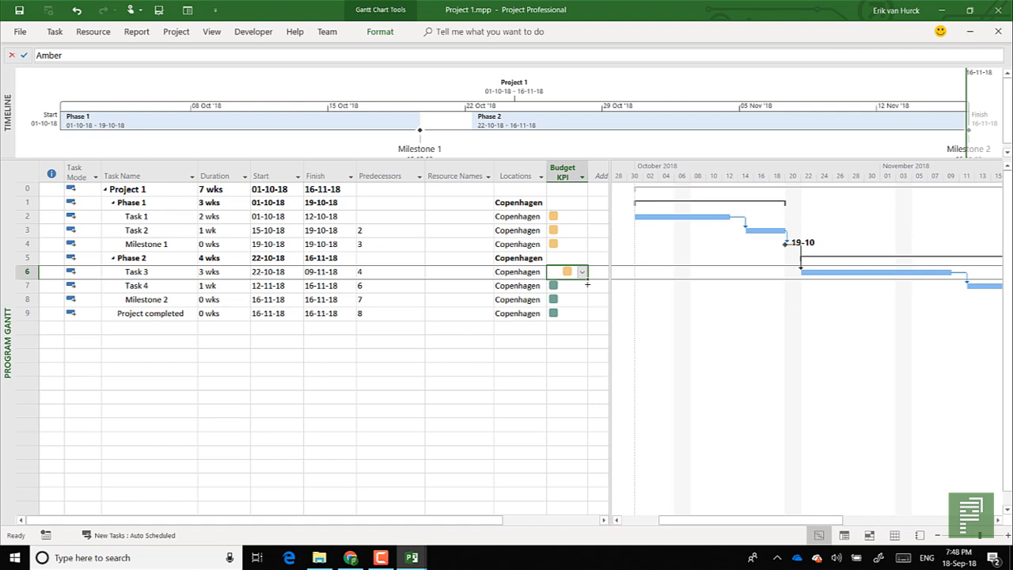
pyautogui.moveTo(587, 284); pyautogui.dragTo(587, 319)
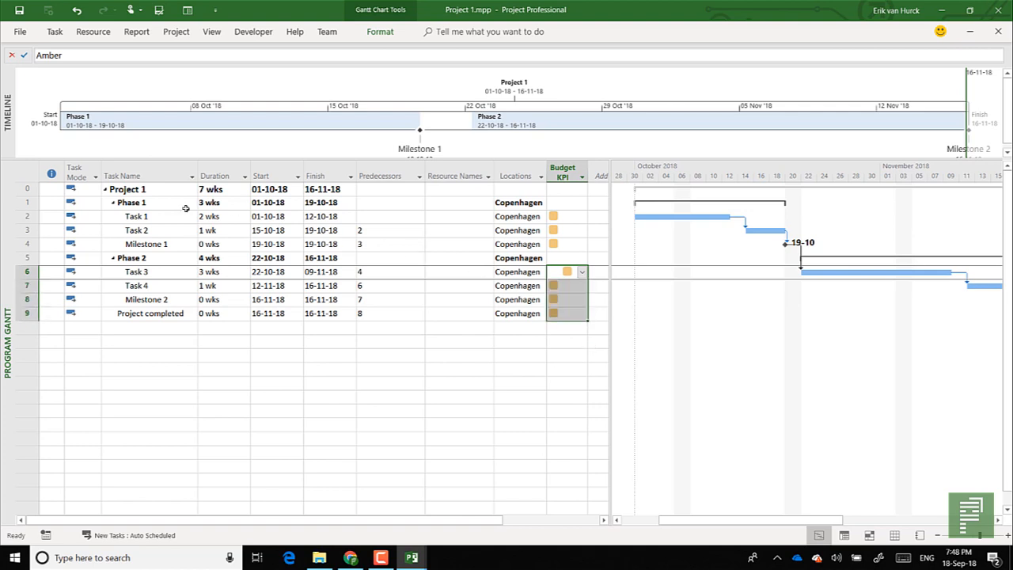
# Step: Assign the Lead Consultant from Den Haag to Task 1 and fill the assignment down to Task 2
pyautogui.click(452, 216)
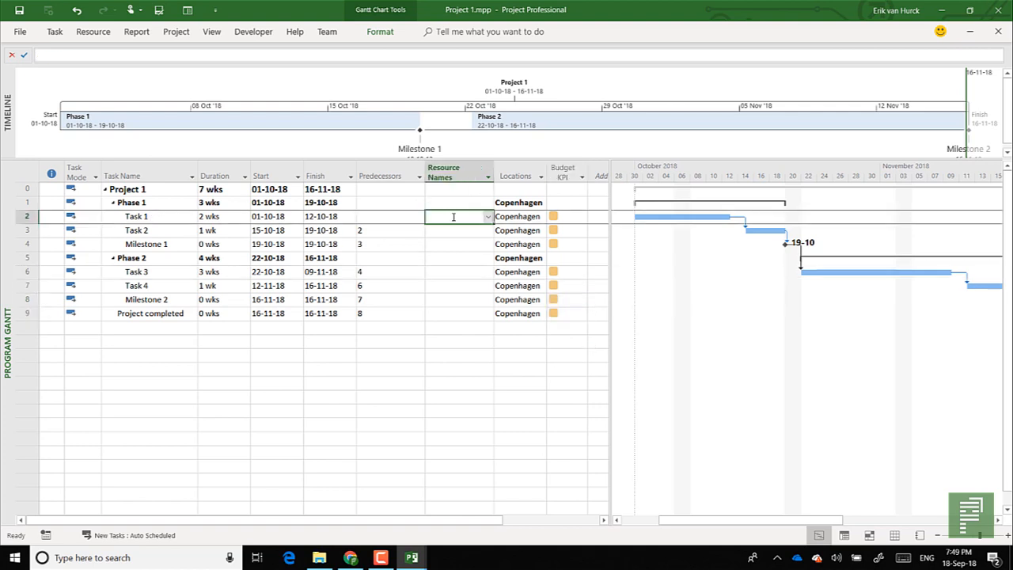
pyautogui.click(488, 217)
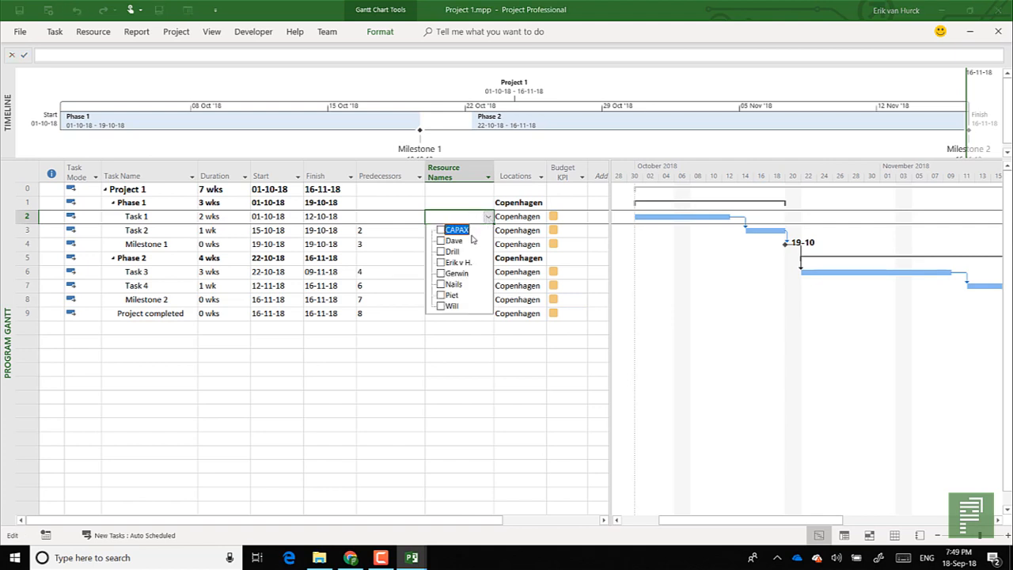
pyautogui.click(441, 262)
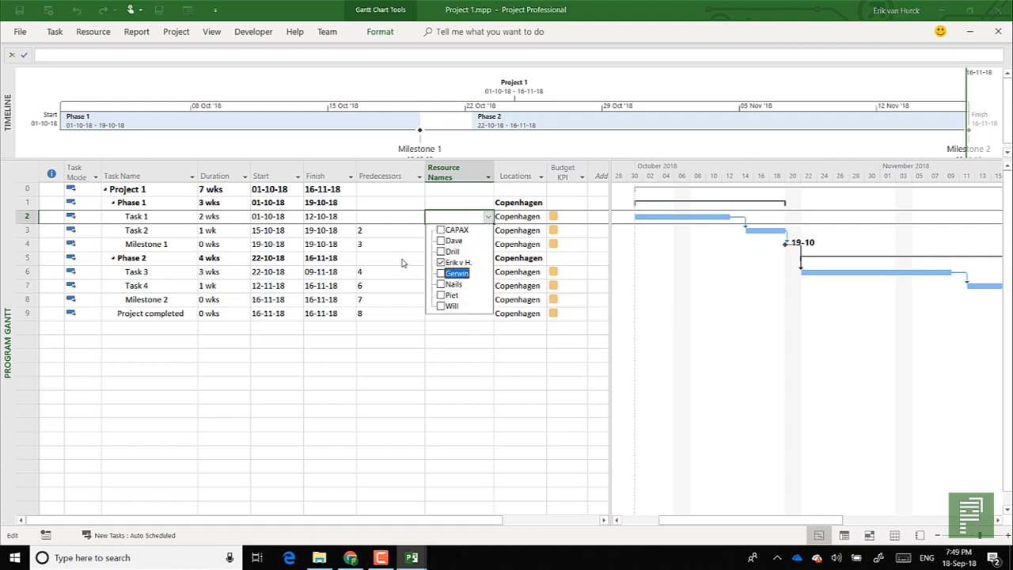
pyautogui.click(403, 262)
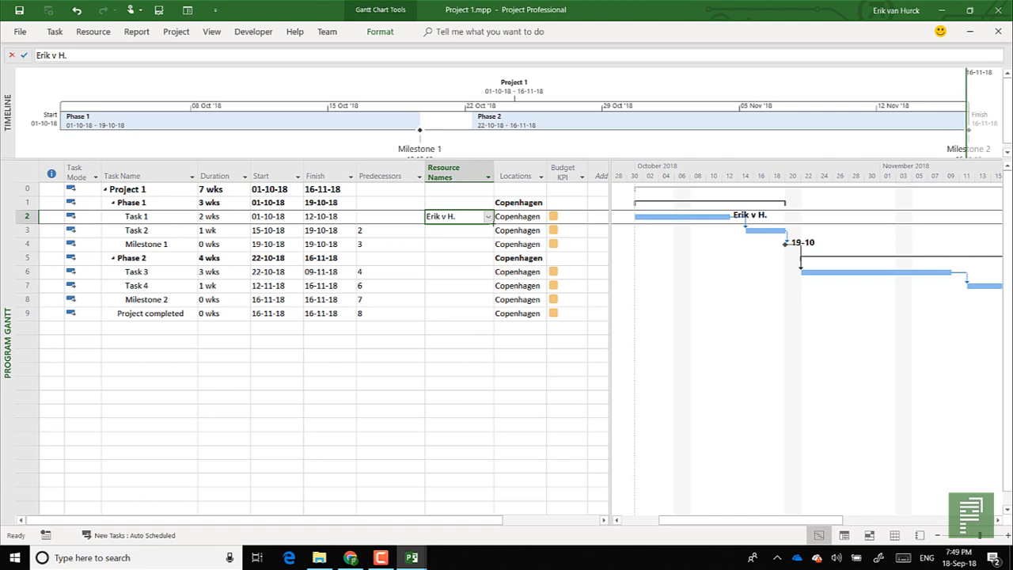
pyautogui.moveTo(492, 225)
pyautogui.mouseDown()
pyautogui.moveTo(489, 247)
pyautogui.moveTo(485, 233)
pyautogui.mouseUp()
# Step: Assign the same Den Haag Lead Consultant to Task 3 and fill the assignment down to Task 4
pyautogui.click(465, 272)
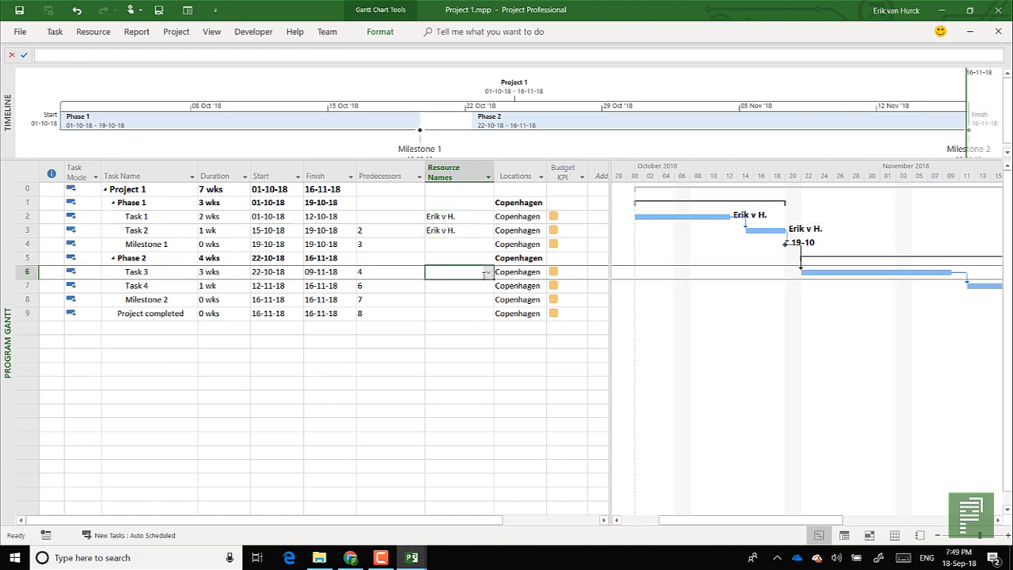
pyautogui.click(488, 272)
pyautogui.click(466, 320)
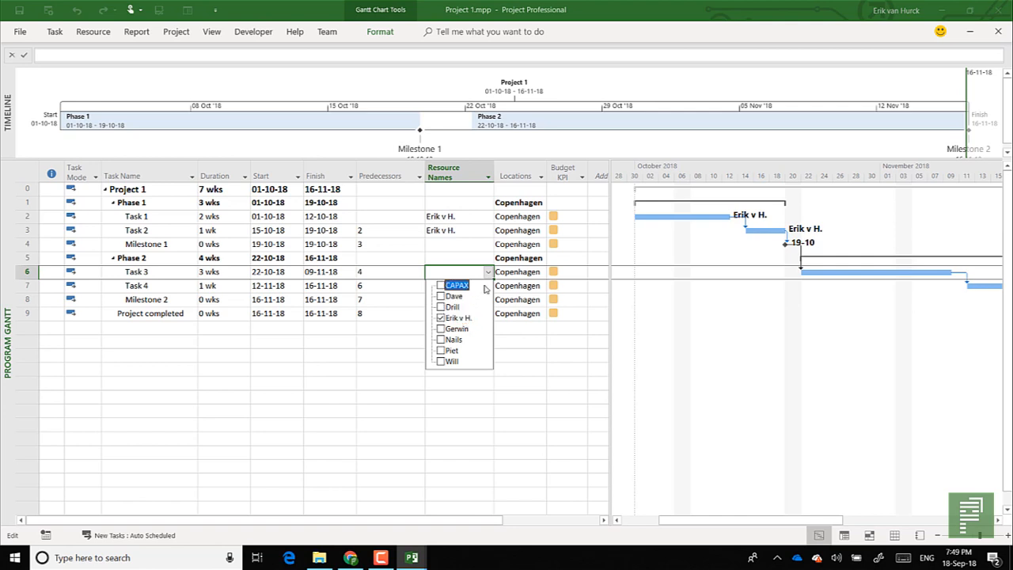
pyautogui.click(403, 306)
pyautogui.moveTo(493, 278)
pyautogui.mouseDown()
pyautogui.moveTo(489, 301)
pyautogui.moveTo(489, 290)
pyautogui.mouseUp()
pyautogui.click(452, 325)
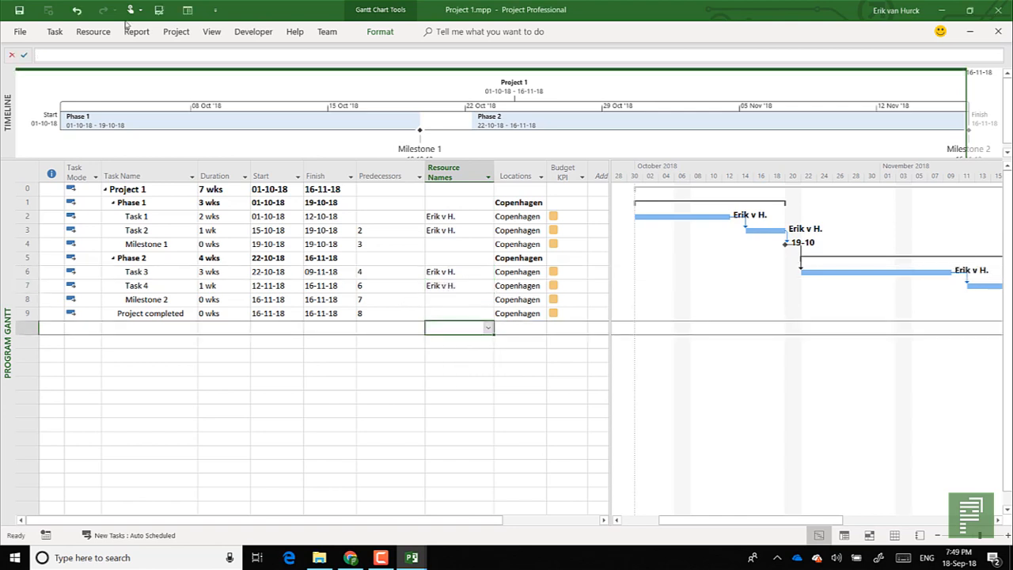
# Step: Save Project 1.mpp and close it
pyautogui.click(20, 10)
pyautogui.click(19, 33)
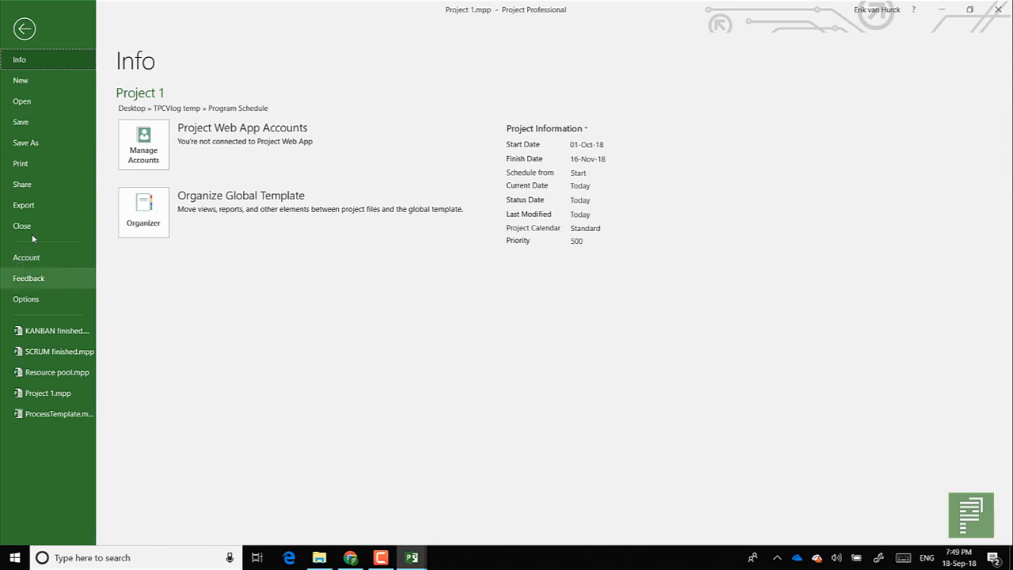
pyautogui.click(32, 234)
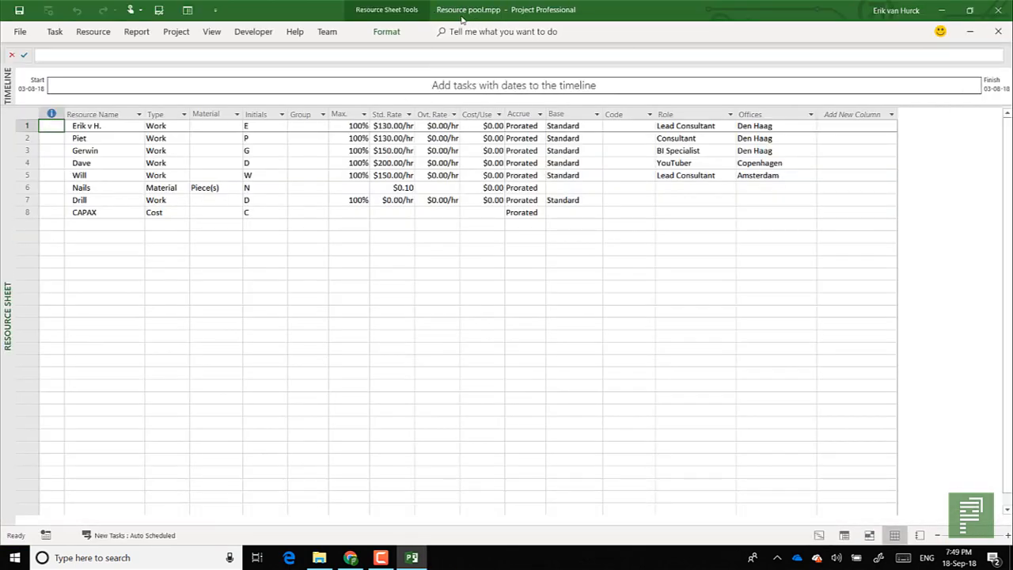
# Step: Split the Resource pool view to show the Resource Graph below the sheet, and display the first resource's October 2018 allocation
pyautogui.click(94, 128)
pyautogui.click(93, 32)
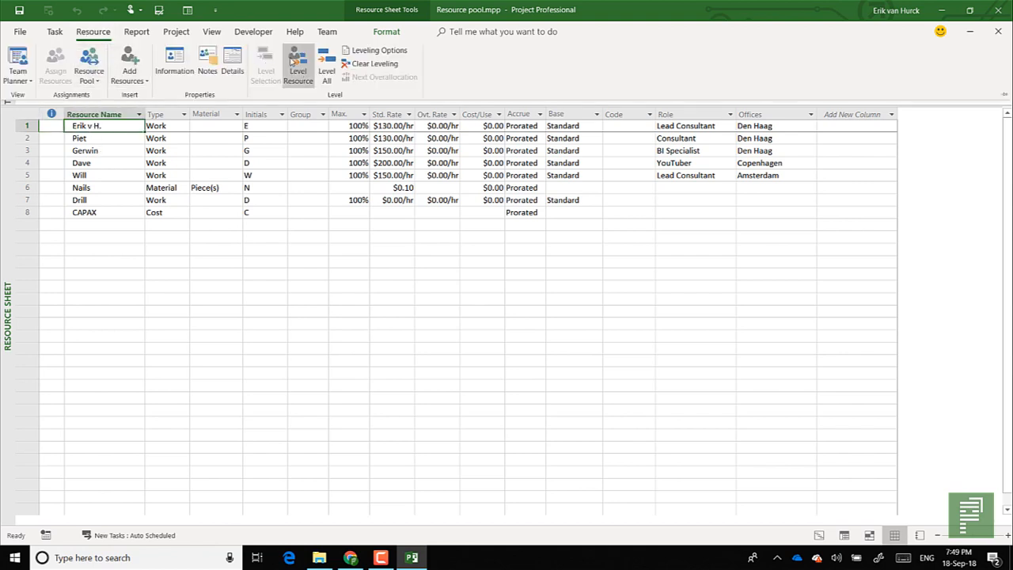
pyautogui.click(92, 31)
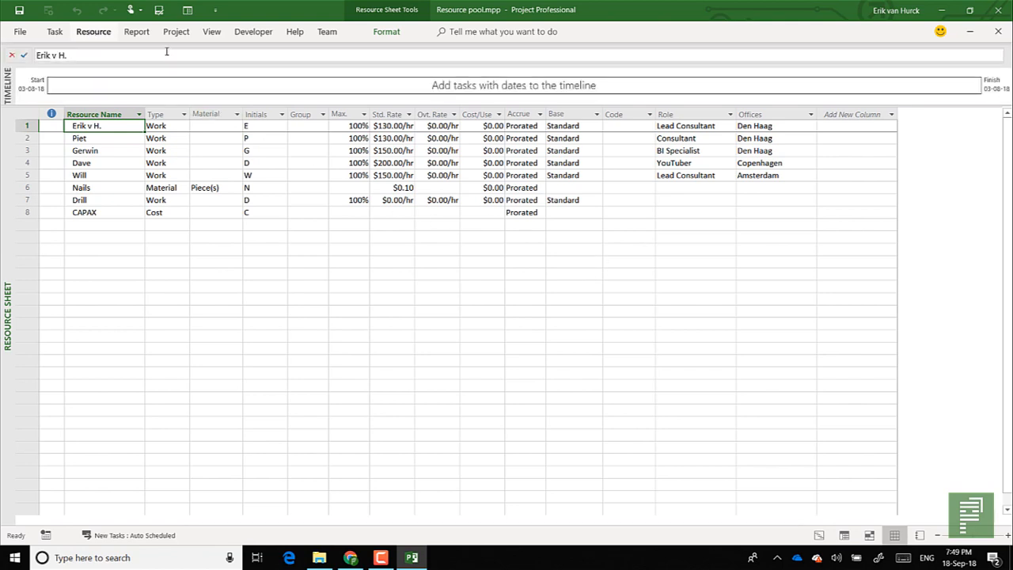
pyautogui.click(207, 35)
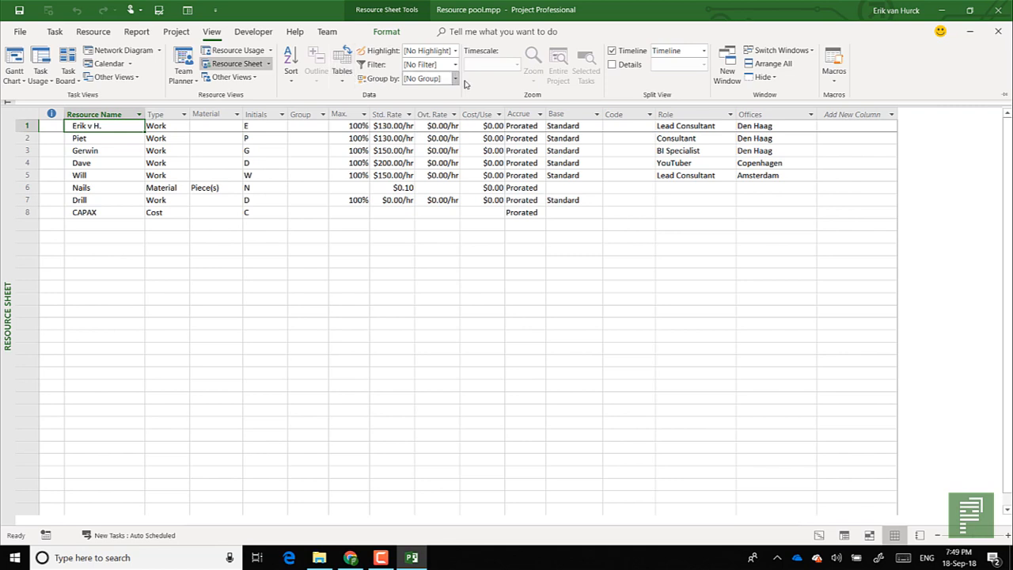
pyautogui.click(630, 66)
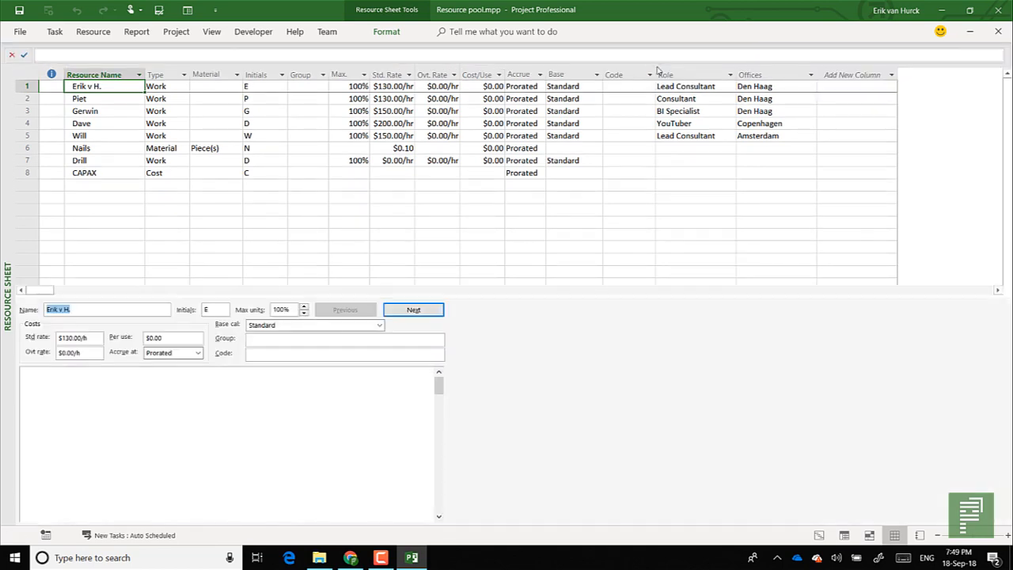
pyautogui.rightClick(8, 402)
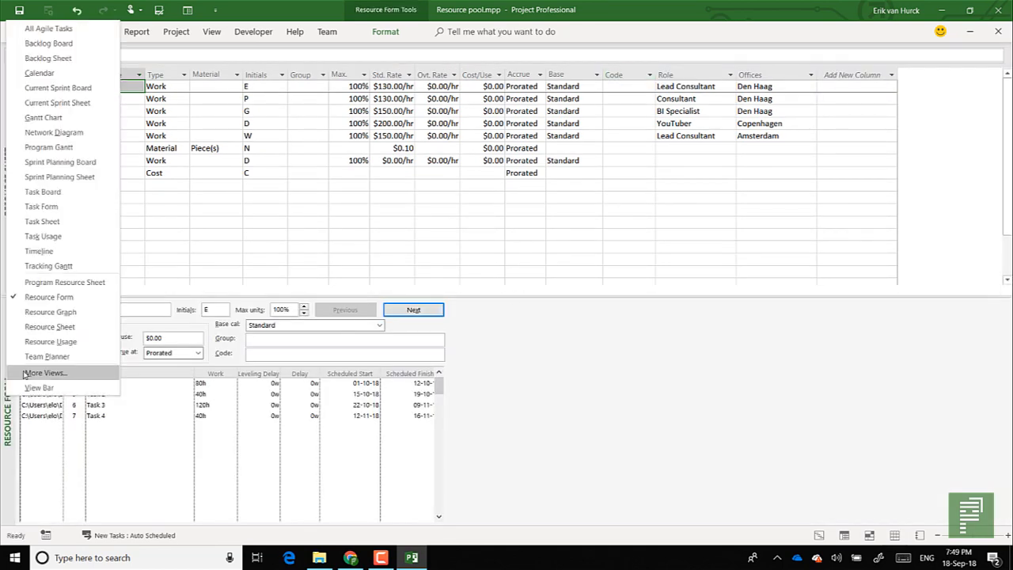
pyautogui.click(50, 312)
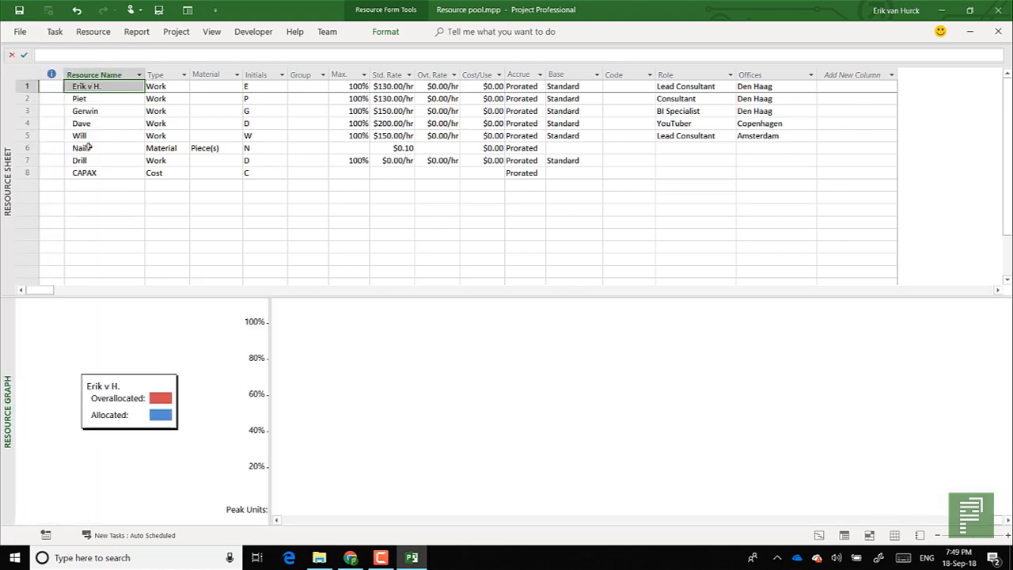
pyautogui.click(1008, 520)
pyautogui.click(1007, 520)
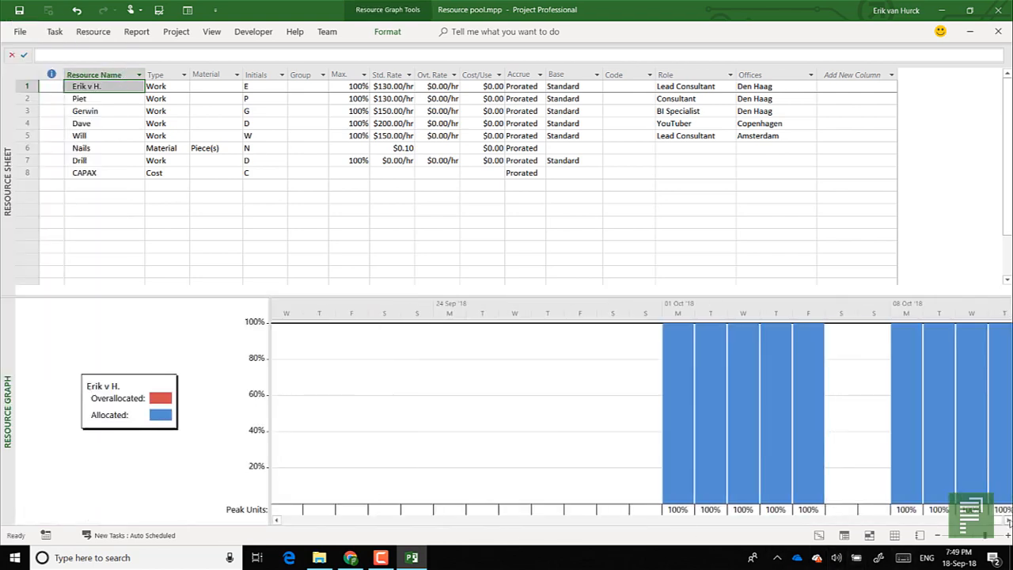
pyautogui.click(1008, 520)
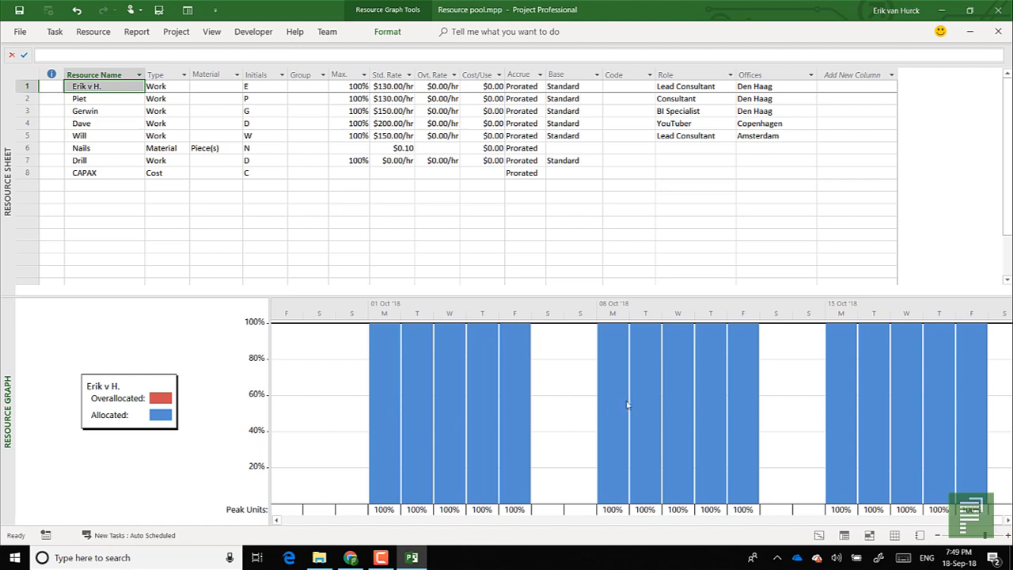
# Step: Change the upper pane from the resource sheet to the Resource Usage view and select the Task 1 assignment
pyautogui.click(7, 104)
pyautogui.rightClick(7, 104)
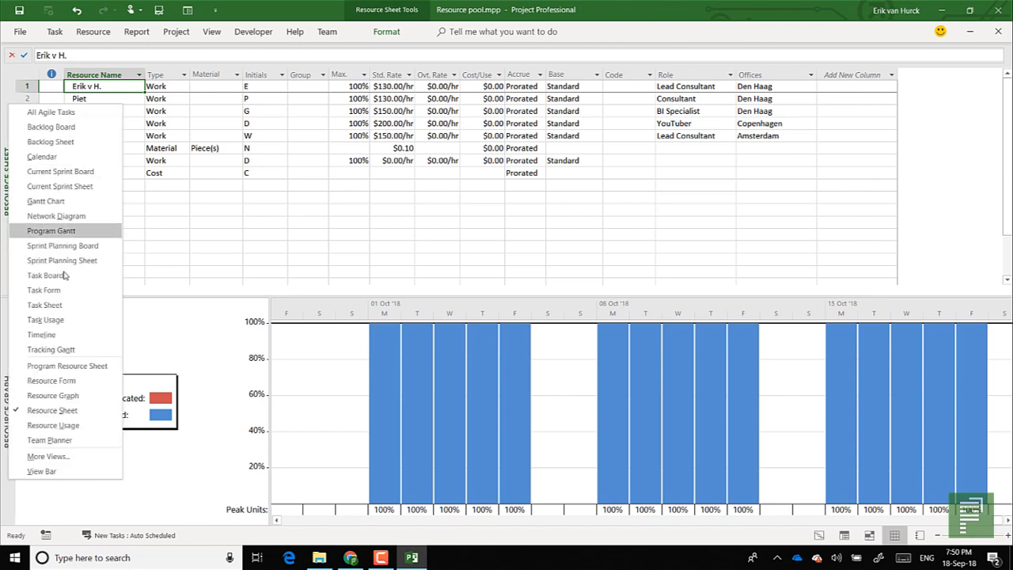
pyautogui.click(53, 425)
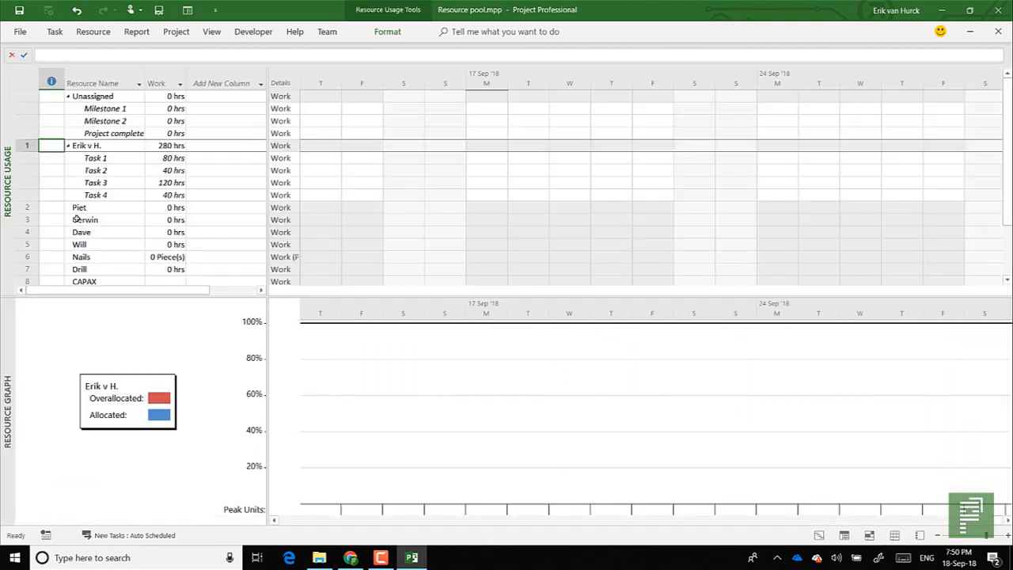
pyautogui.click(98, 161)
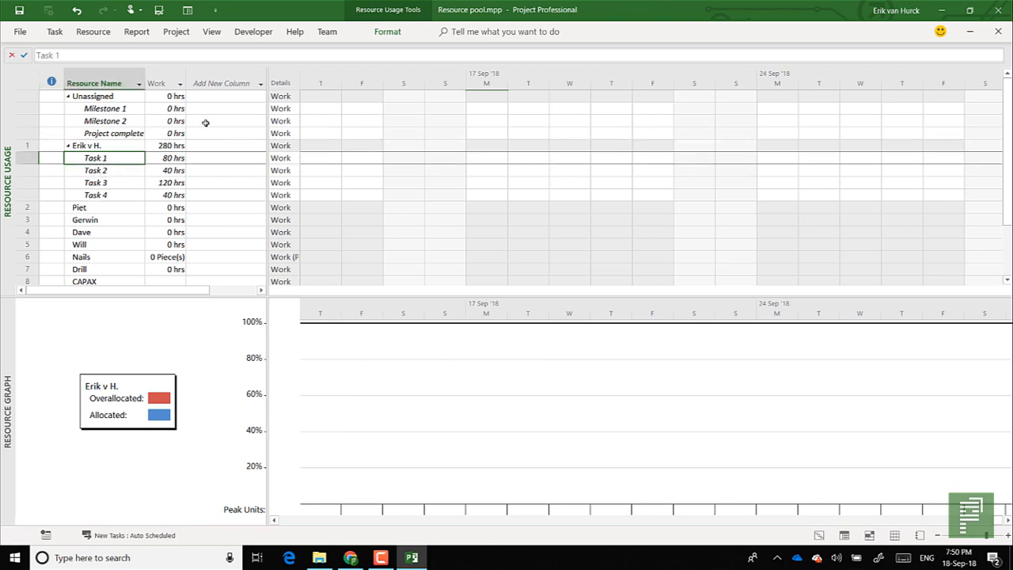
# Step: Add a Project column to the Resource Usage table, then widen the table area and the new column
pyautogui.click(220, 84)
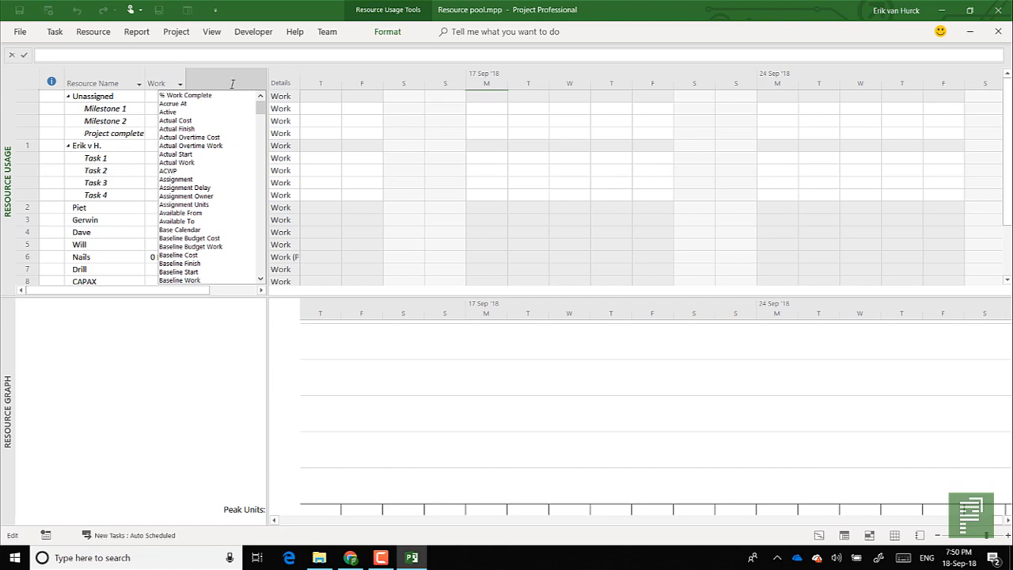
pyautogui.write('project')
pyautogui.press('Return')
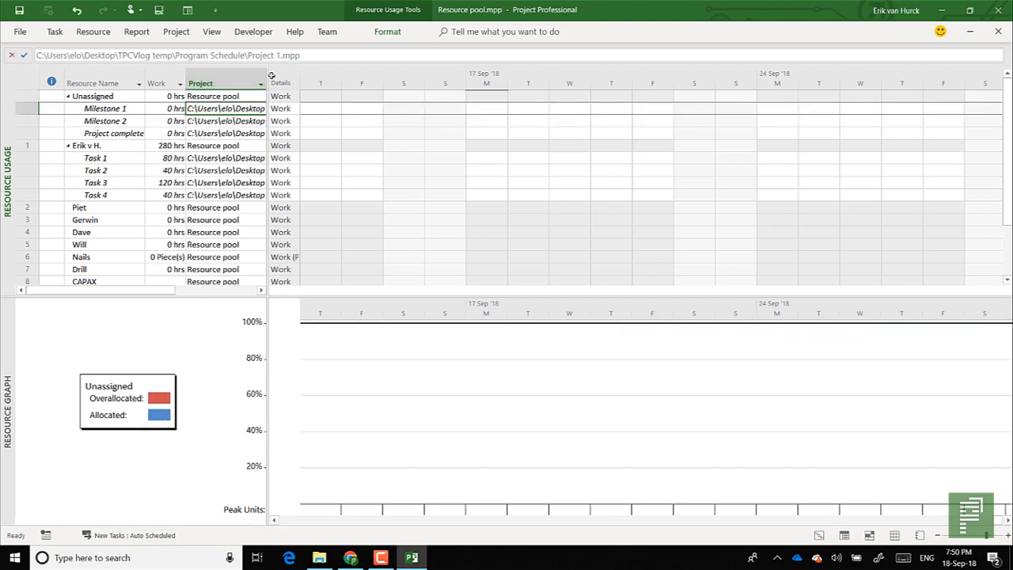
pyautogui.moveTo(267, 76); pyautogui.dragTo(416, 76)
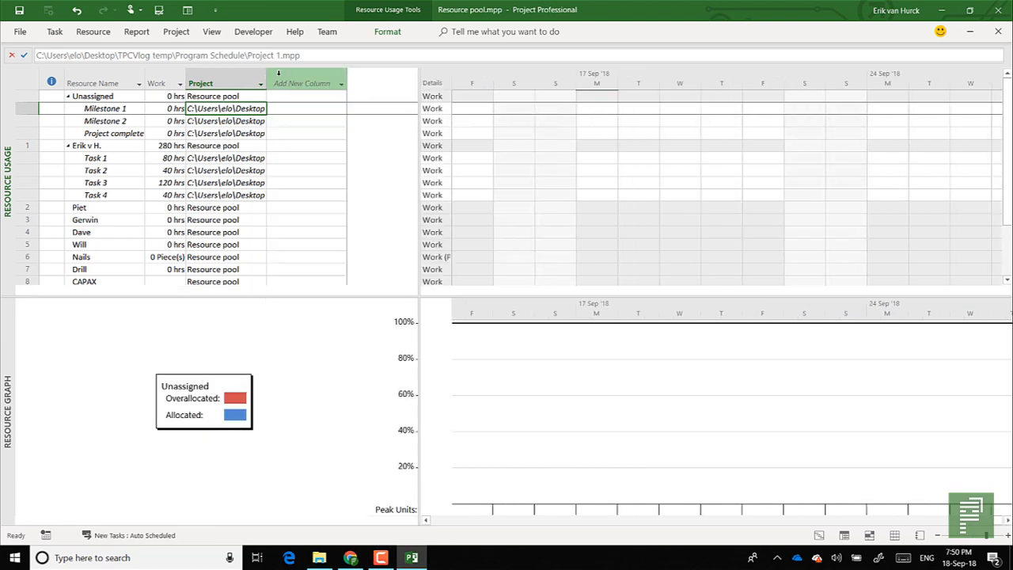
pyautogui.moveTo(268, 76); pyautogui.dragTo(356, 75)
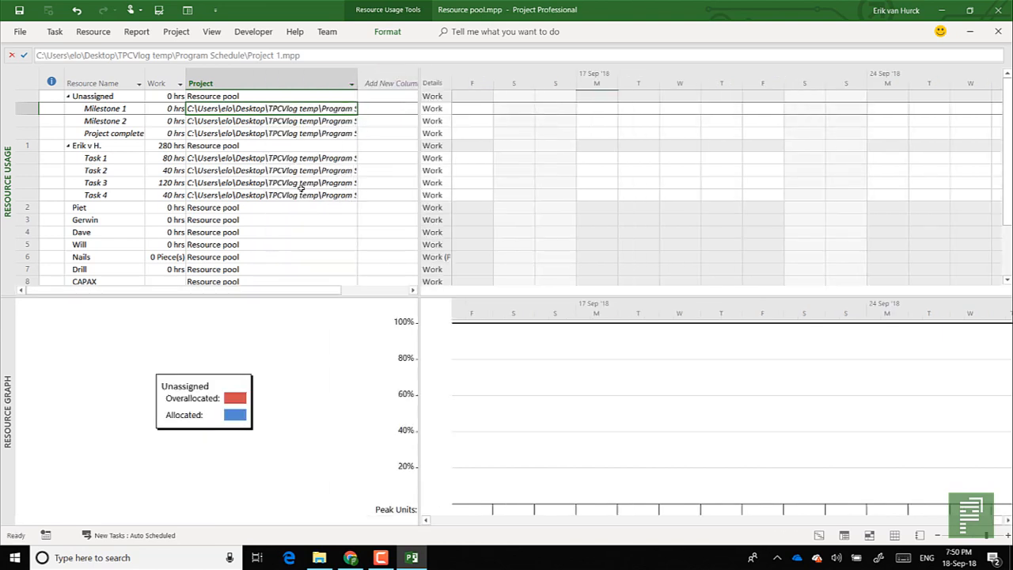
# Step: Reopen Project 1.mpp from the recent files, return to Resource pool.mpp and check the project names of the listed task assignments
pyautogui.click(18, 30)
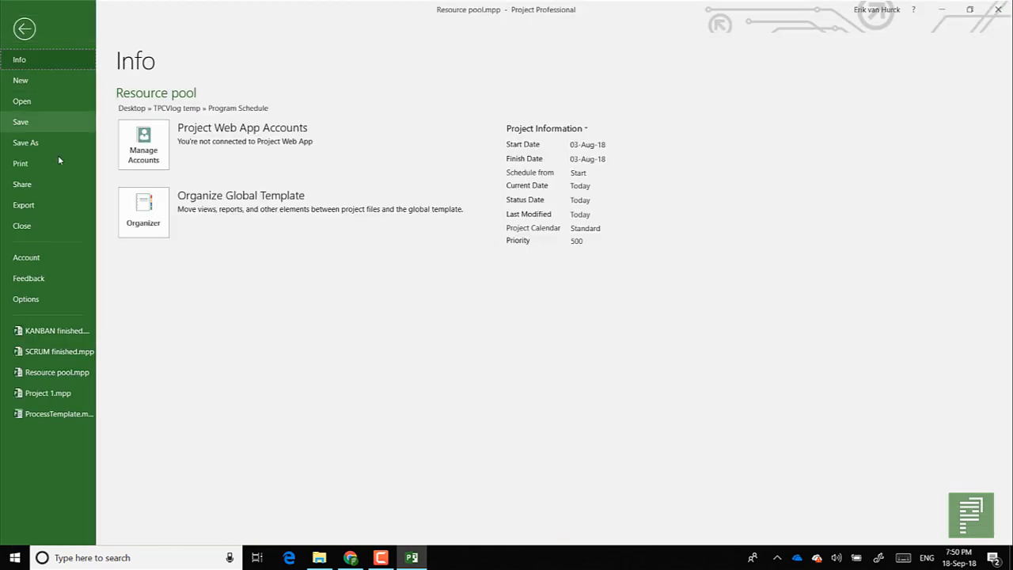
pyautogui.click(32, 101)
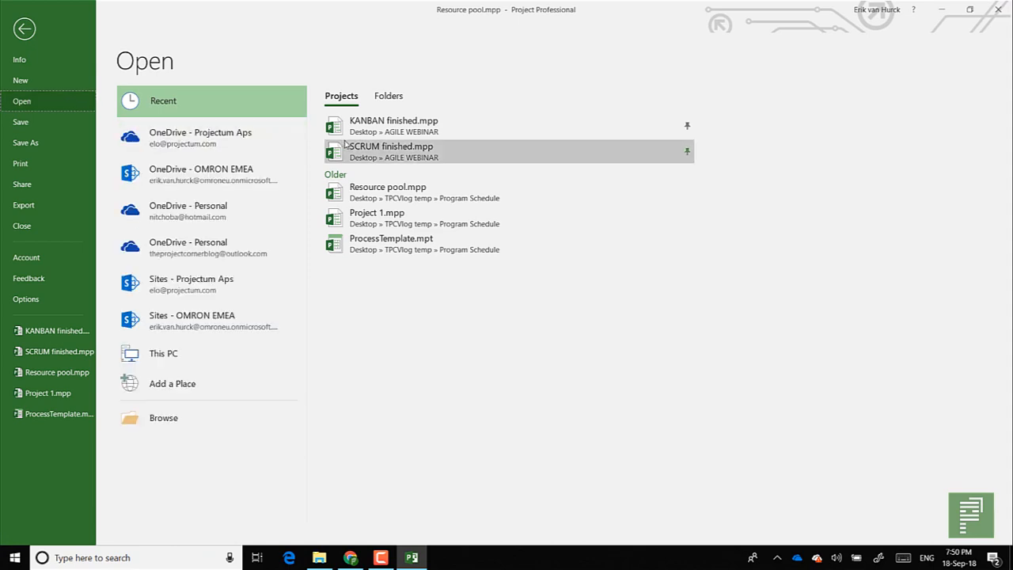
pyautogui.click(380, 213)
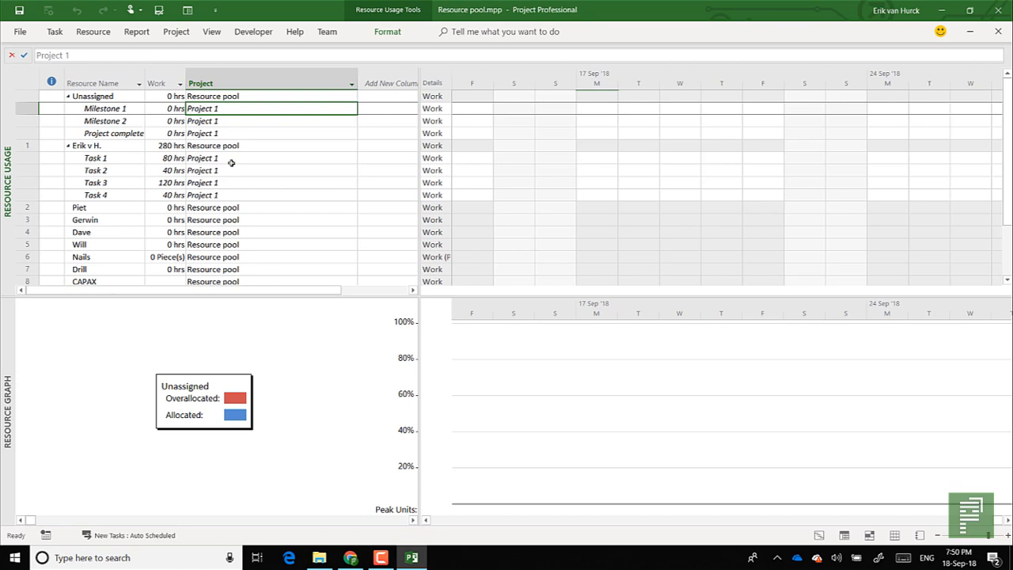
pyautogui.click(230, 167)
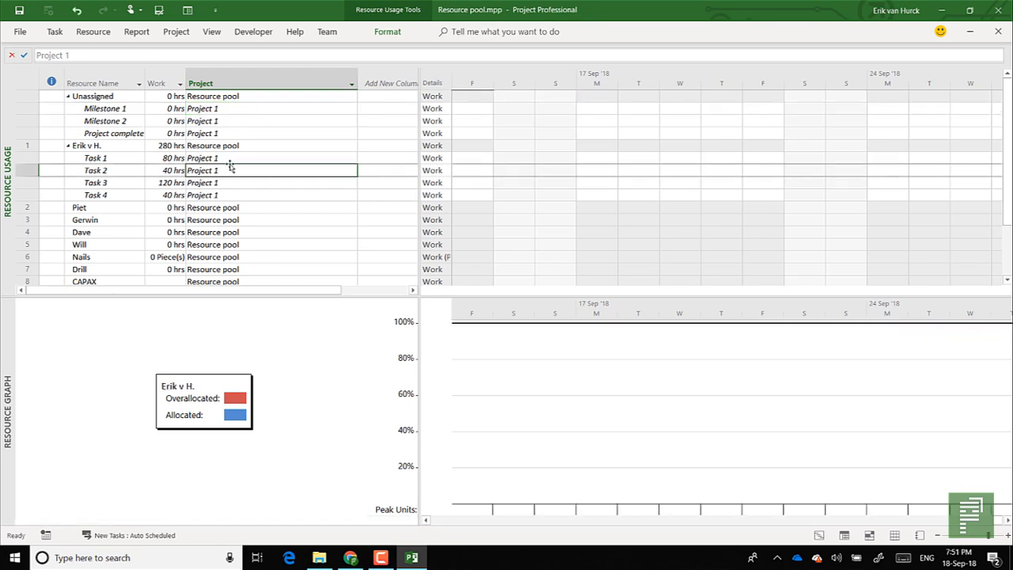
pyautogui.moveTo(226, 156); pyautogui.dragTo(227, 178)
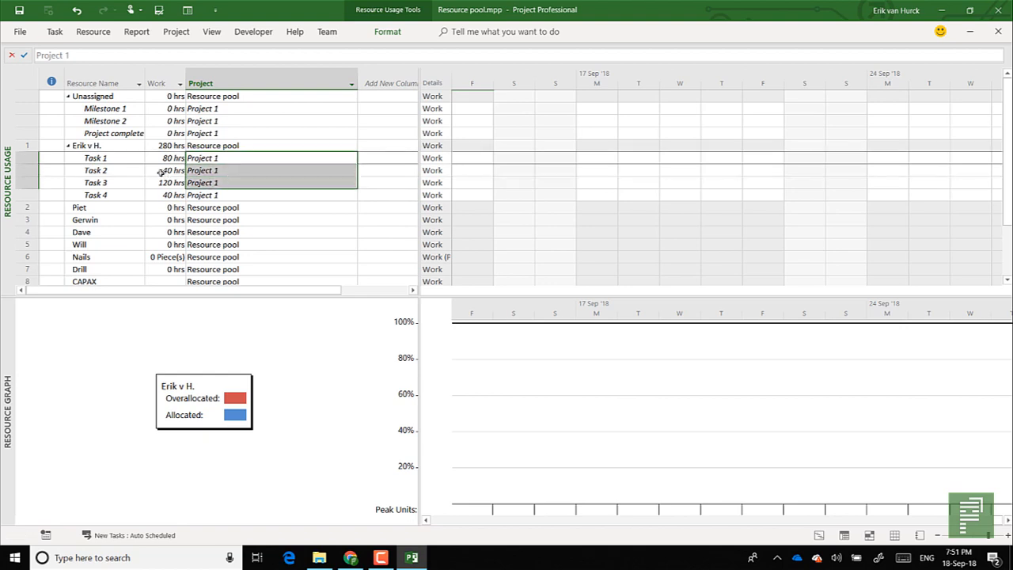
pyautogui.moveTo(130, 155); pyautogui.dragTo(125, 184)
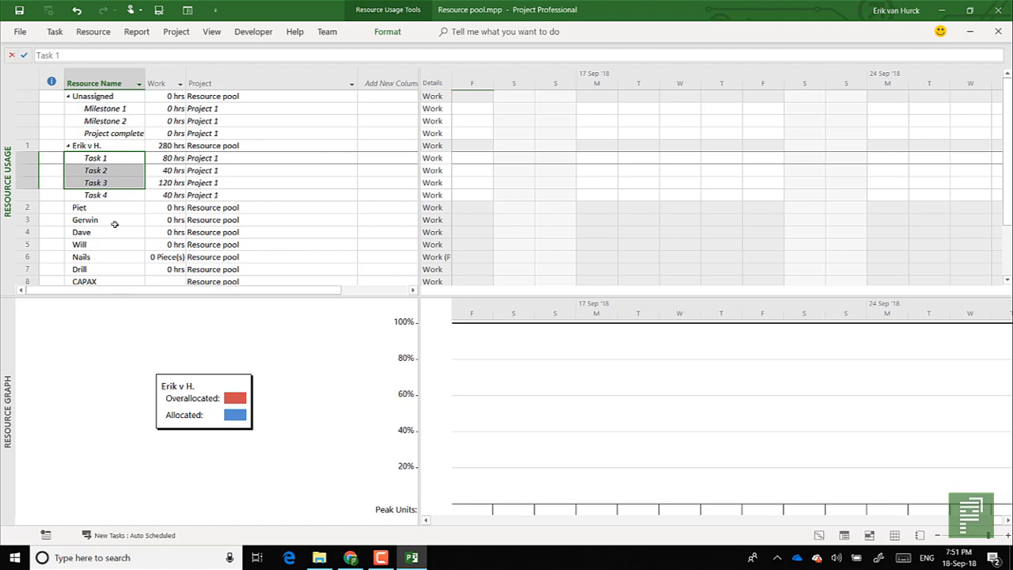
# Step: Switch the upper pane back to the Resource Sheet view and remove the split with the Resource Graph
pyautogui.click(92, 31)
pyautogui.click(18, 78)
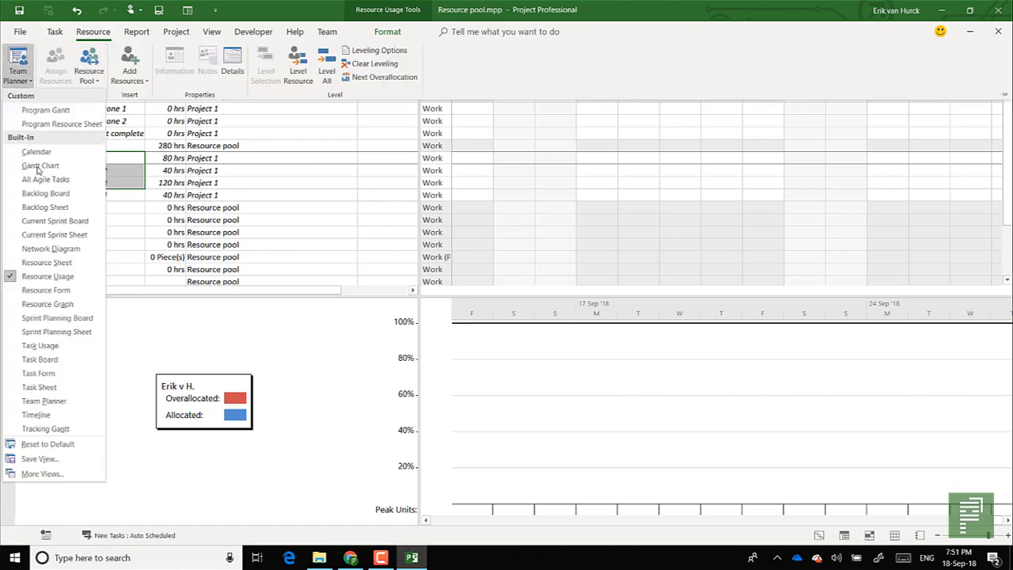
pyautogui.click(70, 263)
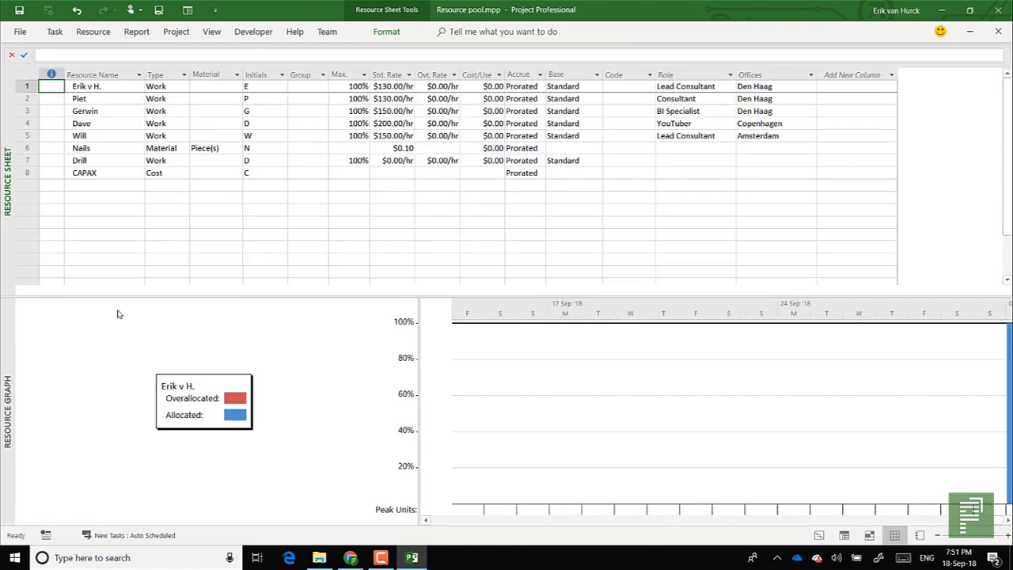
pyautogui.doubleClick(116, 297)
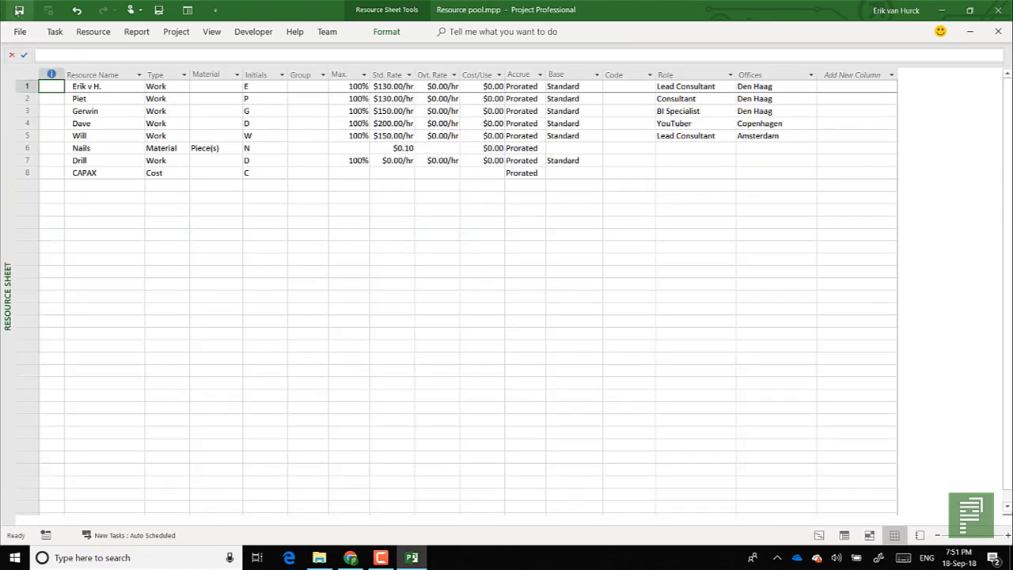
# Step: Save and close Resource pool.mpp, and close the remaining Project 1.mpp window to return to the Program Schedule folder
pyautogui.click(19, 10)
pyautogui.click(19, 32)
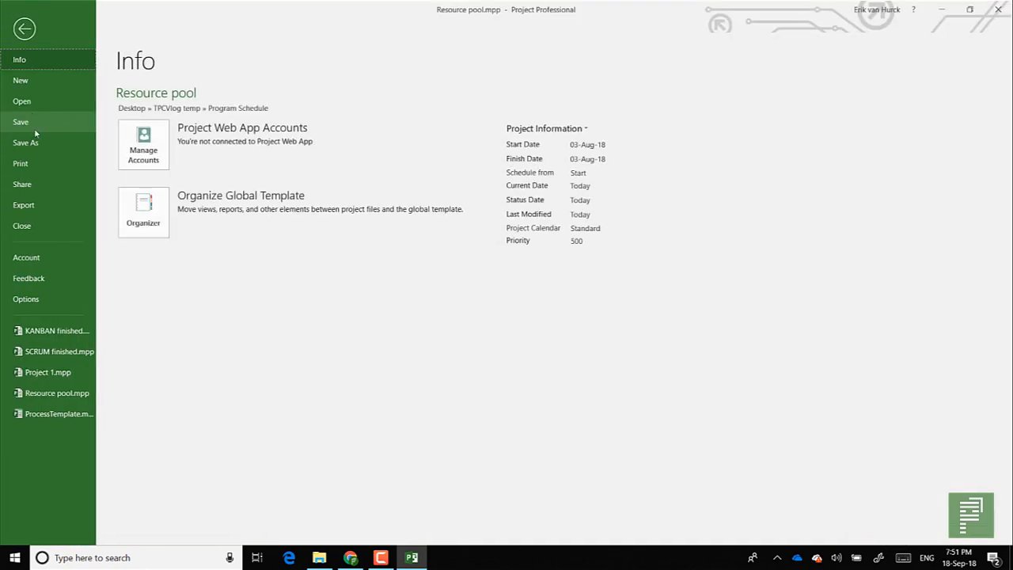
pyautogui.click(49, 236)
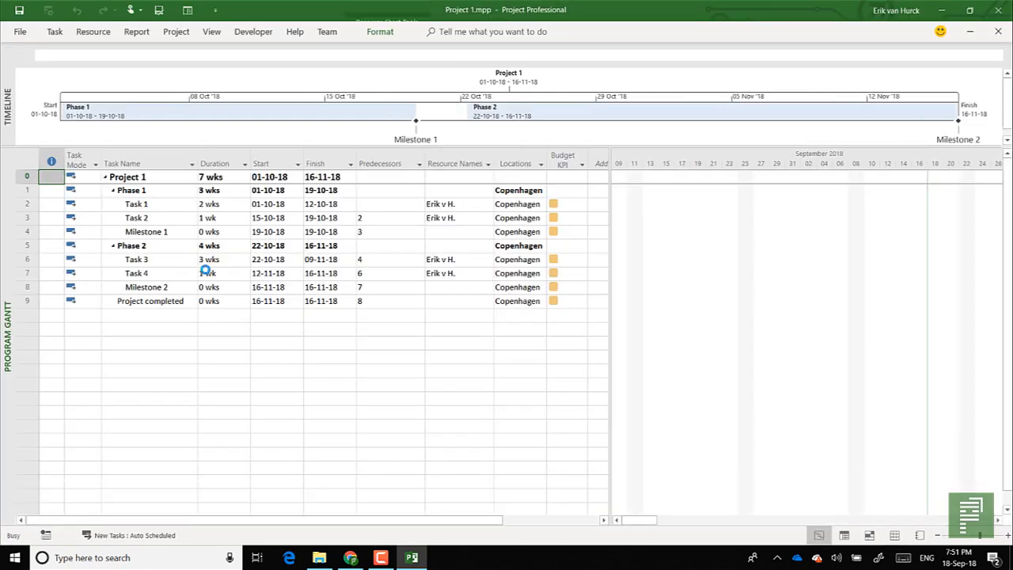
pyautogui.click(997, 10)
pyautogui.click(479, 319)
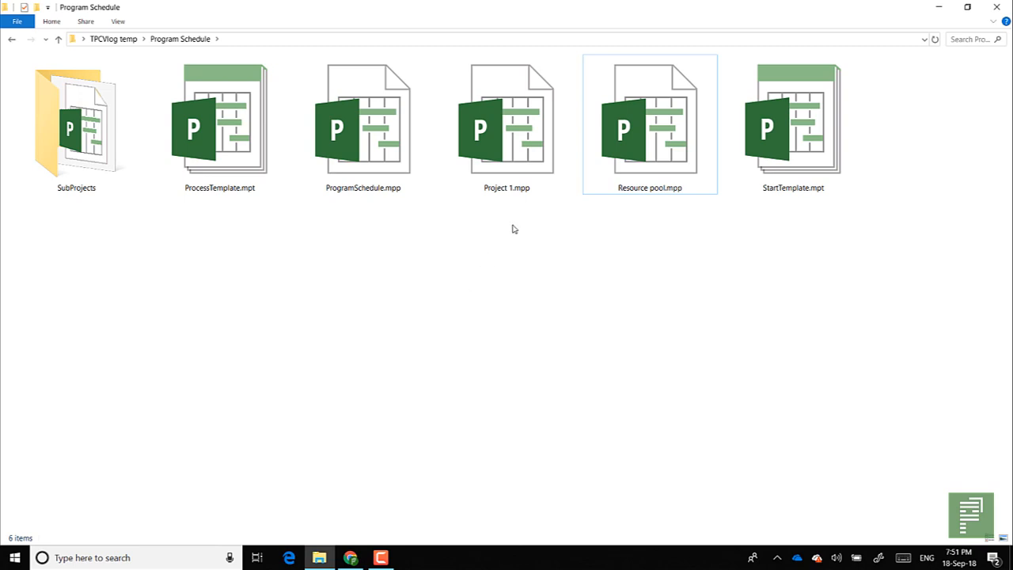
# Step: Open Project 1.mpp from the Program Schedule folder together with its resource pool to see assignments across all sharer files
pyautogui.click(519, 166)
pyautogui.doubleClick(519, 166)
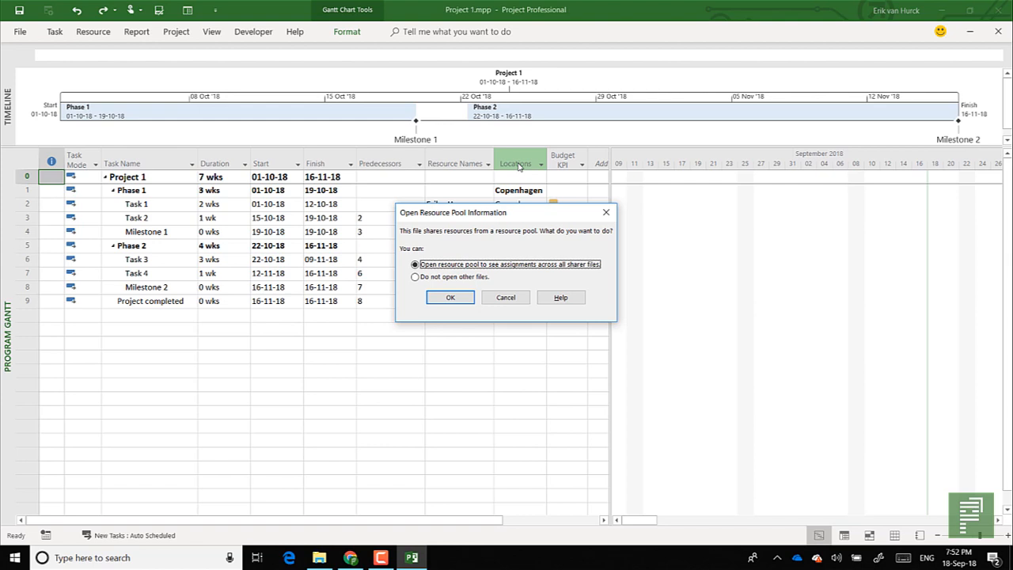
pyautogui.click(450, 299)
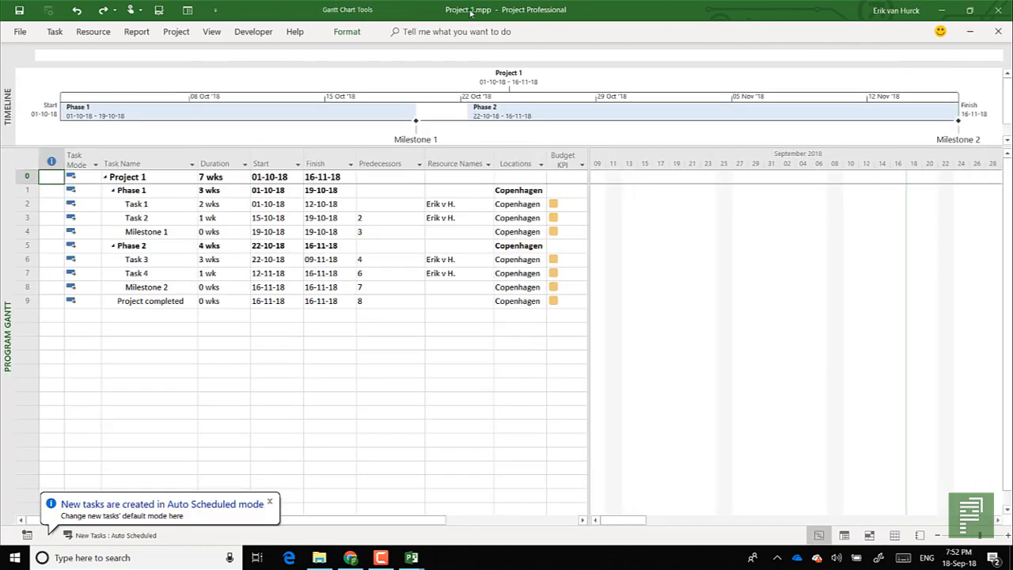
# Step: Look through the open windows, examine the resource sheet in the read-only Resource pool.mpp, and return to Project 1.mpp
pyautogui.hotkey('alt', 'Tab')
pyautogui.hotkey('alt', 'Tab')
pyautogui.hotkey('alt', 'Tab')
pyautogui.hotkey('alt', 'Tab')
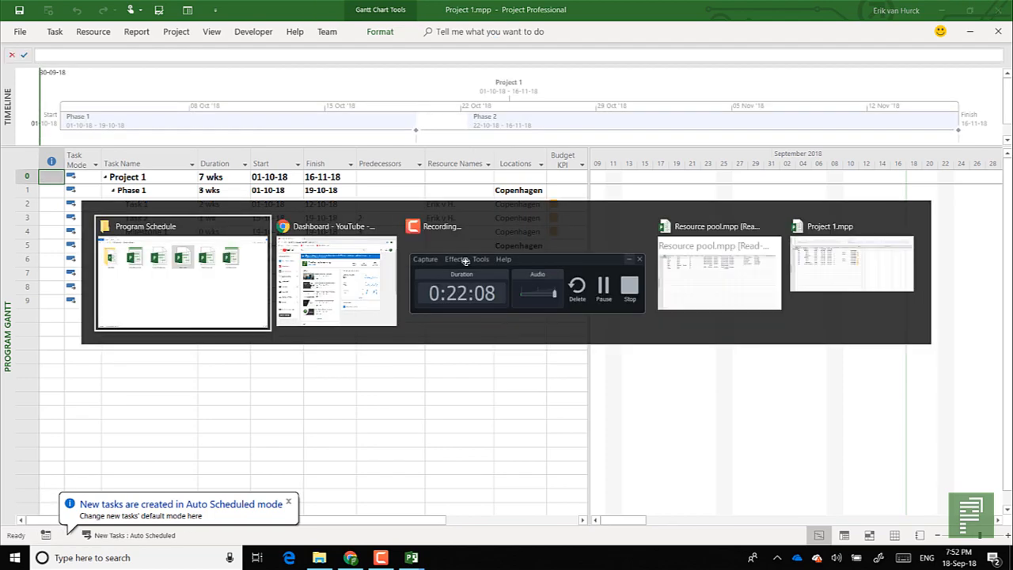
pyautogui.hotkey('alt', 'Tab')
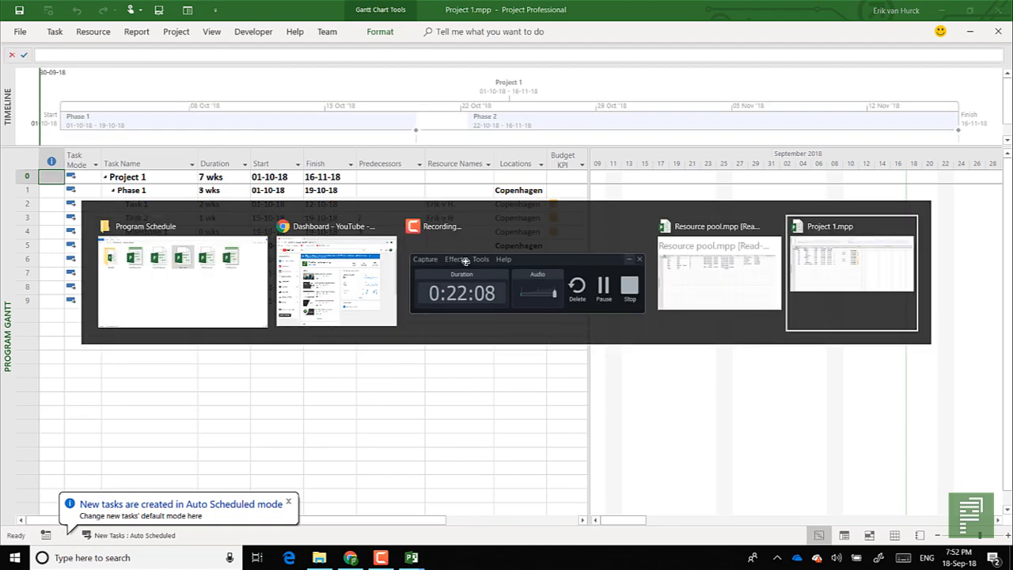
pyautogui.hotkey('alt', 'Tab')
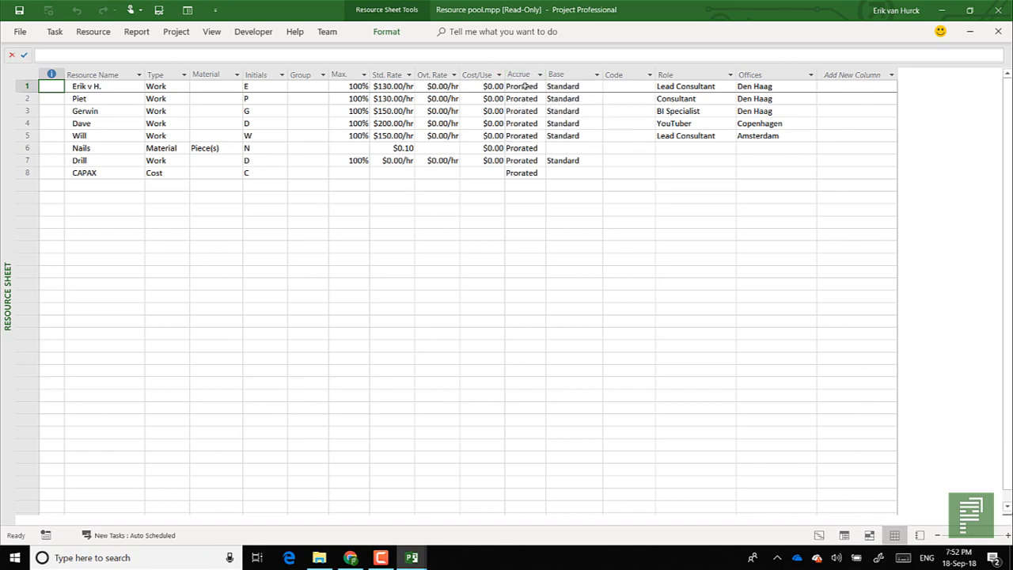
pyautogui.hotkey('alt', 'Tab')
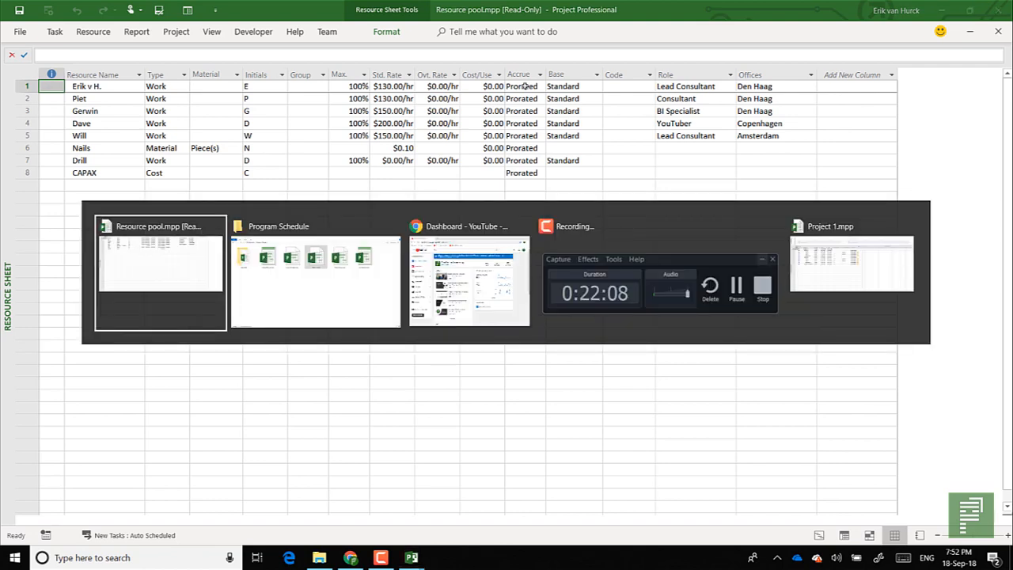
pyautogui.hotkey('alt', 'Tab')
pyautogui.press('Escape')
pyautogui.press('Right')
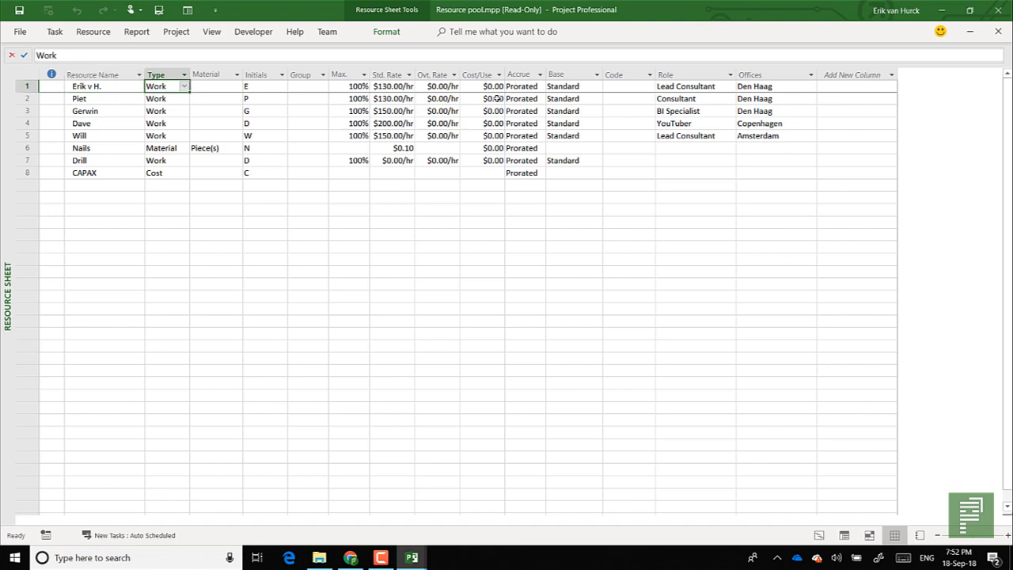
pyautogui.click(440, 124)
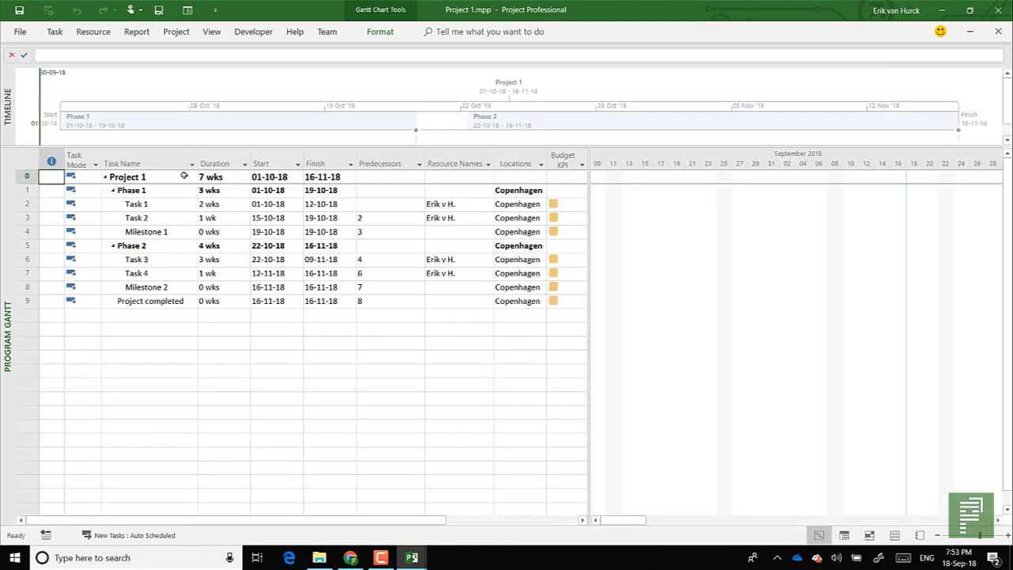
# Step: Rename the project summary task in row 0 as Project 2
pyautogui.click(175, 177)
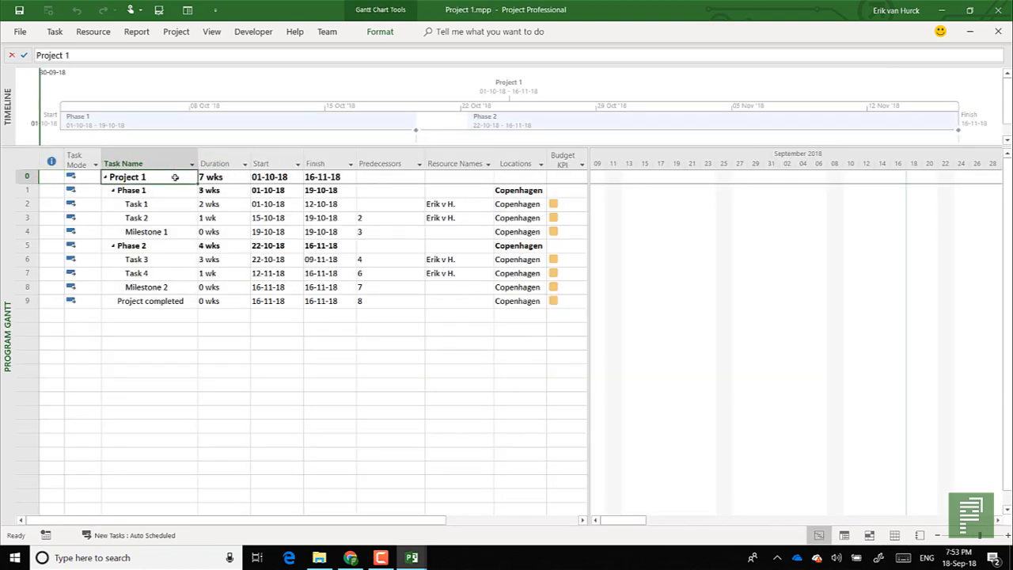
pyautogui.write('Project ')
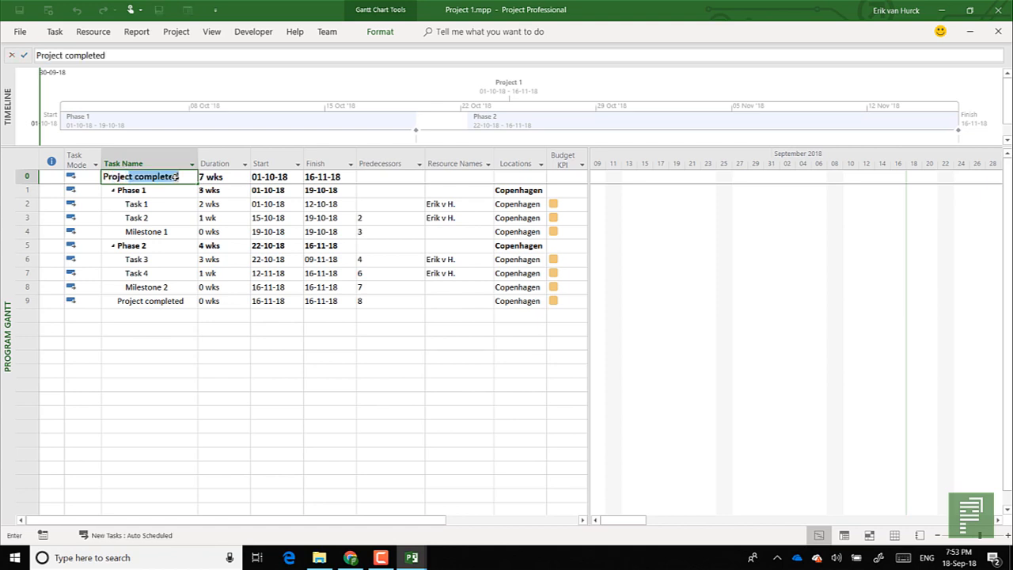
pyautogui.write('2')
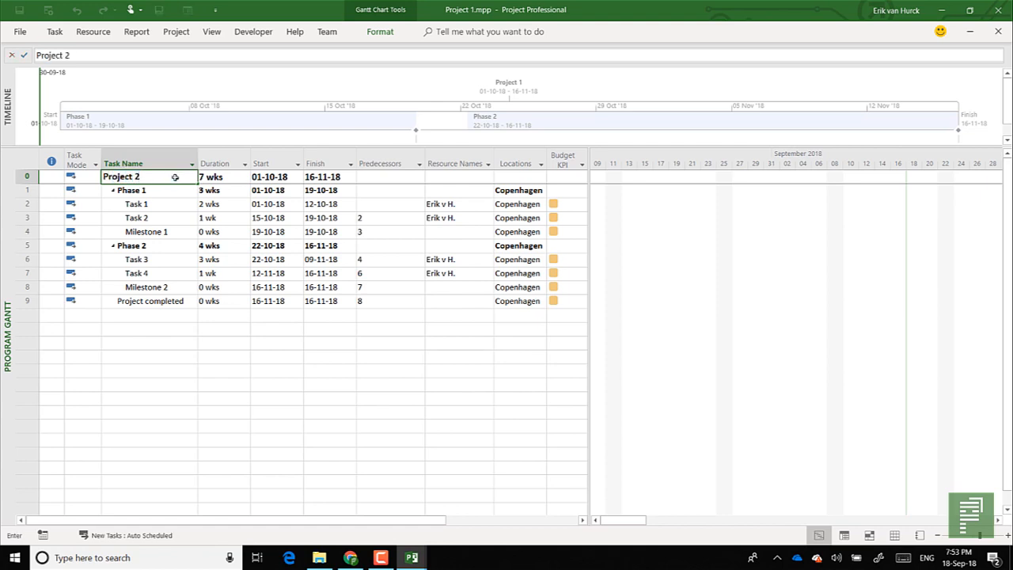
pyautogui.press('Return')
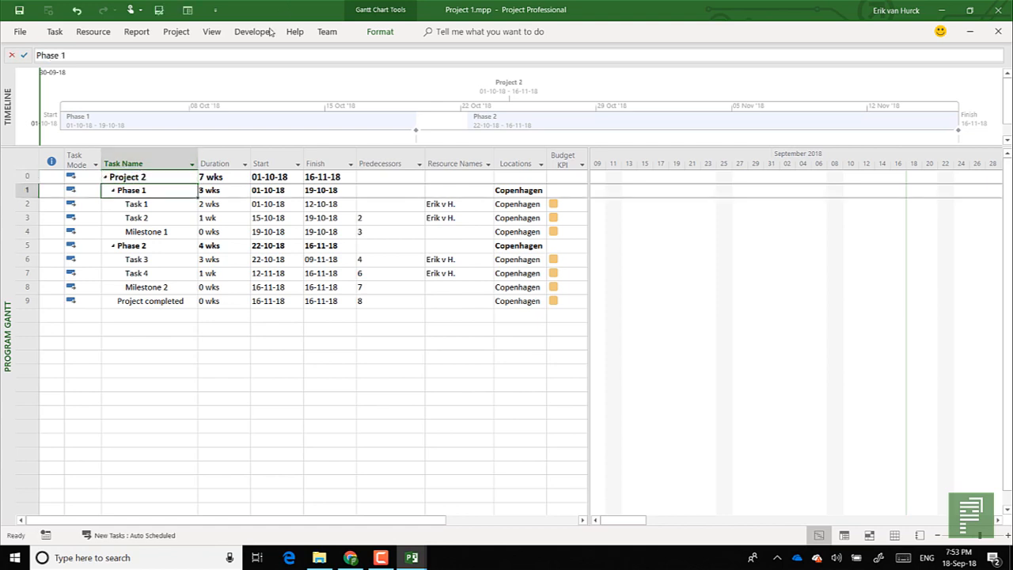
# Step: Save the schedule as Project 2.mpp in the Program Schedule folder and update the shared resource pool with its changes
pyautogui.click(22, 32)
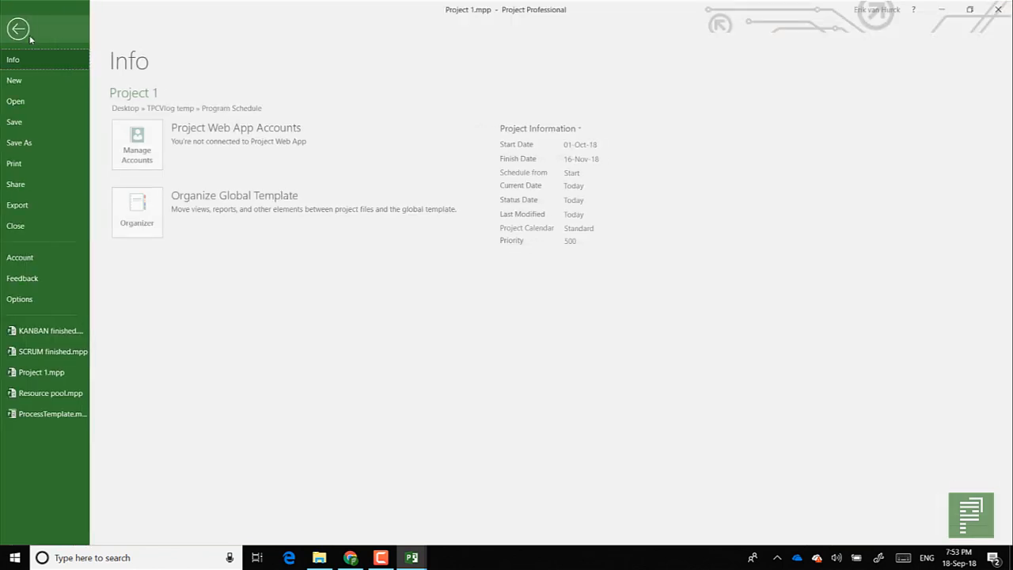
pyautogui.click(70, 142)
pyautogui.click(223, 106)
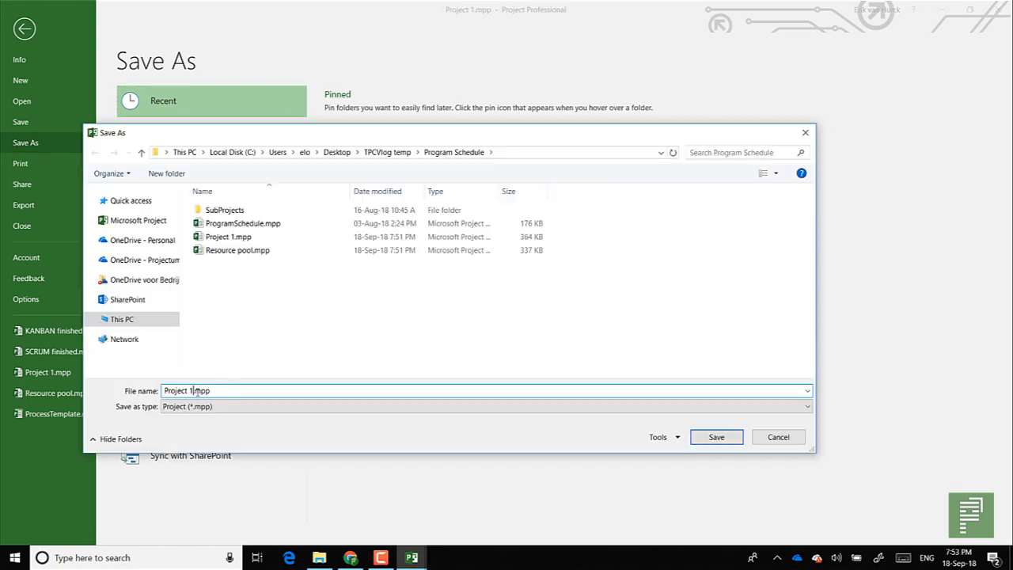
pyautogui.press('BackSpace')
pyautogui.write('Project 2.mpp')
pyautogui.click(727, 440)
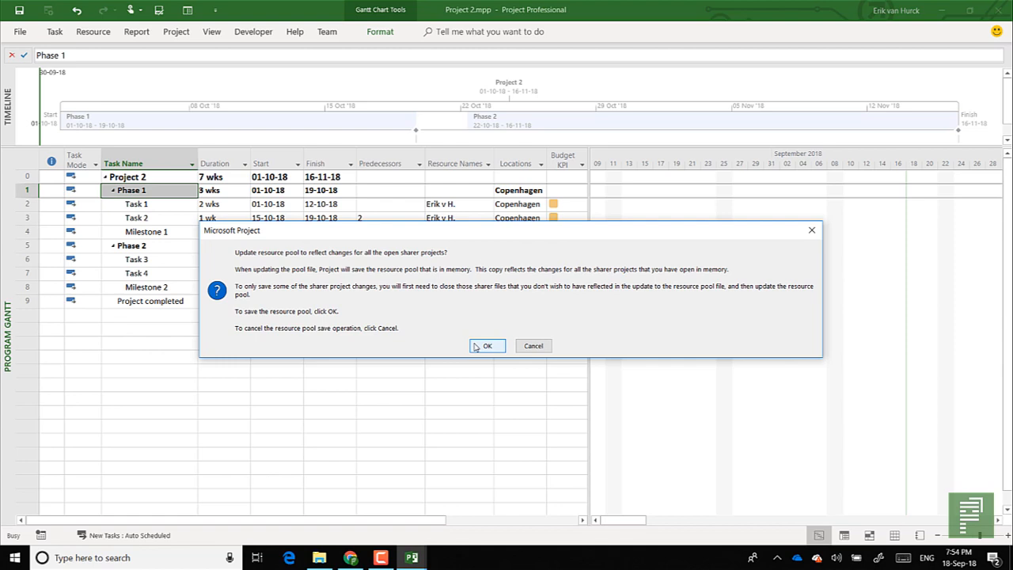
pyautogui.click(486, 346)
pyautogui.click(147, 163)
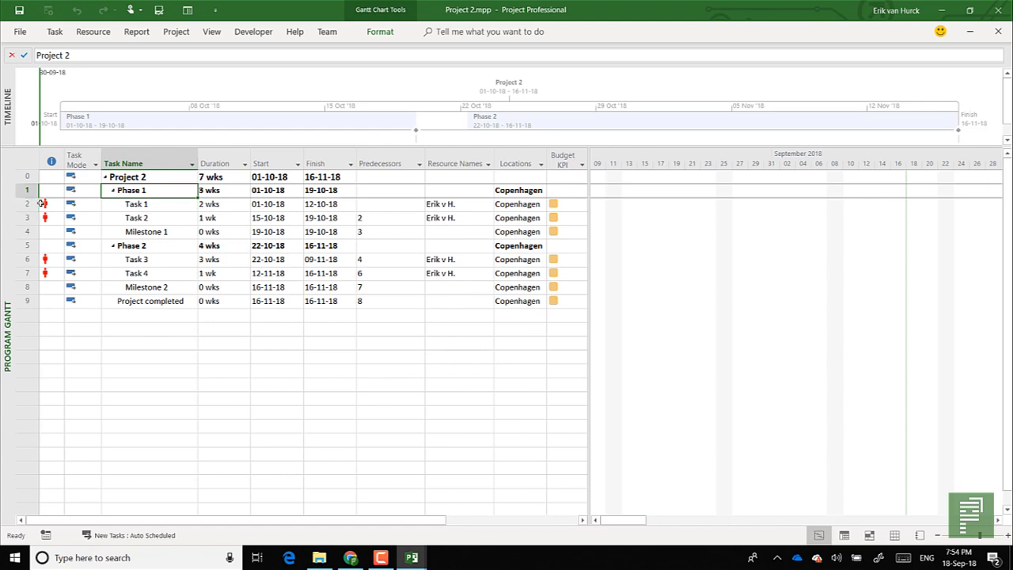
# Step: Check the Task 1 indicator and set the start date of Project 2 to 05-11-18 in the project information
pyautogui.moveTo(46, 203)
pyautogui.click(173, 33)
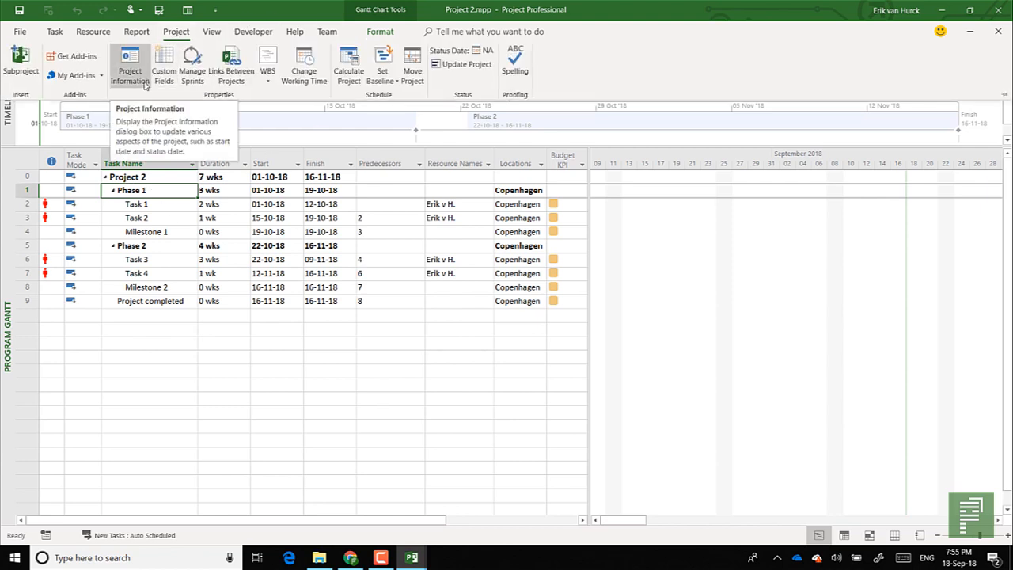
pyautogui.click(131, 73)
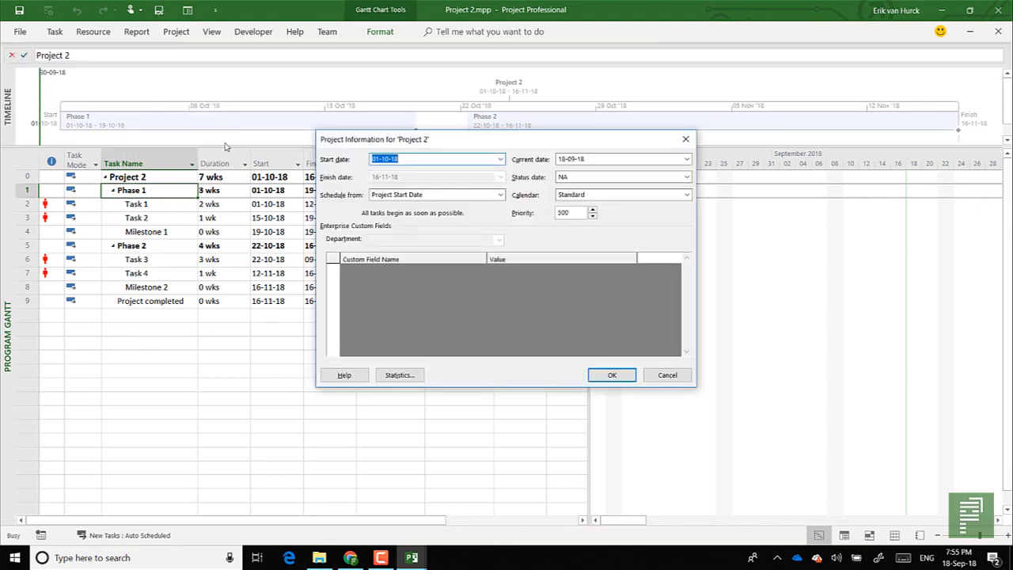
pyautogui.click(500, 159)
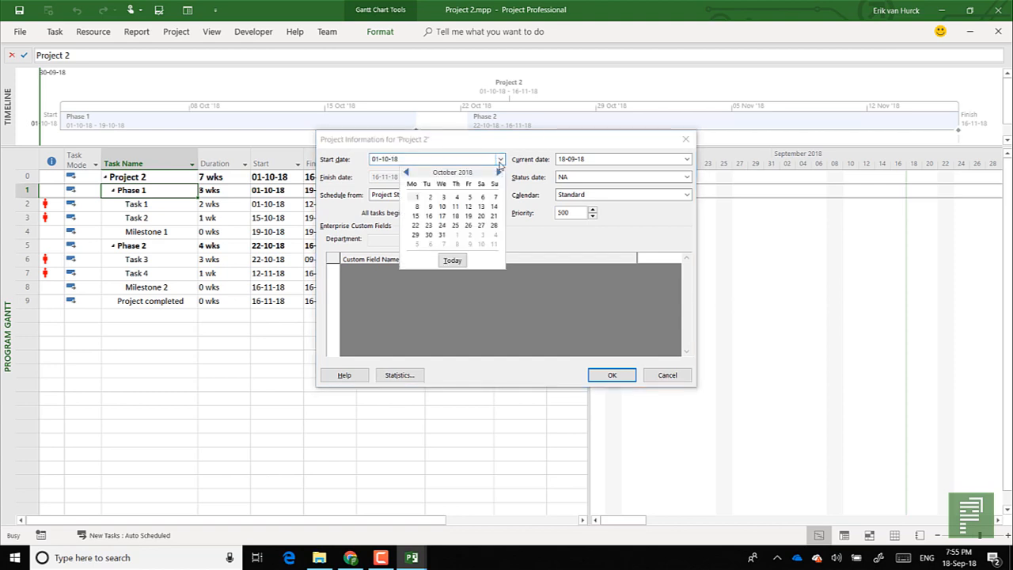
pyautogui.click(415, 216)
pyautogui.click(500, 159)
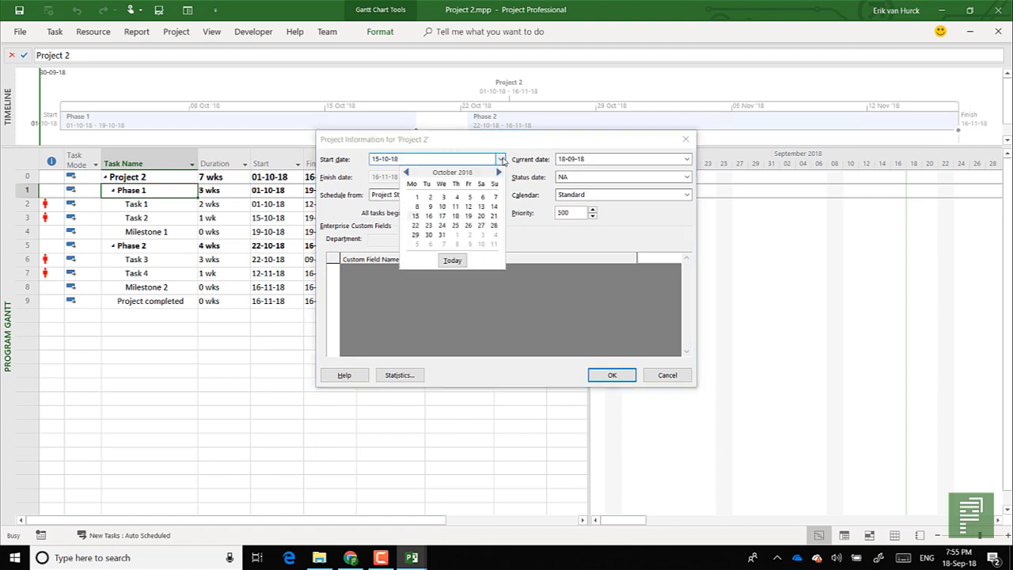
pyautogui.click(418, 245)
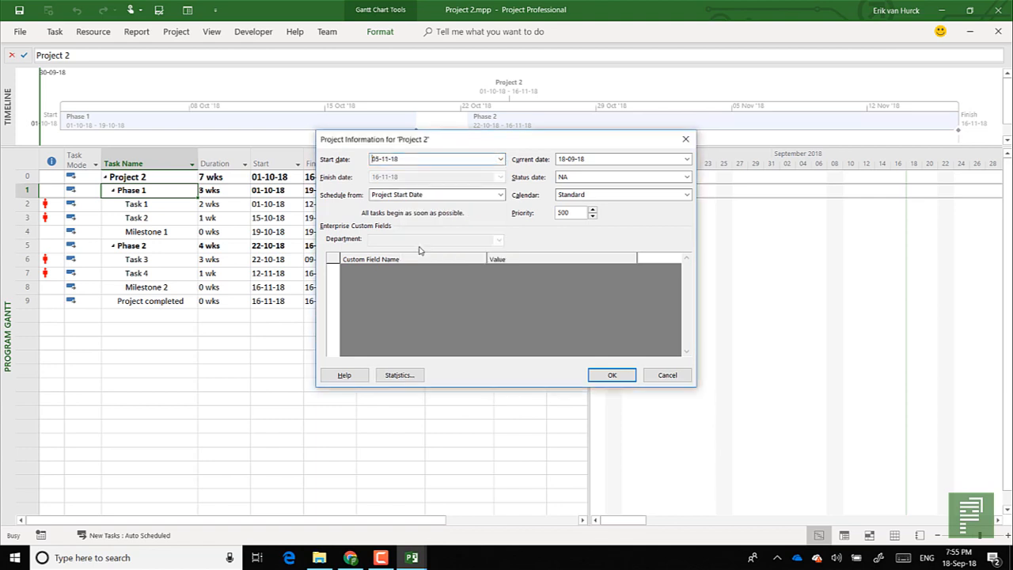
pyautogui.click(603, 375)
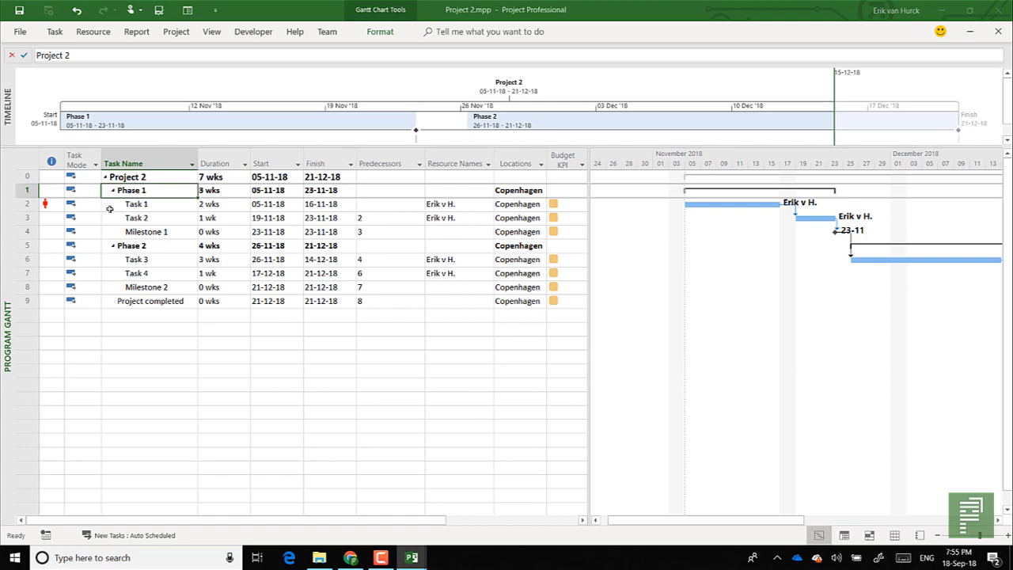
# Step: Save Project 2.mpp, update the resource pool with the rescheduled assignments, and close Project
pyautogui.click(17, 10)
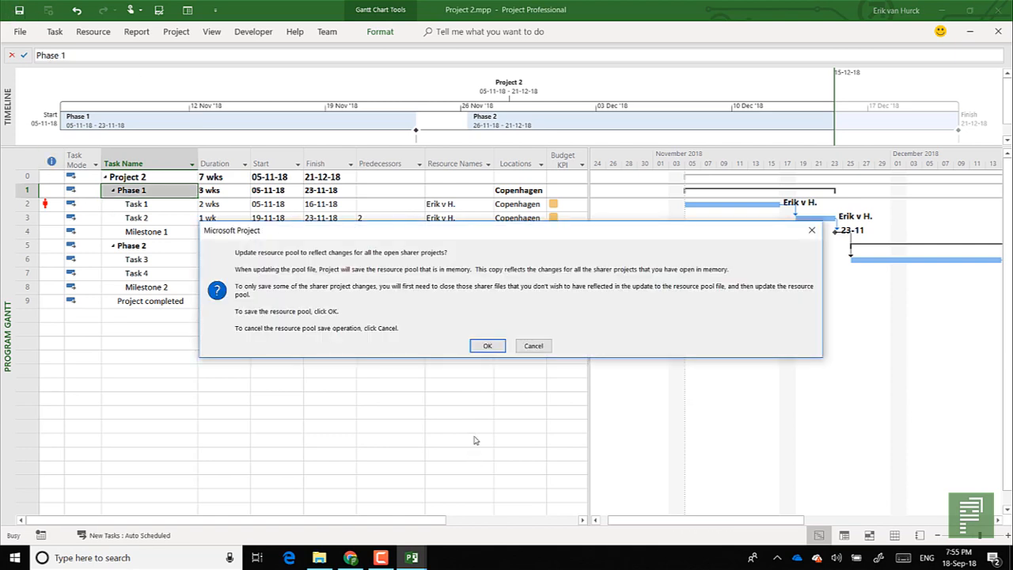
pyautogui.click(489, 345)
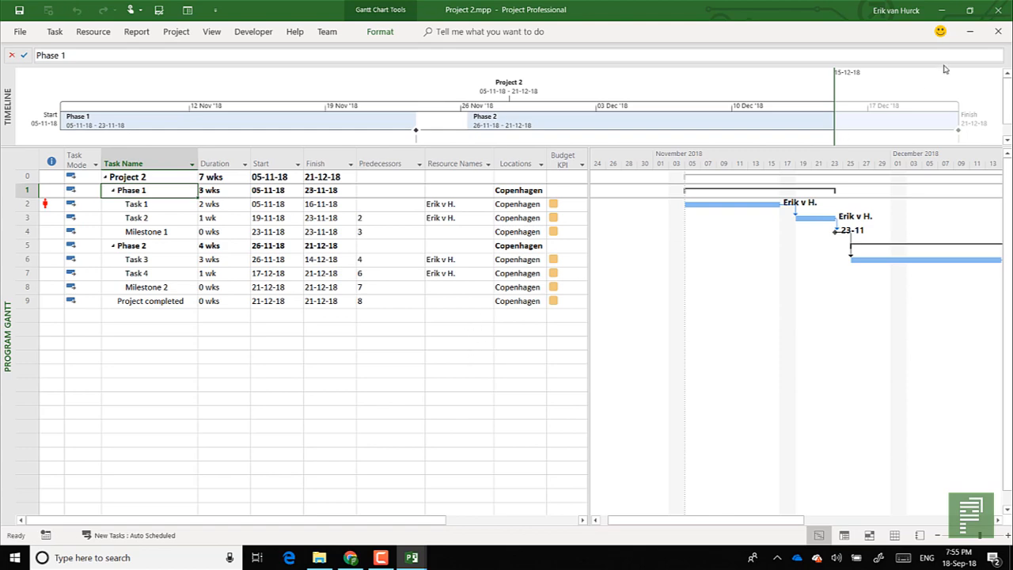
pyautogui.click(999, 17)
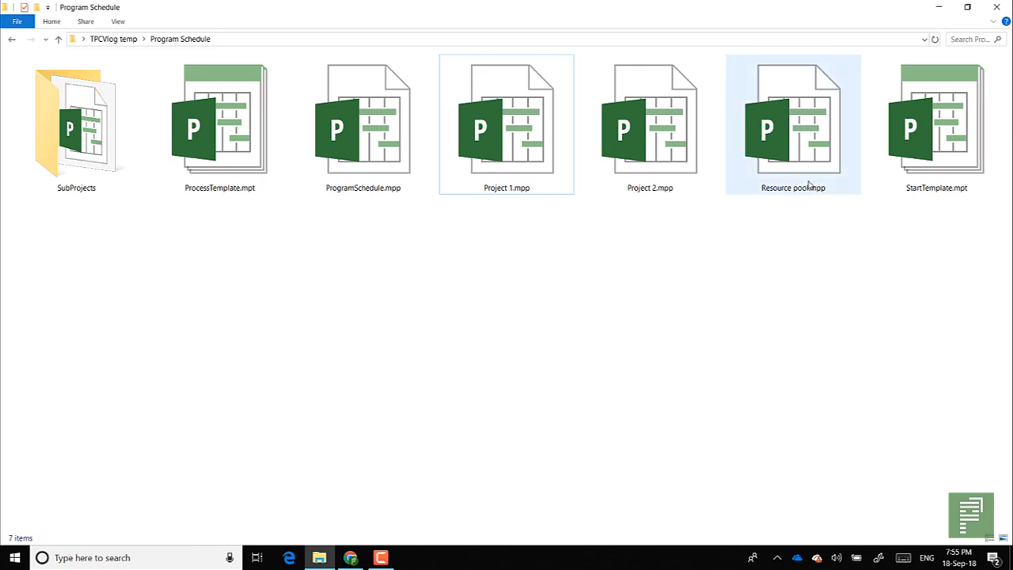
# Step: Open Resource pool.mpp as read-only so others can keep working, and check the indicator of the first resource
pyautogui.doubleClick(809, 185)
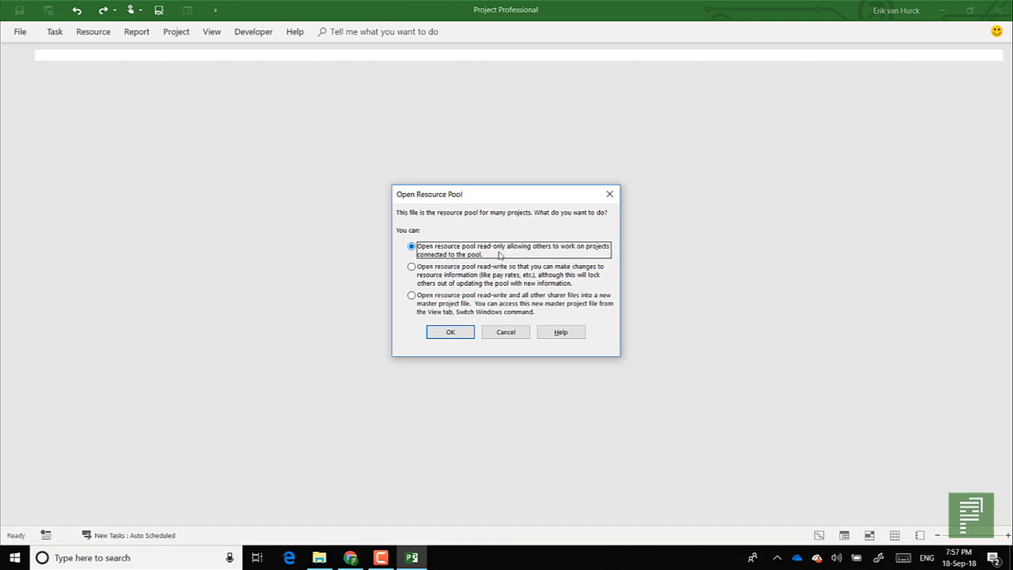
pyautogui.click(450, 332)
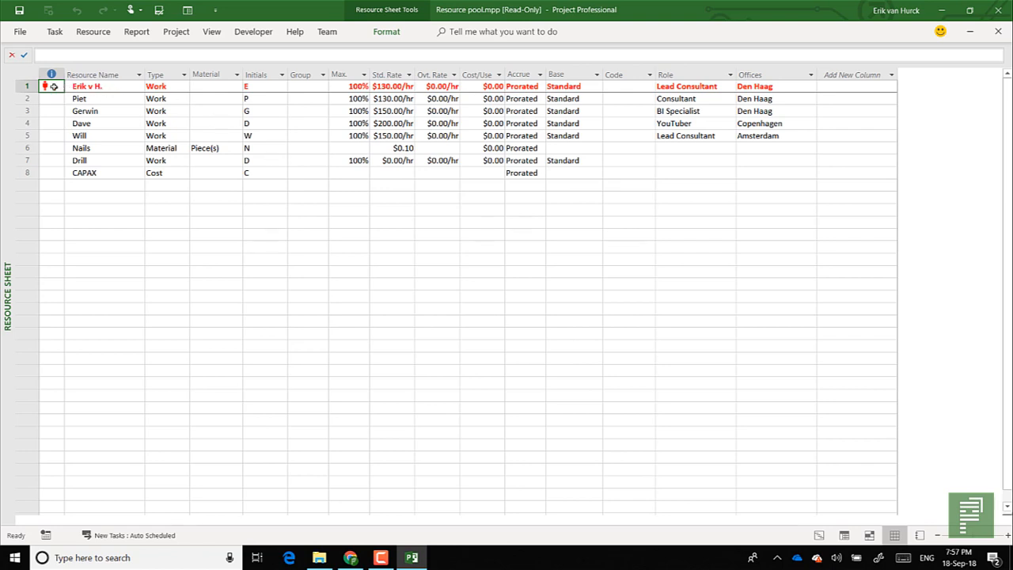
pyautogui.moveTo(52, 86)
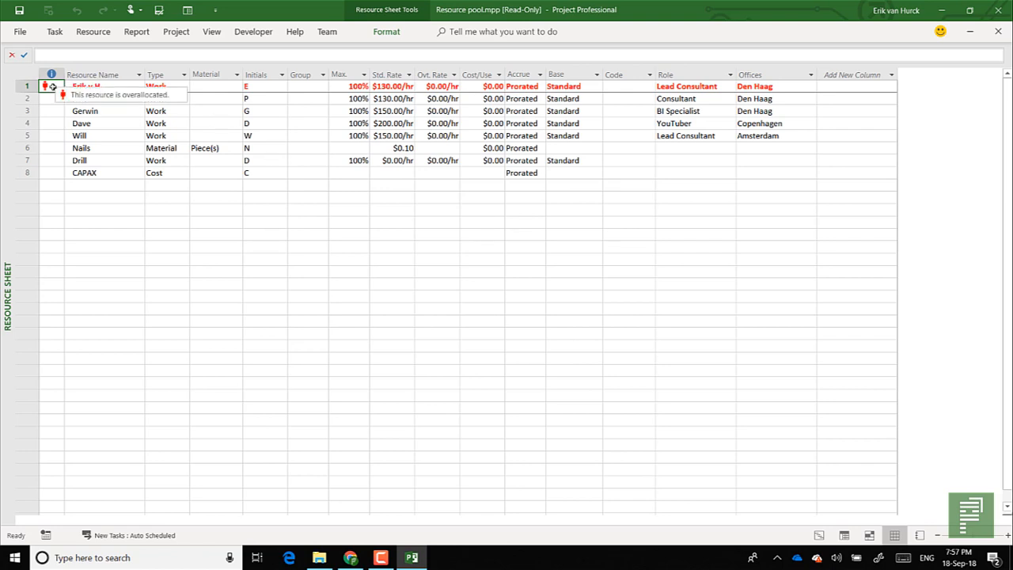
# Step: Split the Resource Sheet view with details and show the Resource Graph for the first resource there
pyautogui.click(212, 32)
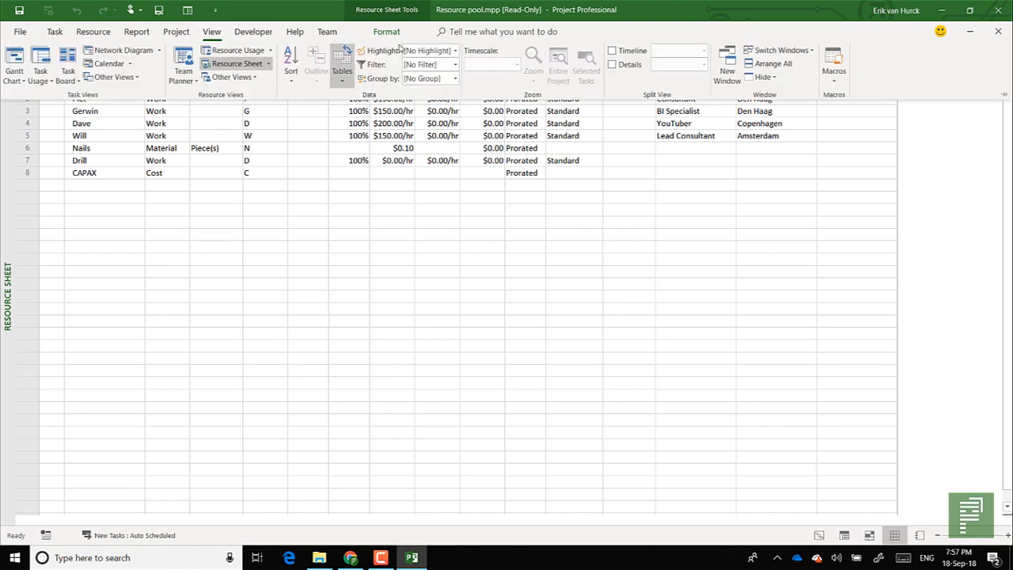
pyautogui.click(628, 65)
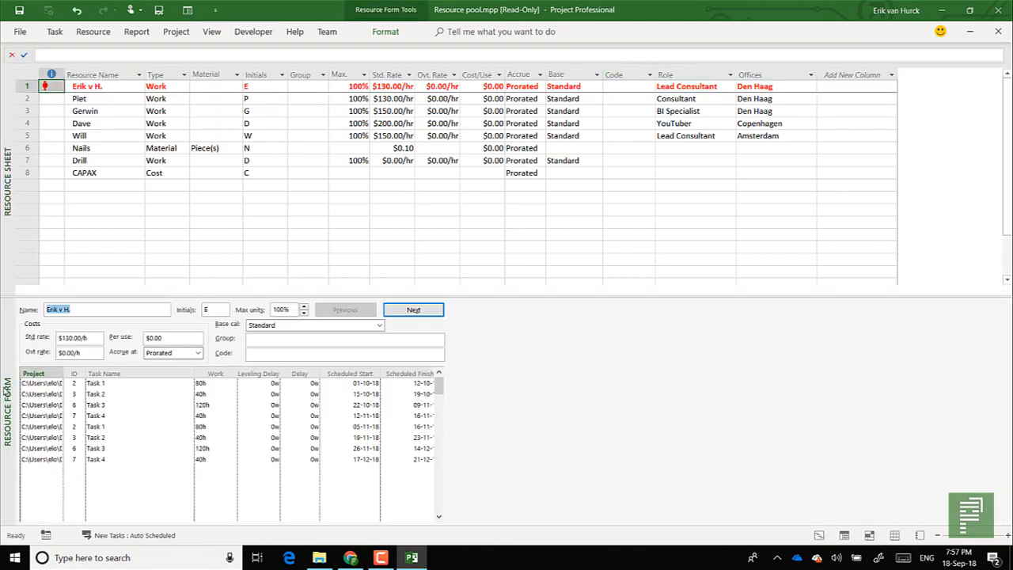
pyautogui.rightClick(9, 389)
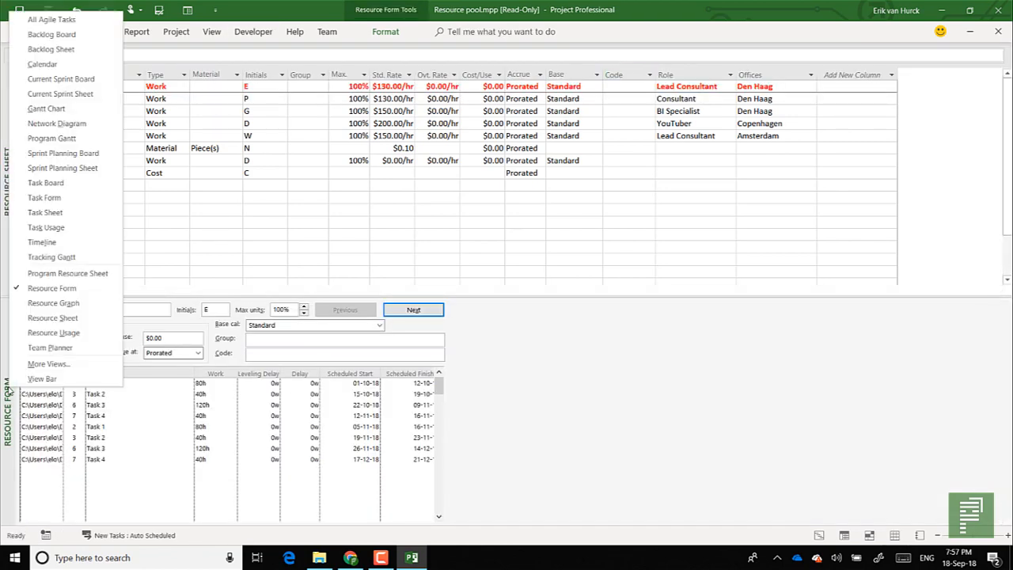
pyautogui.click(28, 307)
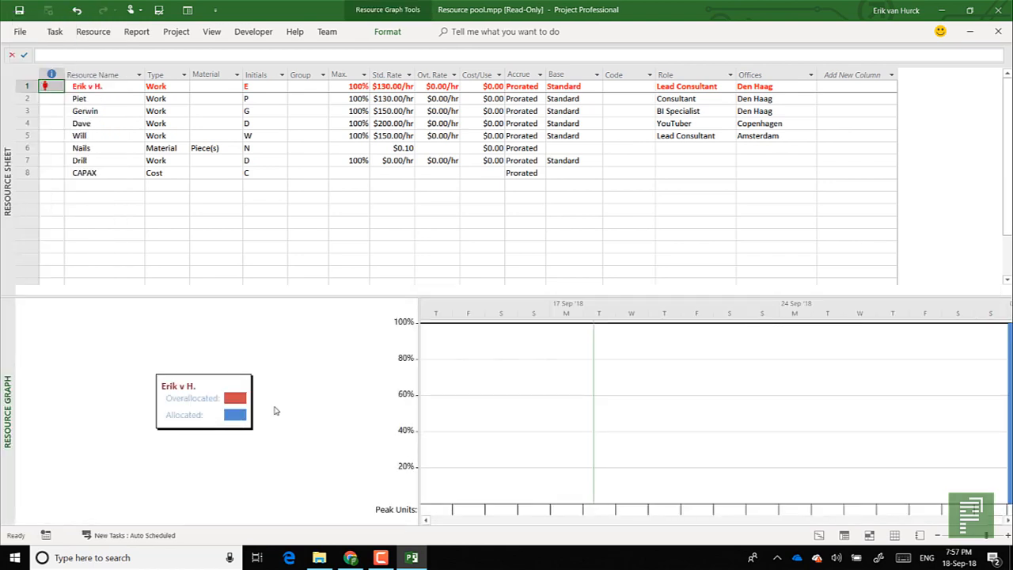
# Step: Examine the first resource's allocation in the Resource Graph from late October to mid-November 2018
pyautogui.click(795, 525)
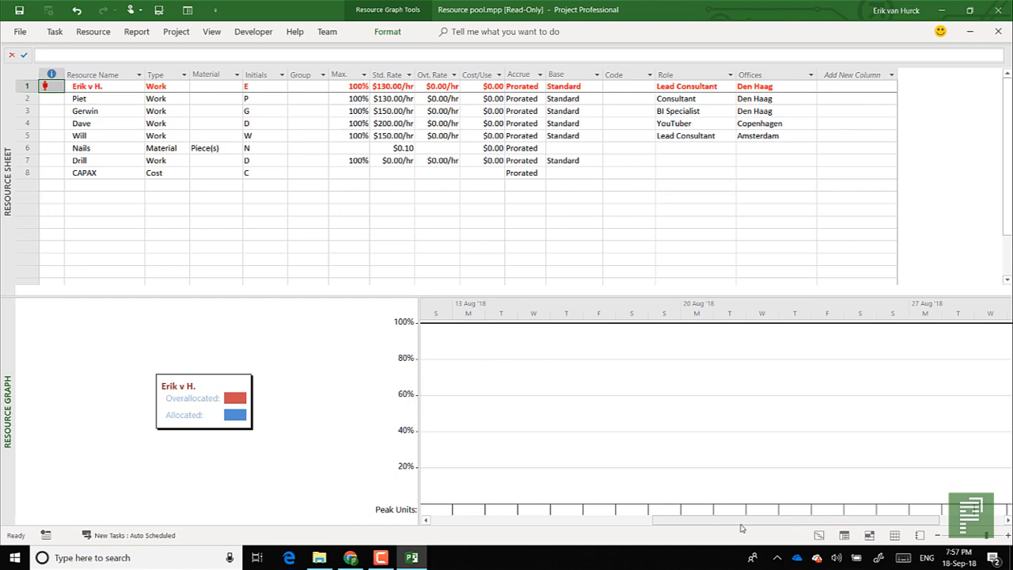
pyautogui.moveTo(742, 521); pyautogui.dragTo(1008, 521)
pyautogui.click(1008, 521)
pyautogui.click(1008, 520)
pyautogui.click(1008, 521)
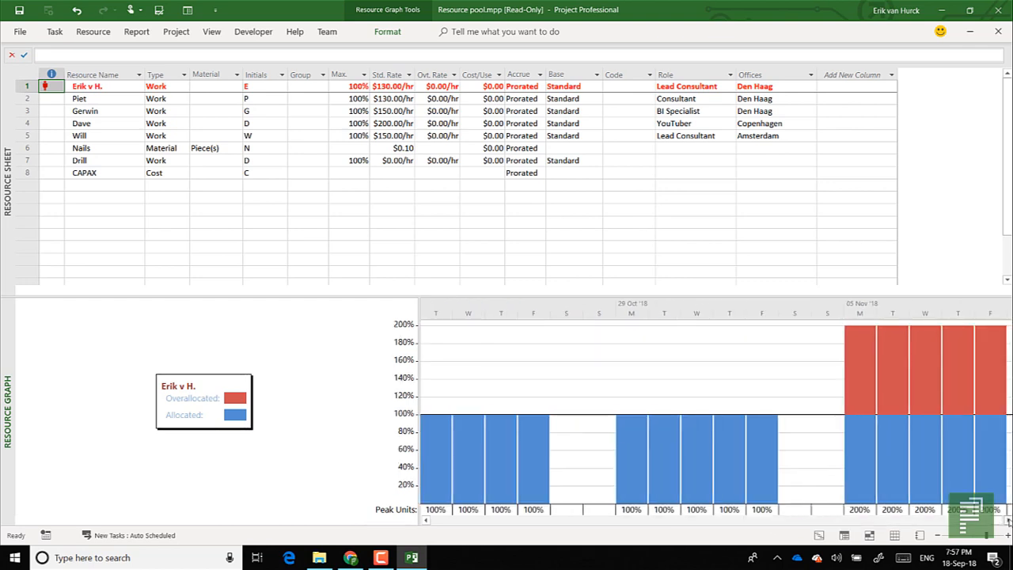
pyautogui.click(1008, 521)
pyautogui.click(1008, 520)
pyautogui.click(1008, 521)
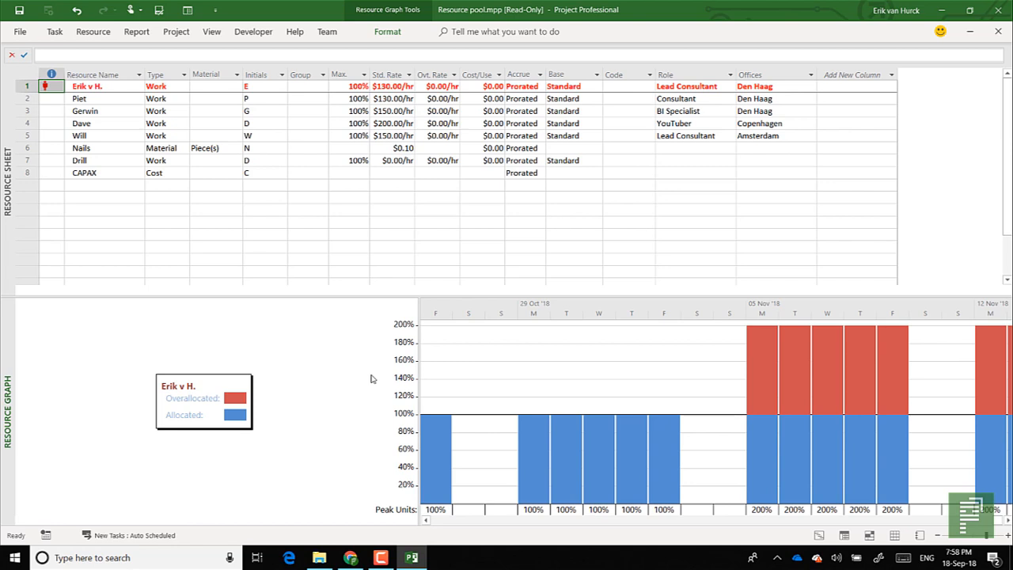
# Step: Replace the Resource Graph with the Resource Usage view and check which project file the first Task 1 assignment comes from
pyautogui.rightClick(11, 323)
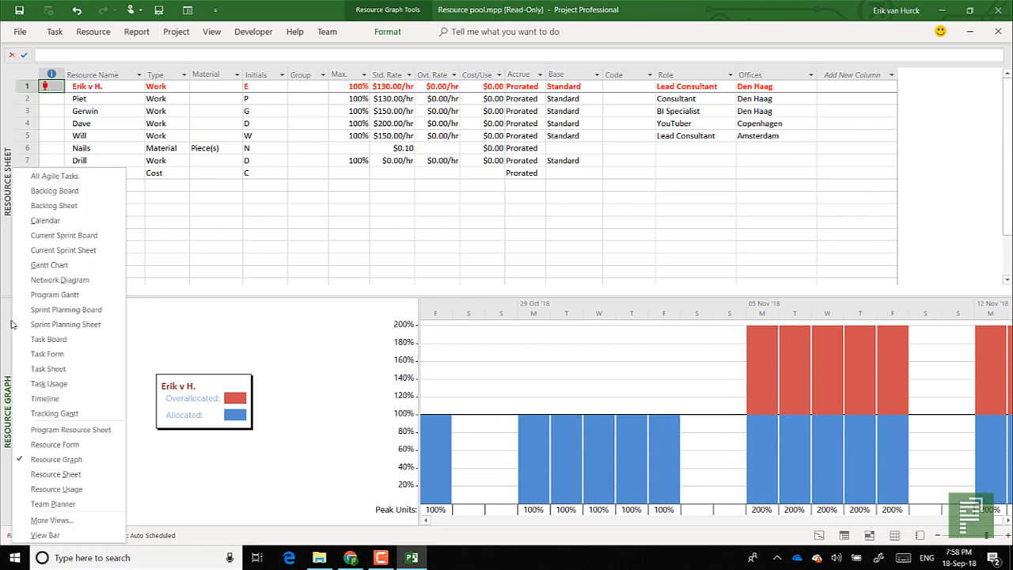
pyautogui.click(49, 492)
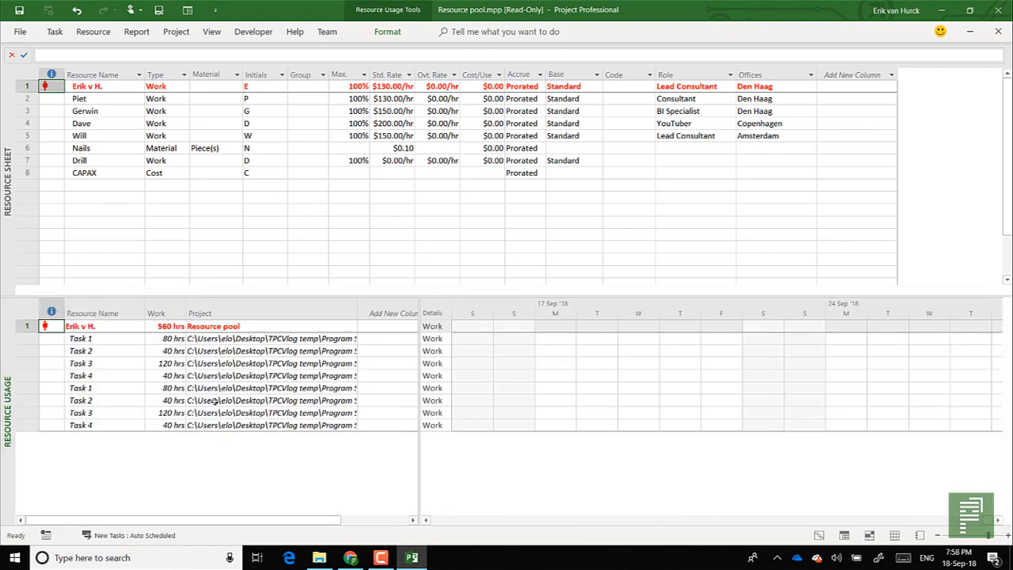
pyautogui.click(291, 338)
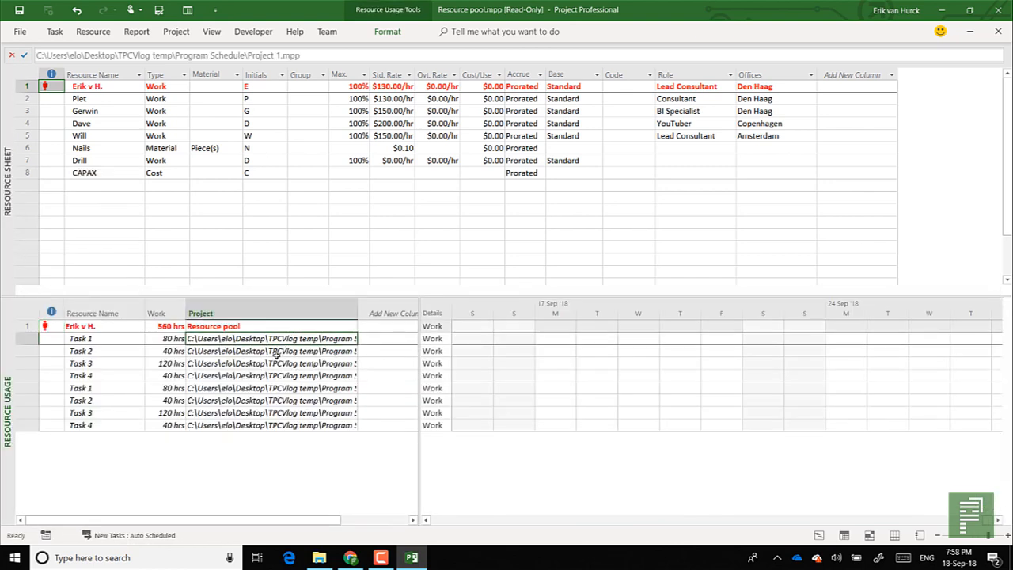
# Step: Bring the Resource Usage timescale to the scheduled work of the first Task 1 assignment
pyautogui.click(366, 31)
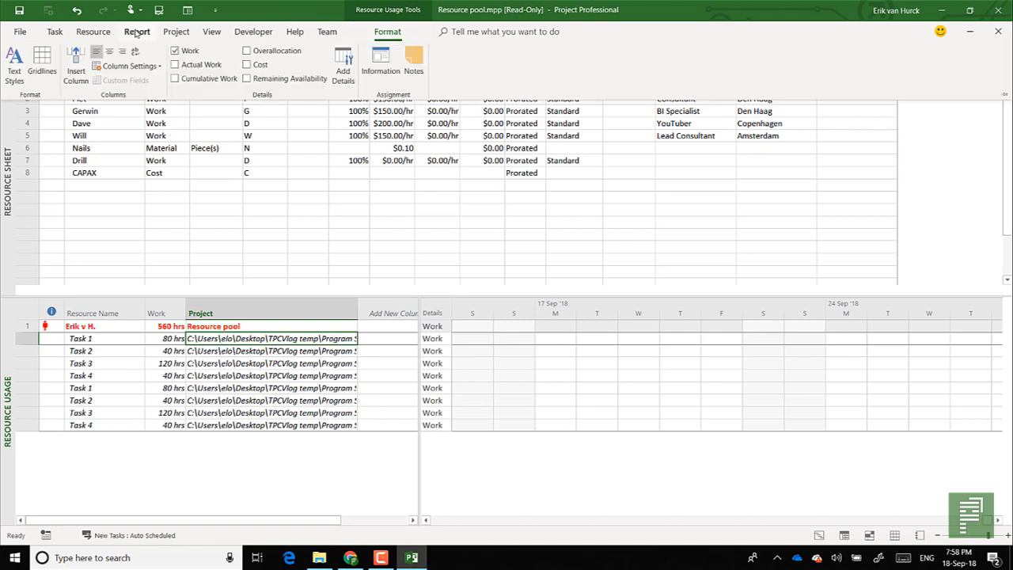
pyautogui.click(55, 33)
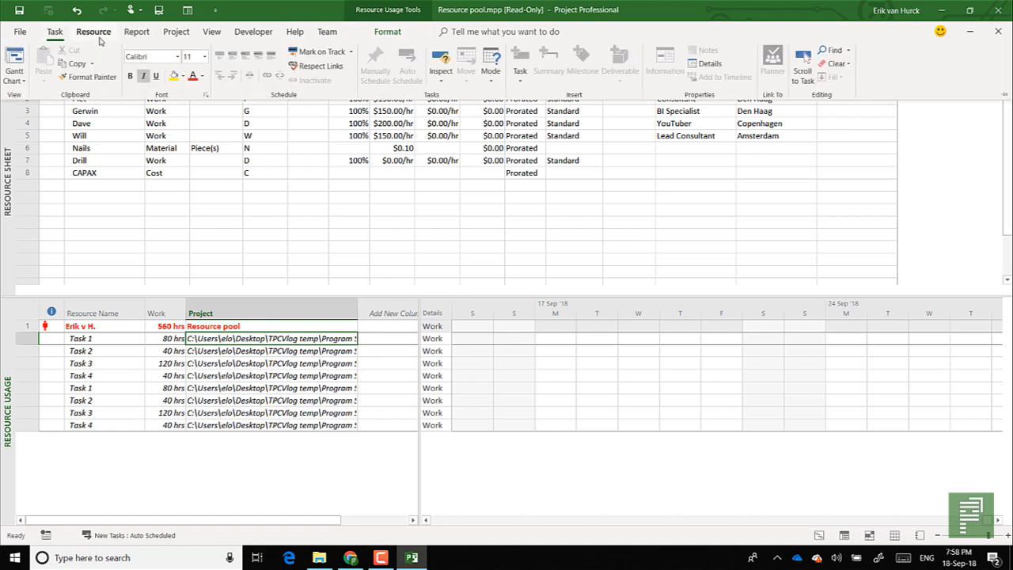
pyautogui.click(802, 64)
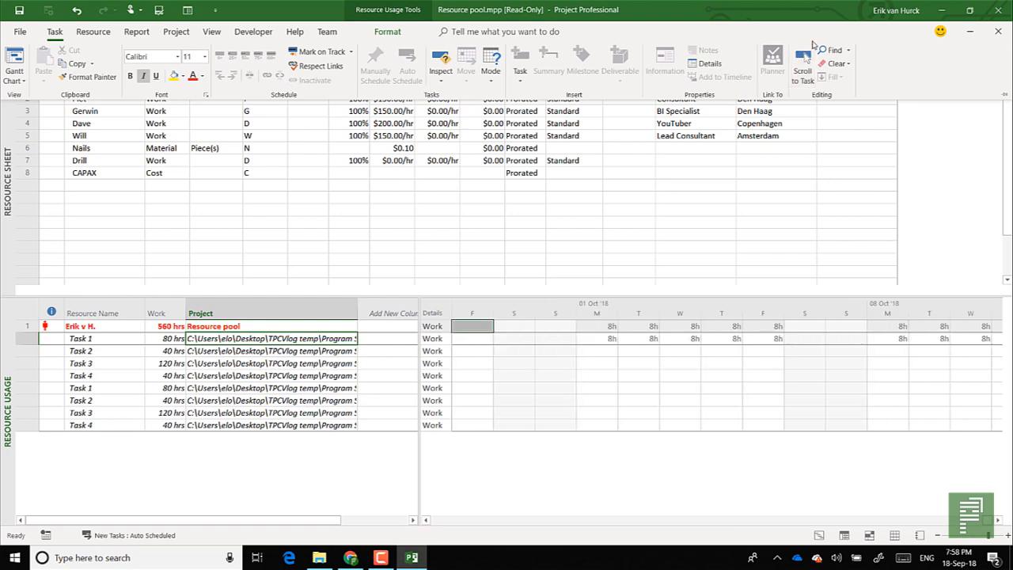
pyautogui.click(616, 319)
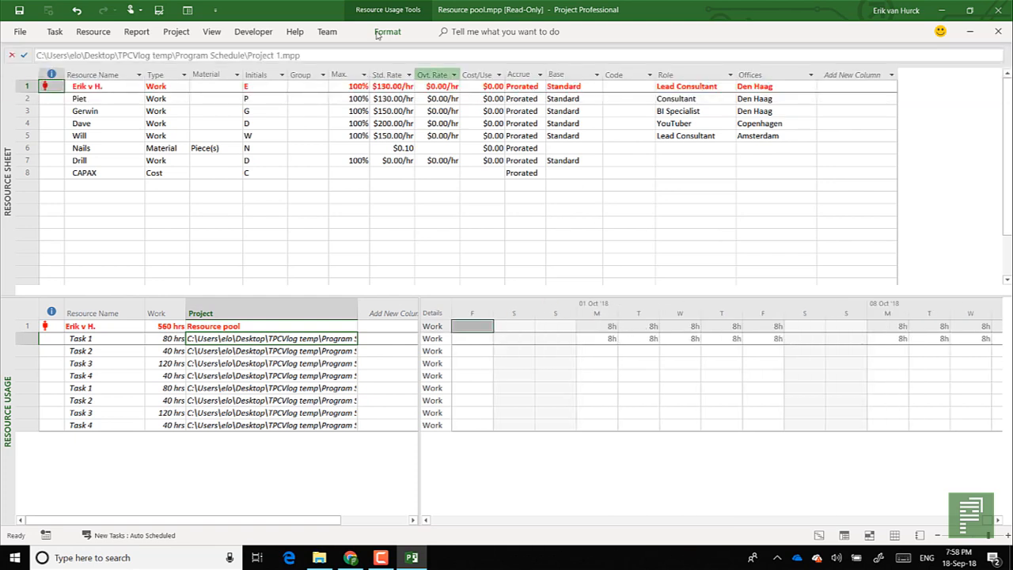
# Step: Fit the Resource Usage timescale to the entire project and collapse the ribbon to review the assignments of both projects
pyautogui.click(211, 32)
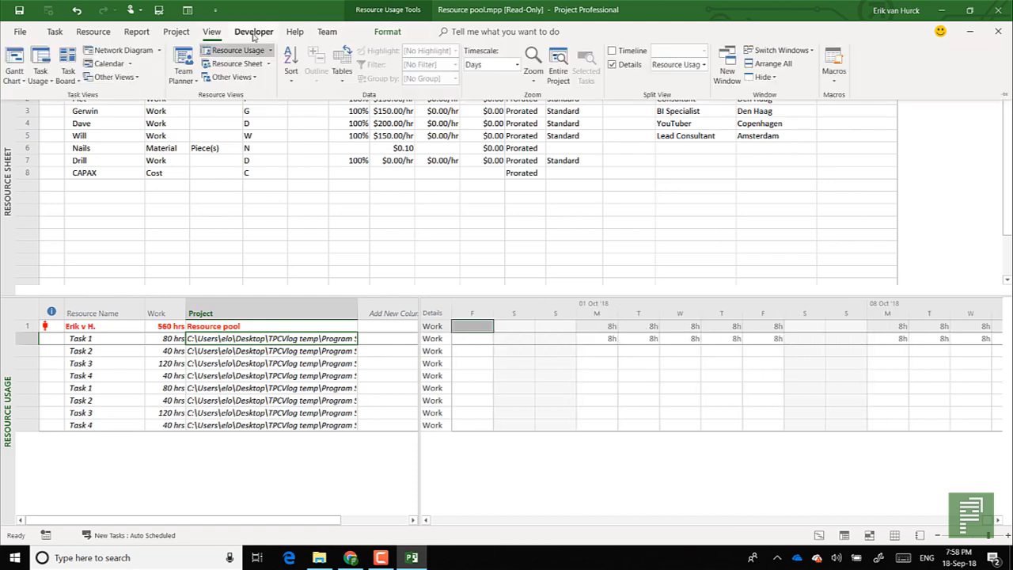
pyautogui.click(558, 73)
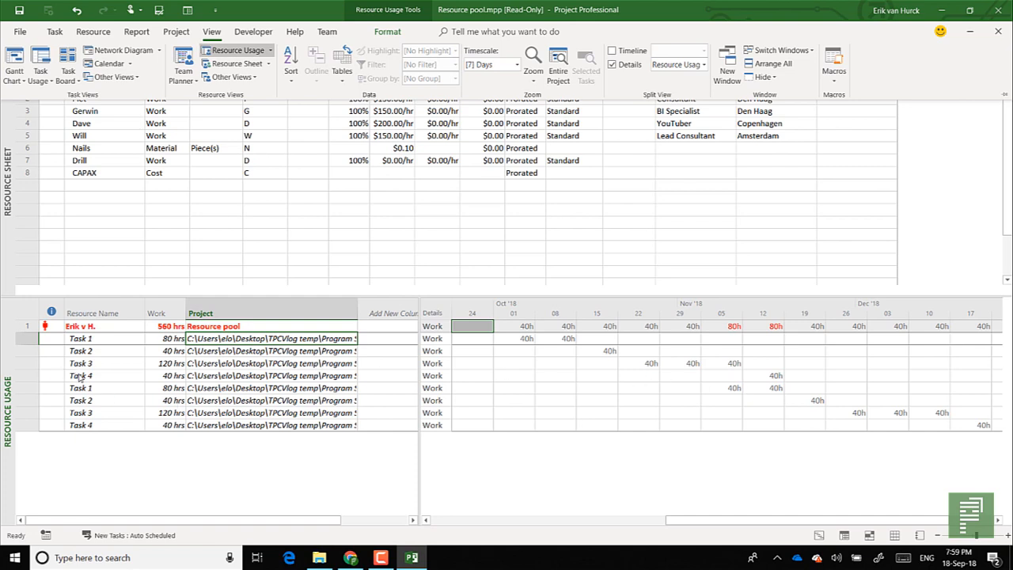
pyautogui.hotkey('ctrl', 'F1')
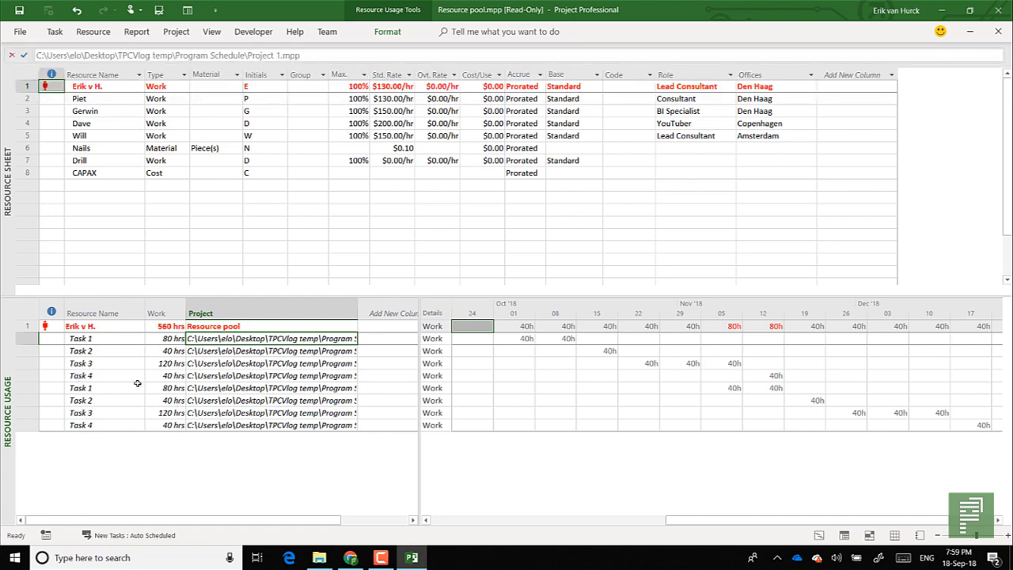